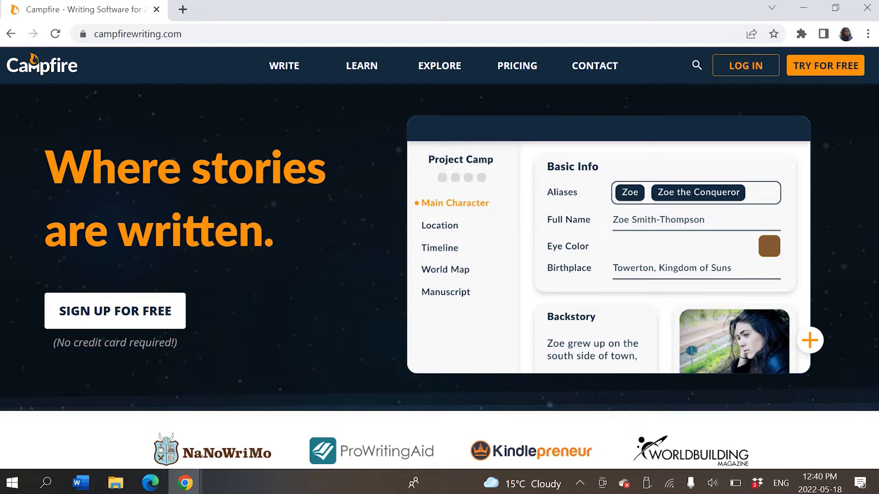
Read through the Campfire home page's overview of its character, map and manuscript modules.
{"action": "scroll", "coordinate": [440, 260], "scroll_direction": "down", "scroll_amount": 4}
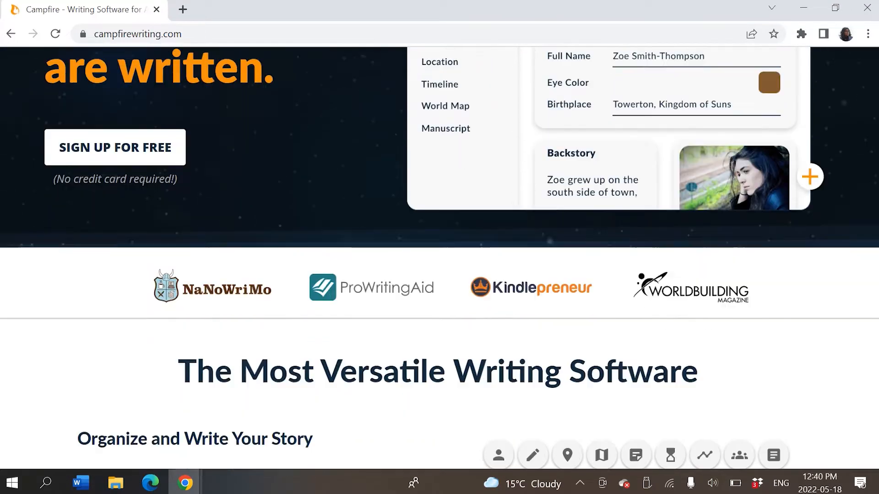
{"action": "scroll", "coordinate": [440, 258], "scroll_direction": "down", "scroll_amount": 3}
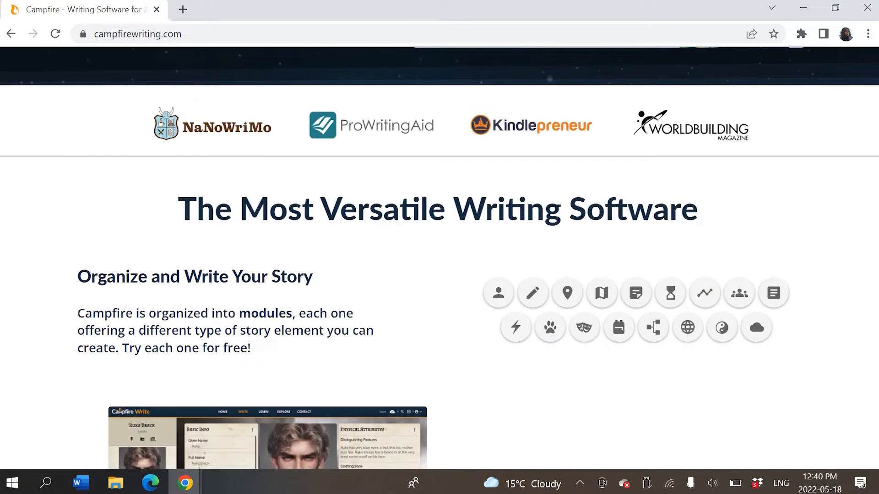
{"action": "scroll", "coordinate": [440, 258], "scroll_direction": "down", "scroll_amount": 2}
{"action": "scroll", "coordinate": [439, 259], "scroll_direction": "down", "scroll_amount": 3}
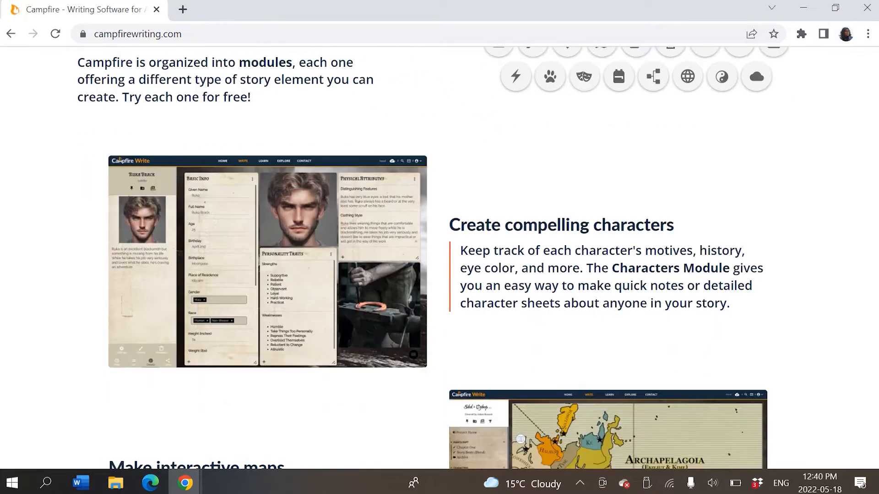
{"action": "scroll", "coordinate": [439, 258], "scroll_direction": "down", "scroll_amount": 4}
{"action": "scroll", "coordinate": [439, 258], "scroll_direction": "down", "scroll_amount": 3}
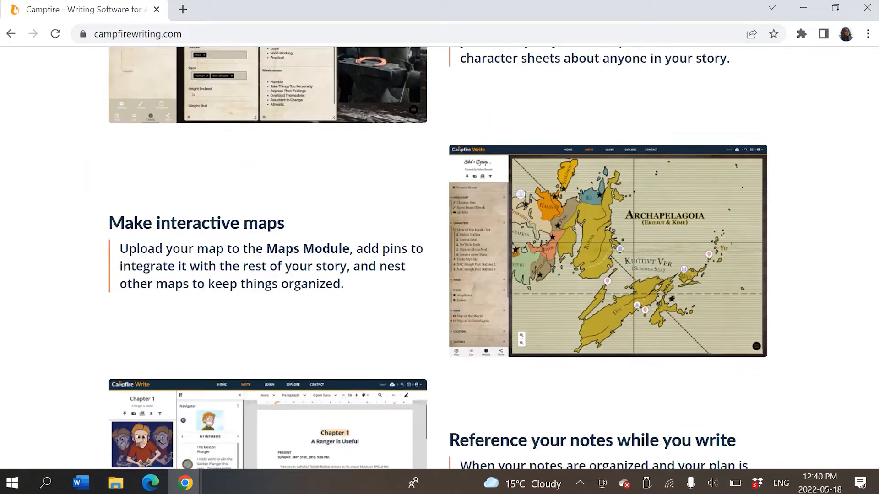
{"action": "scroll", "coordinate": [440, 258], "scroll_direction": "down", "scroll_amount": 3}
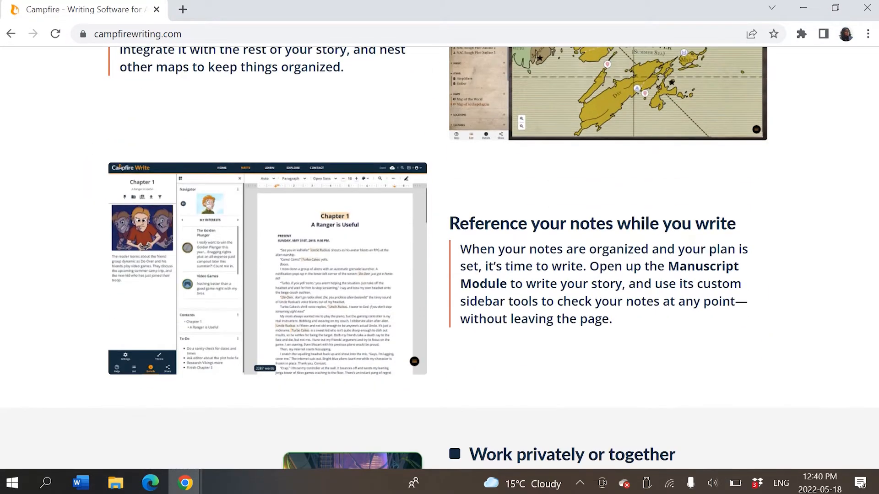
{"action": "scroll", "coordinate": [439, 258], "scroll_direction": "down", "scroll_amount": 3}
{"action": "scroll", "coordinate": [440, 258], "scroll_direction": "down", "scroll_amount": 3}
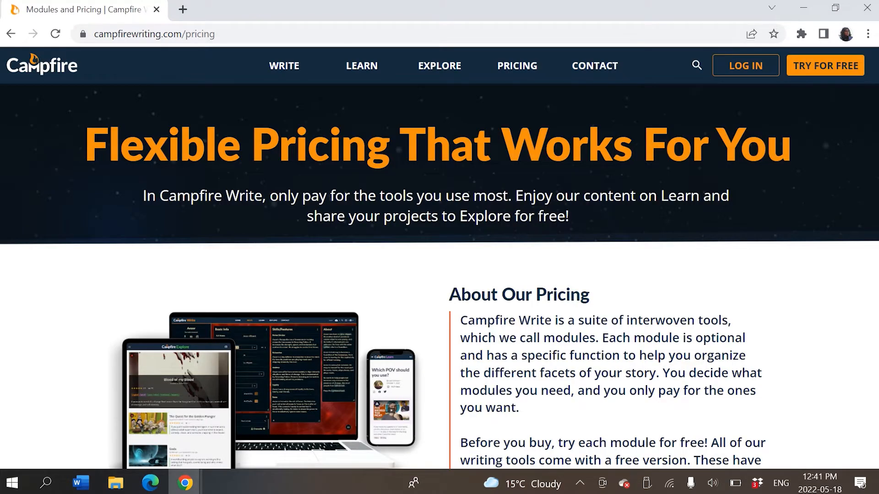
Review the pricing page's explanation of free, subscription and one-time payment options and its popular modules.
{"action": "scroll", "coordinate": [439, 258], "scroll_direction": "down", "scroll_amount": 3}
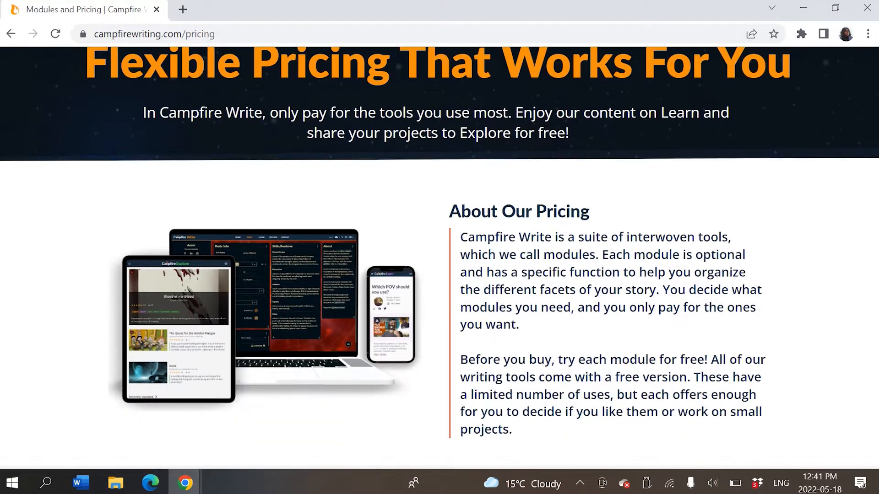
{"action": "scroll", "coordinate": [439, 258], "scroll_direction": "down", "scroll_amount": 2}
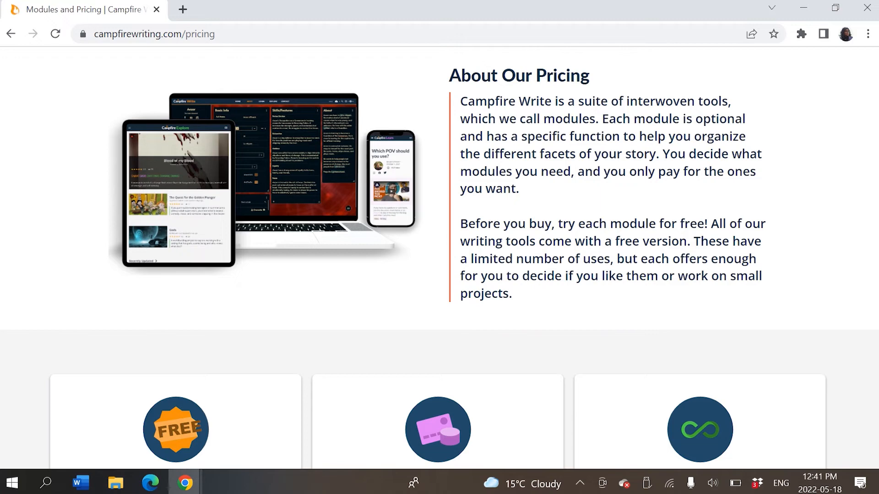
{"action": "scroll", "coordinate": [439, 258], "scroll_direction": "down", "scroll_amount": 2}
{"action": "scroll", "coordinate": [440, 258], "scroll_direction": "down", "scroll_amount": 2}
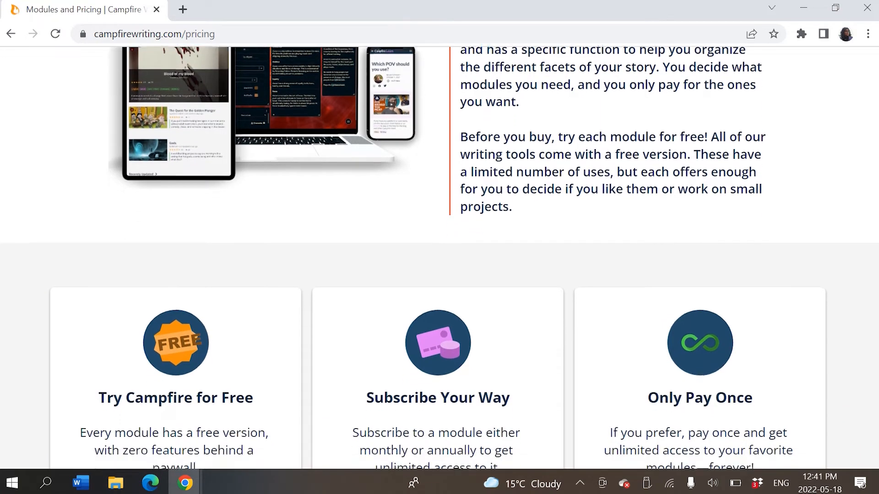
{"action": "scroll", "coordinate": [439, 259], "scroll_direction": "down", "scroll_amount": 2}
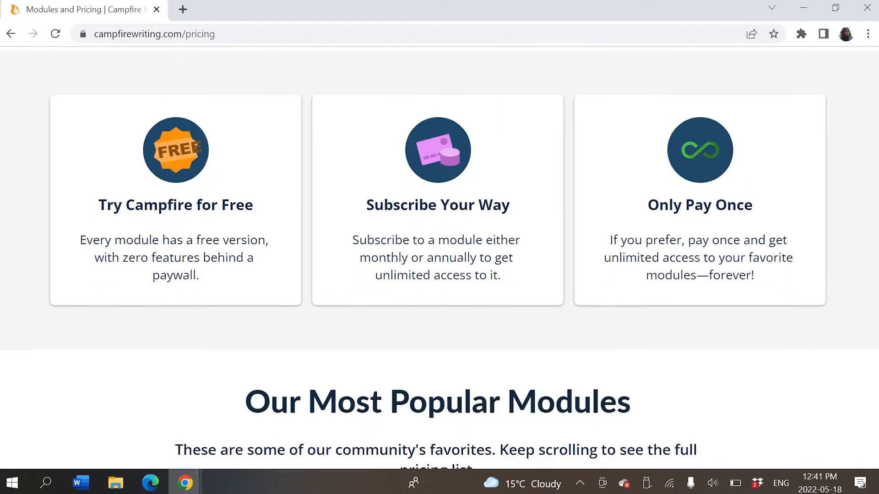
{"action": "scroll", "coordinate": [440, 258], "scroll_direction": "down", "scroll_amount": 2}
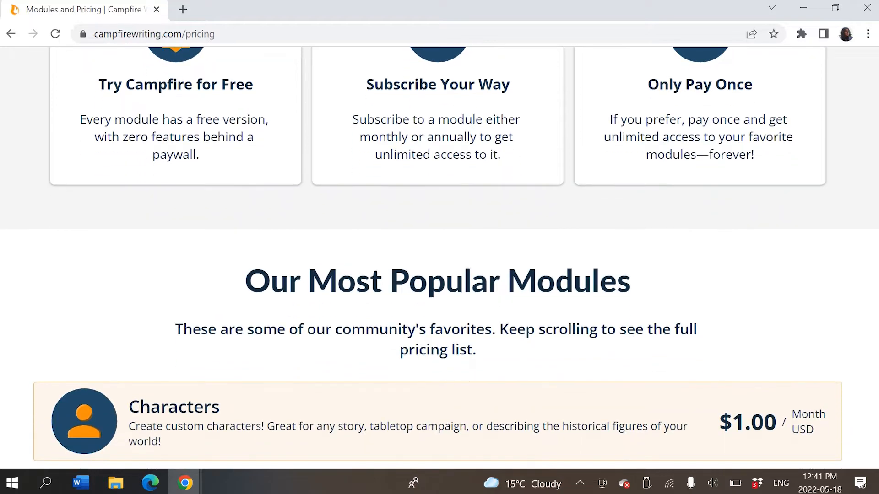
{"action": "scroll", "coordinate": [439, 258], "scroll_direction": "down", "scroll_amount": 2}
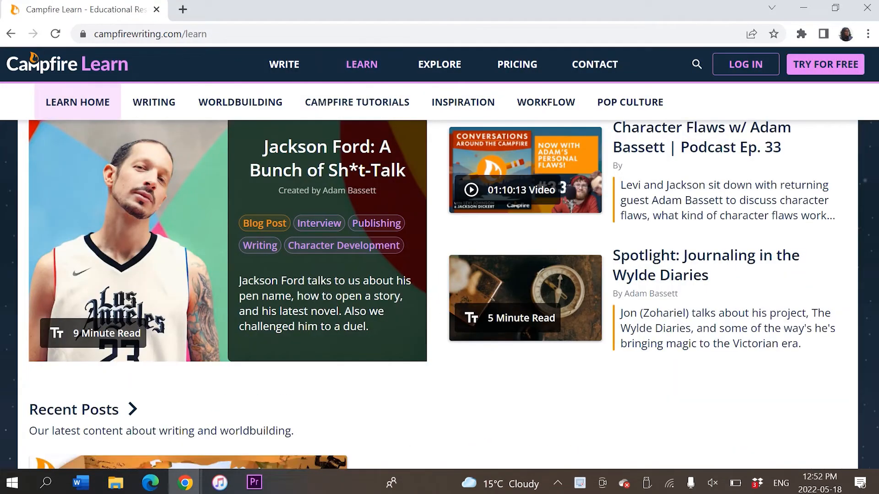
Look over the featured posts on the Learn page and the community projects on the Explore page.
{"action": "scroll", "coordinate": [440, 256], "scroll_direction": "down", "scroll_amount": 2}
{"action": "scroll", "coordinate": [440, 258], "scroll_direction": "down", "scroll_amount": 2}
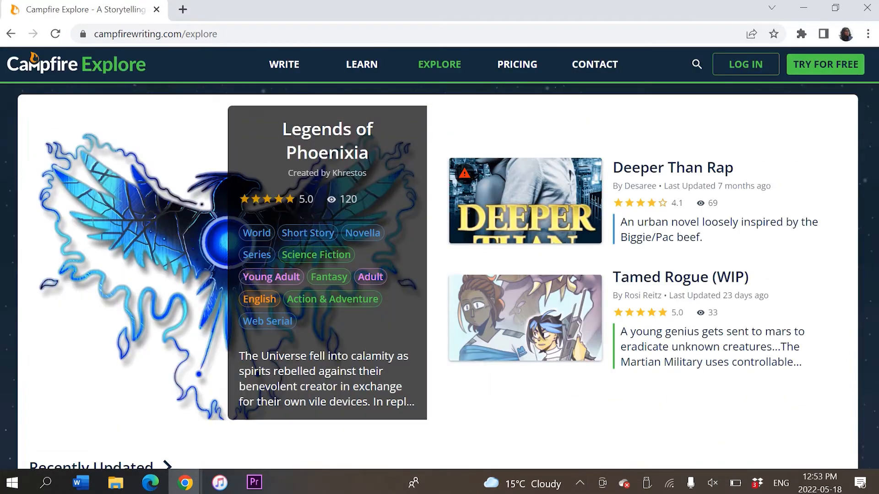
{"action": "scroll", "coordinate": [439, 258], "scroll_direction": "down", "scroll_amount": 2}
{"action": "scroll", "coordinate": [439, 258], "scroll_direction": "down", "scroll_amount": 2}
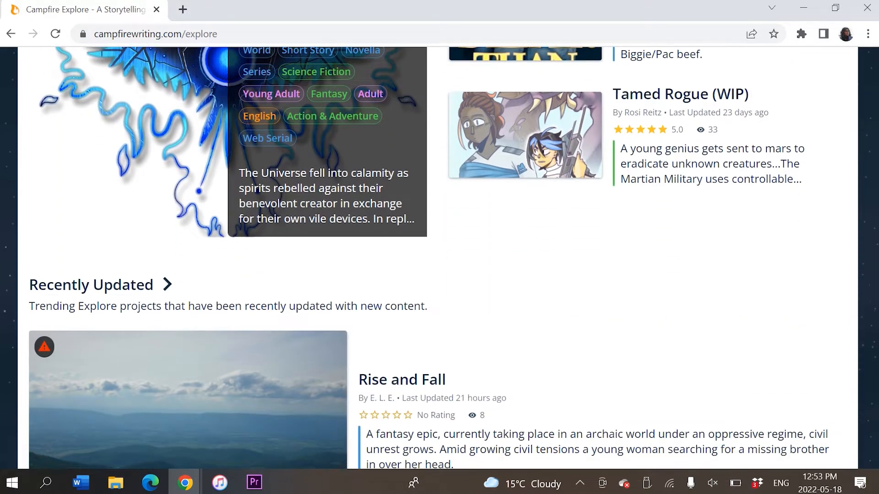
{"action": "scroll", "coordinate": [440, 258], "scroll_direction": "down", "scroll_amount": 2}
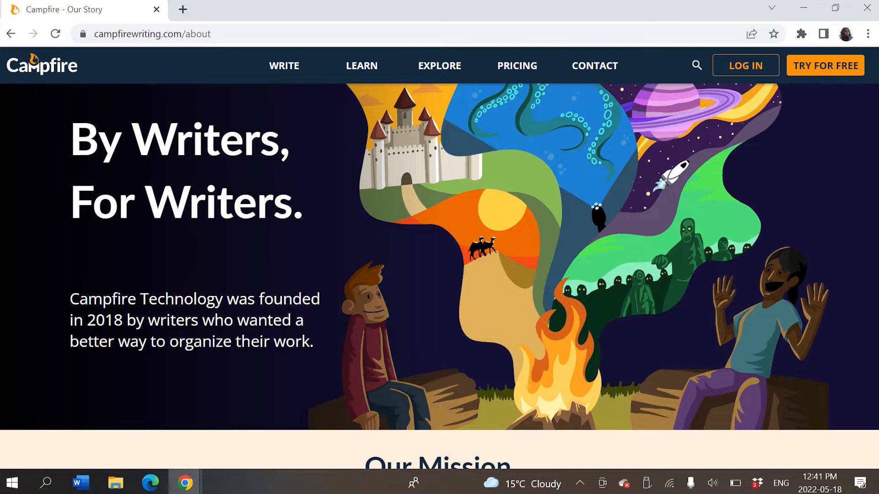
Read the mission statement and company history timeline on Campfire's About page.
{"action": "scroll", "coordinate": [439, 258], "scroll_direction": "down", "scroll_amount": 4}
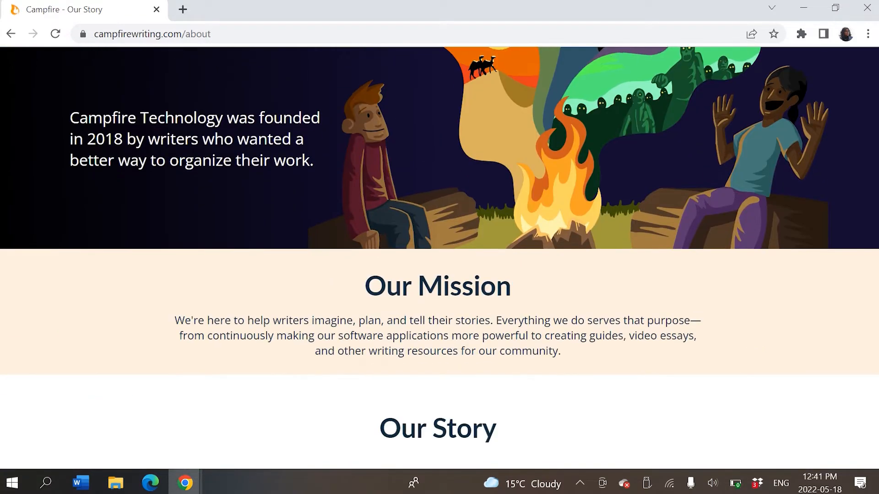
{"action": "scroll", "coordinate": [439, 258], "scroll_direction": "down", "scroll_amount": 4}
{"action": "scroll", "coordinate": [439, 258], "scroll_direction": "down", "scroll_amount": 4}
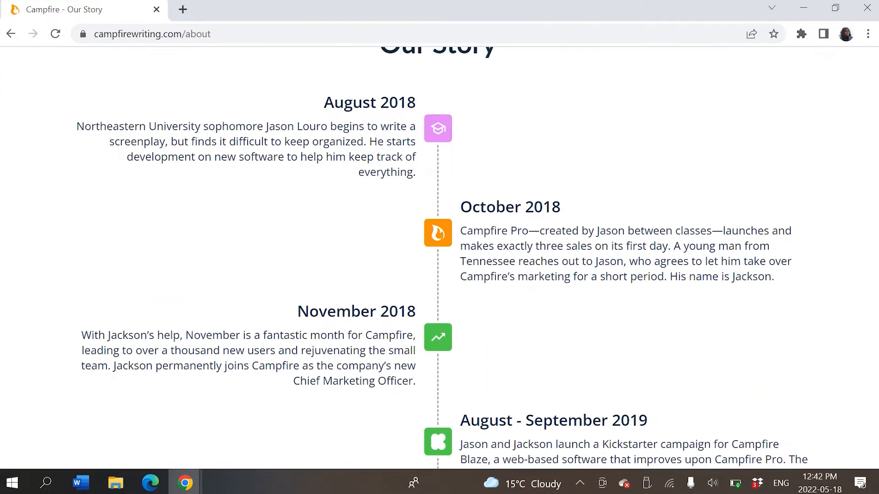
{"action": "scroll", "coordinate": [440, 258], "scroll_direction": "down", "scroll_amount": 4}
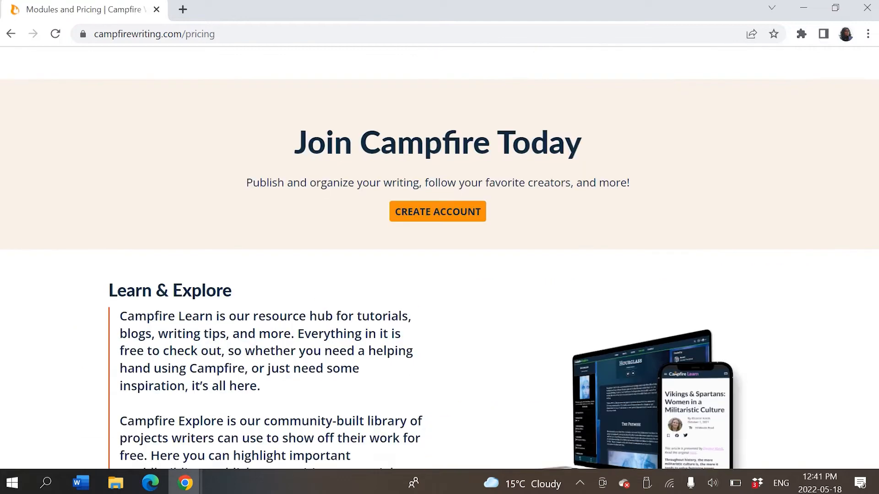
Review the pricing page's Learn & Explore section and the collaboration, storage and privacy offers below it.
{"action": "scroll", "coordinate": [440, 258], "scroll_direction": "down", "scroll_amount": 3}
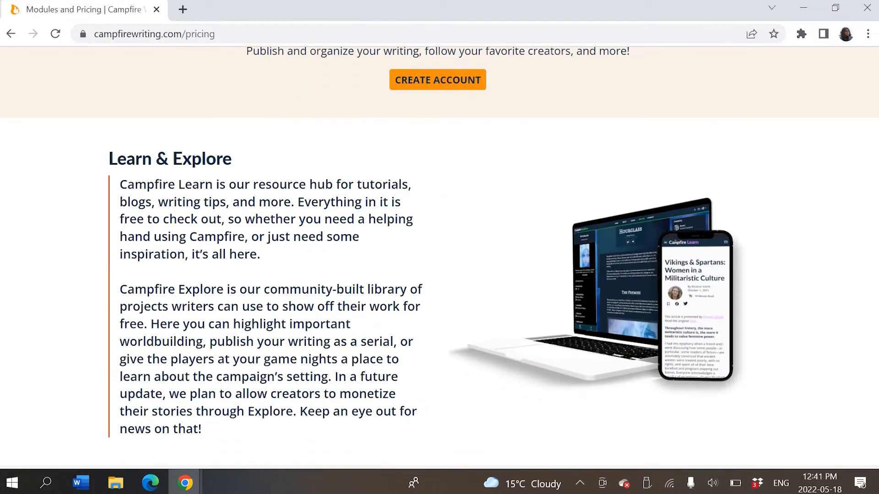
{"action": "scroll", "coordinate": [440, 258], "scroll_direction": "down", "scroll_amount": 3}
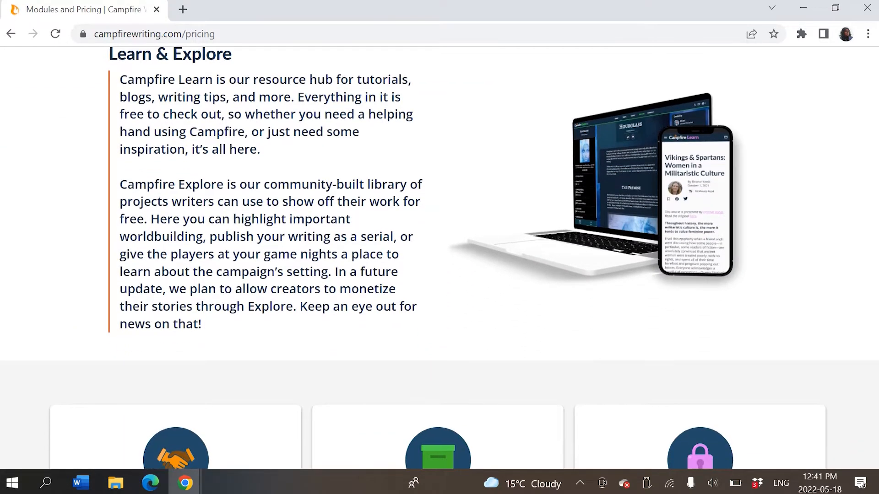
{"action": "scroll", "coordinate": [439, 258], "scroll_direction": "down", "scroll_amount": 4}
{"action": "scroll", "coordinate": [440, 258], "scroll_direction": "down", "scroll_amount": 4}
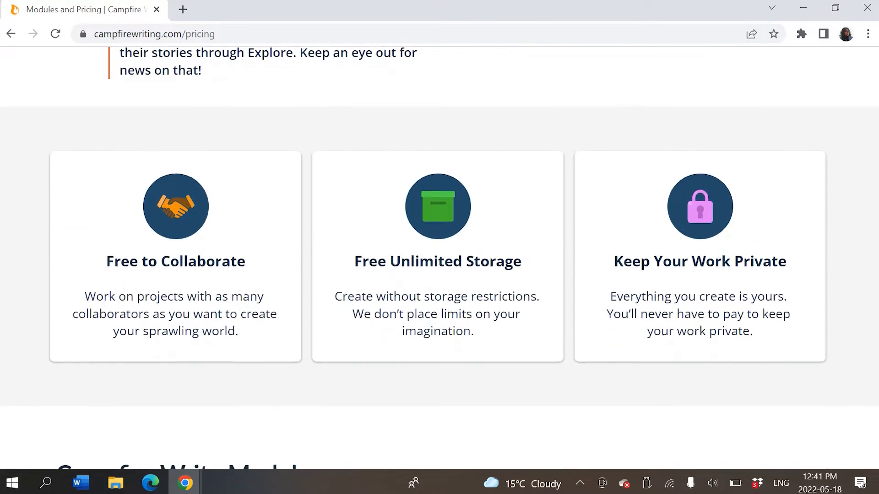
{"action": "scroll", "coordinate": [440, 259], "scroll_direction": "down", "scroll_amount": 3}
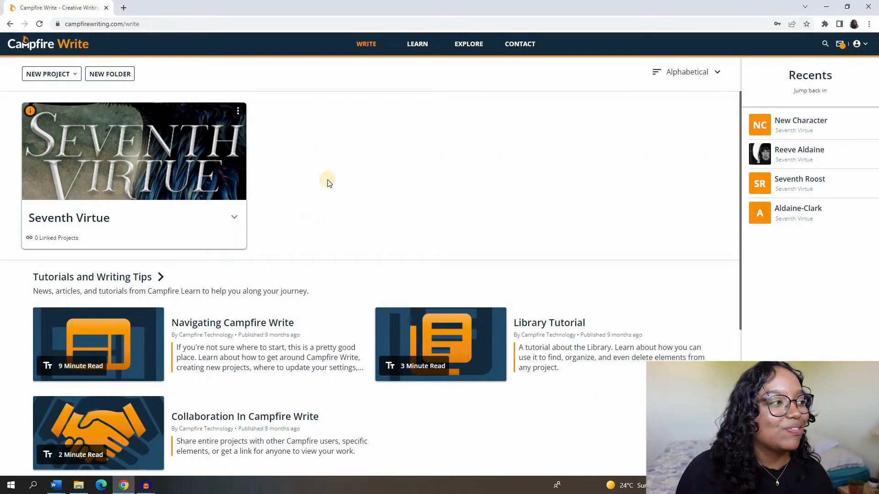
Open the Seventh Virtue project and go to the page of the character listed under Characters.
{"action": "left_click", "coordinate": [182, 184]}
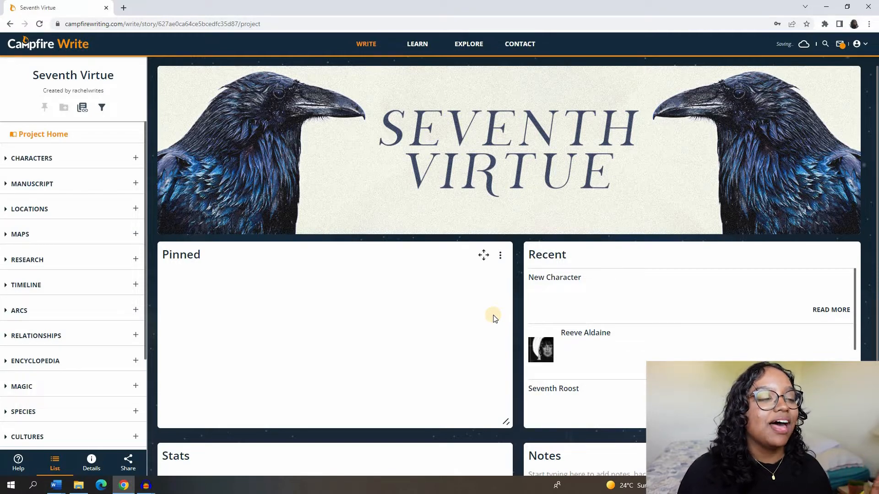
{"action": "mouse_move", "coordinate": [446, 113]}
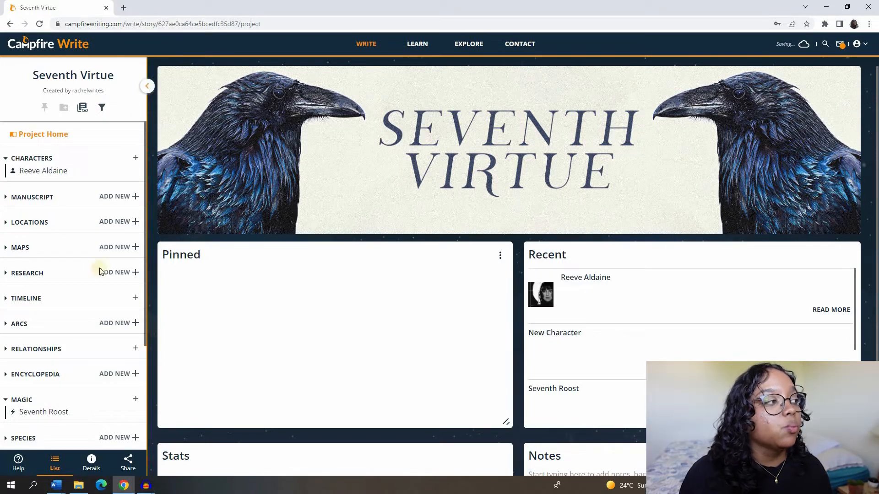
{"action": "left_click", "coordinate": [49, 171]}
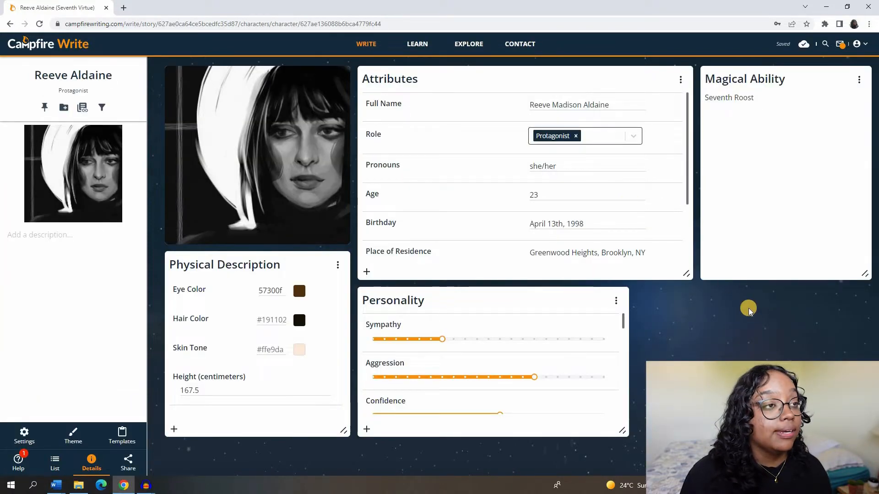
Examine the protagonist's character page, including the image, the full Attributes list and the Magical Ability panel.
{"action": "left_click", "coordinate": [105, 79]}
{"action": "left_click", "coordinate": [135, 115]}
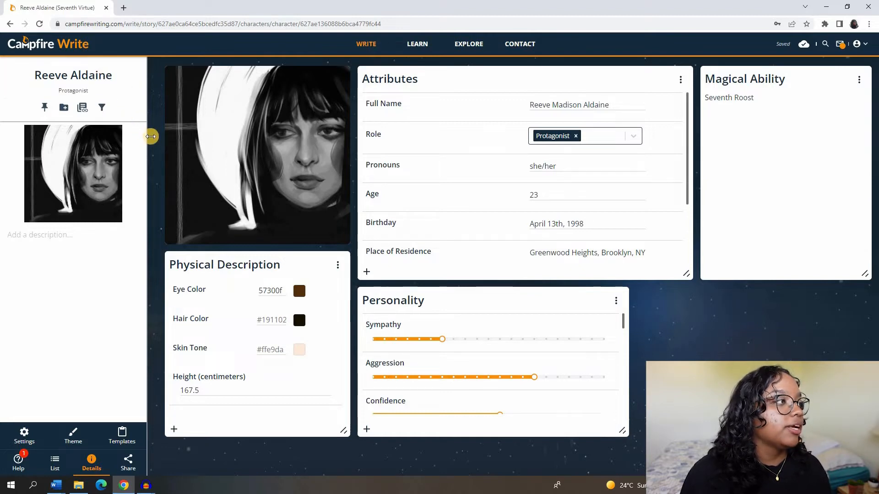
{"action": "mouse_move", "coordinate": [341, 188]}
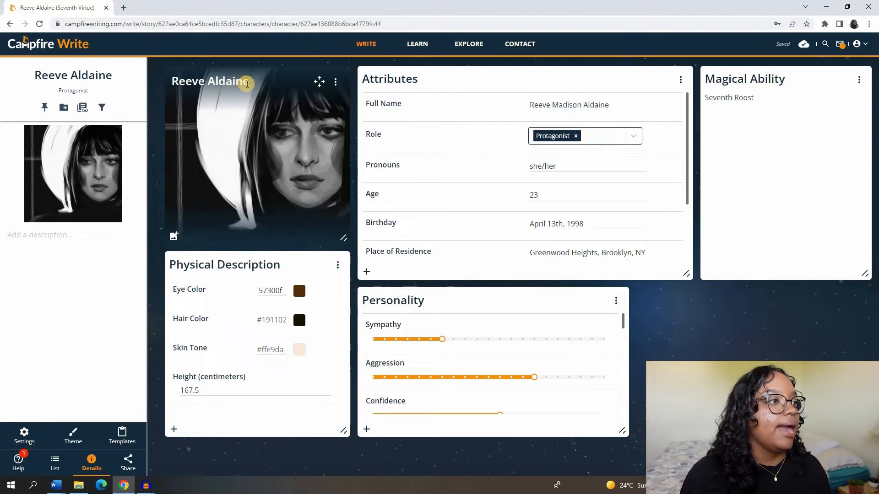
{"action": "left_click", "coordinate": [423, 77]}
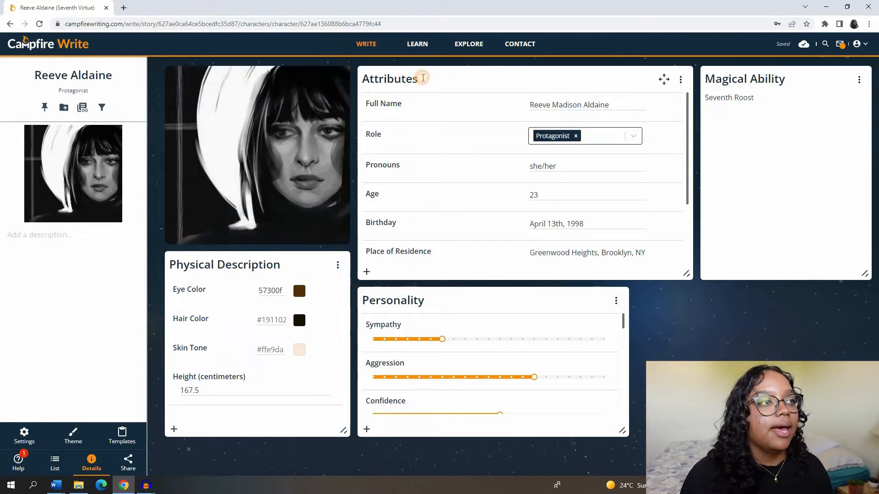
{"action": "left_click_drag", "start_coordinate": [361, 78], "coordinate": [448, 105]}
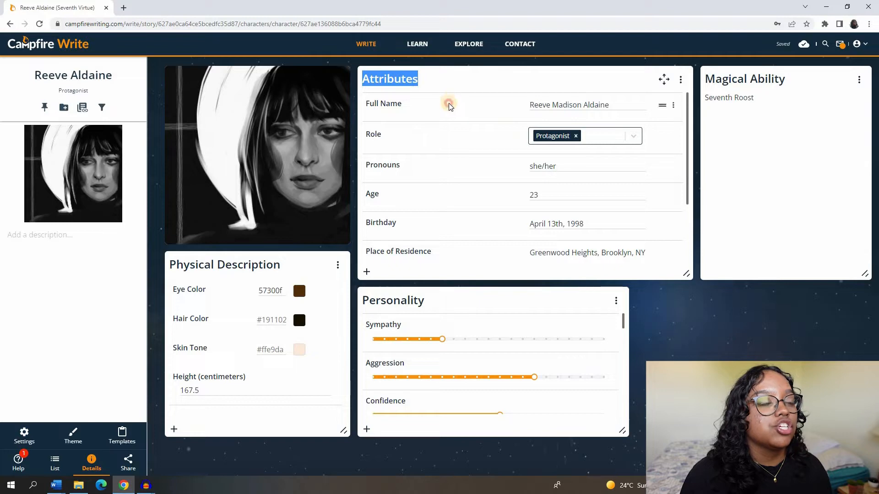
{"action": "left_click", "coordinate": [418, 149]}
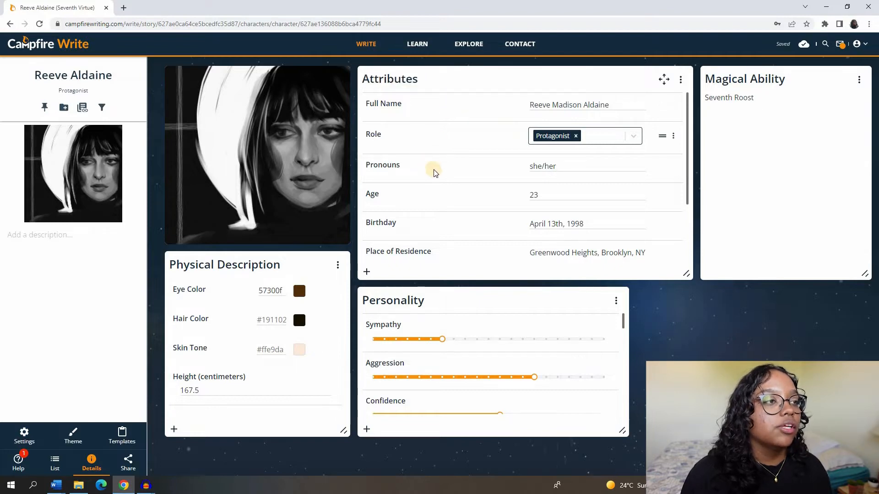
{"action": "scroll", "coordinate": [465, 187], "scroll_direction": "down", "scroll_amount": 1}
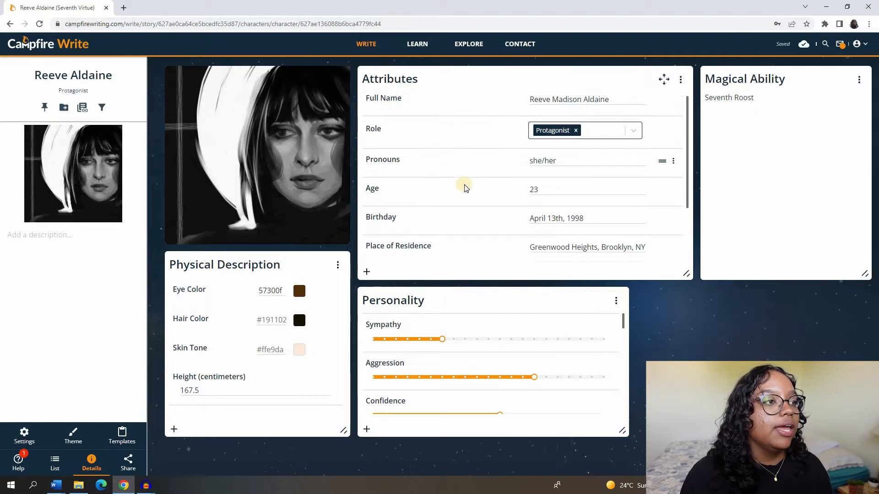
{"action": "scroll", "coordinate": [465, 186], "scroll_direction": "down", "scroll_amount": 1}
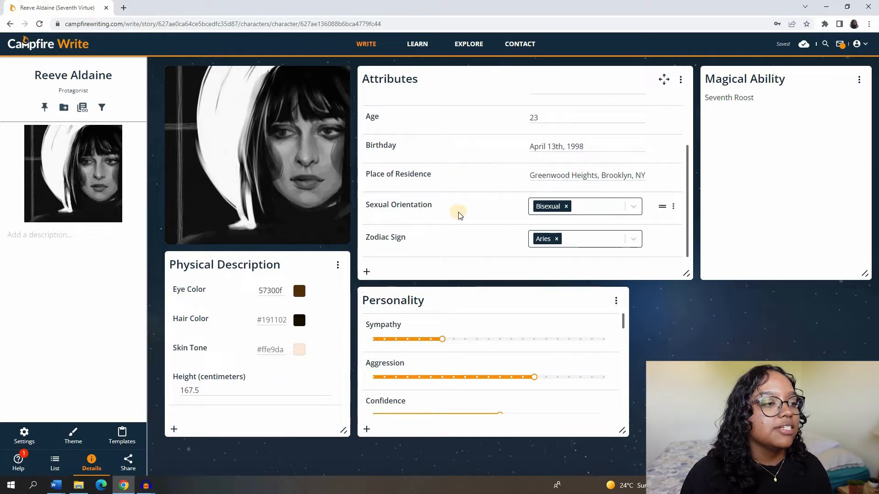
{"action": "scroll", "coordinate": [462, 192], "scroll_direction": "up", "scroll_amount": 2}
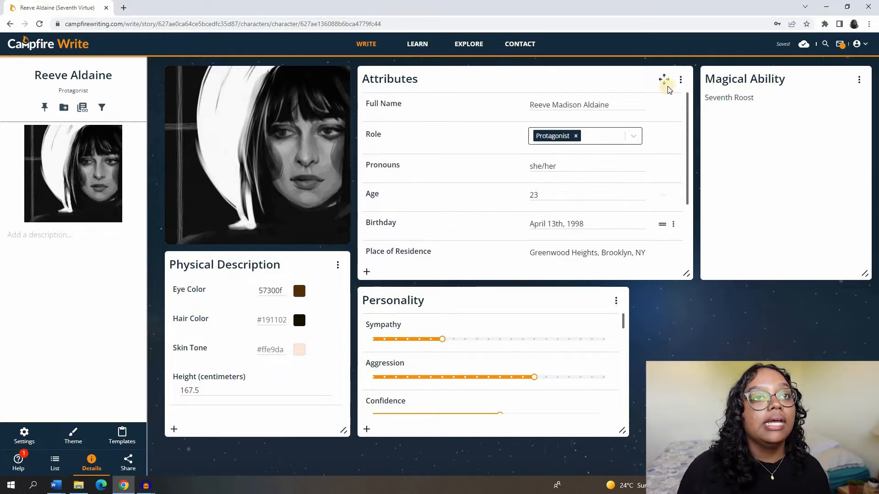
{"action": "left_click", "coordinate": [774, 109]}
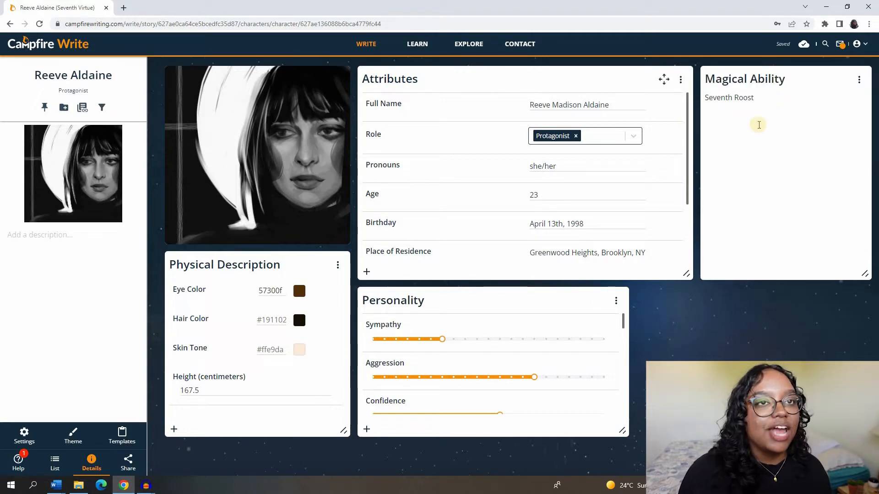
{"action": "left_click", "coordinate": [751, 107]}
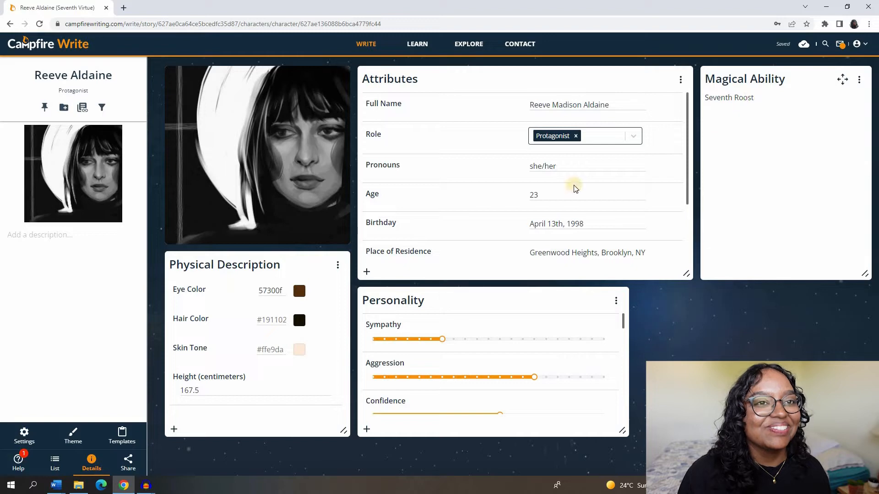
Inspect the colour picker for Eye Color in the Physical Description panel, keeping the current colour.
{"action": "left_click", "coordinate": [276, 264]}
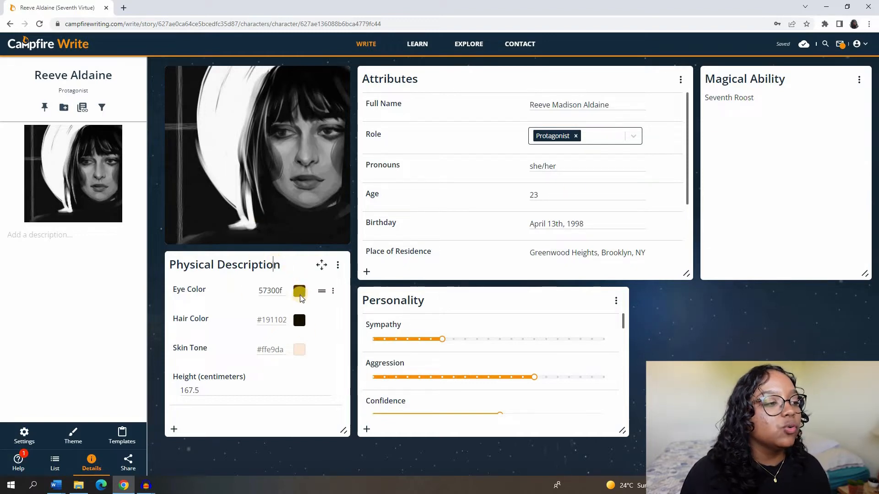
{"action": "left_click", "coordinate": [299, 294]}
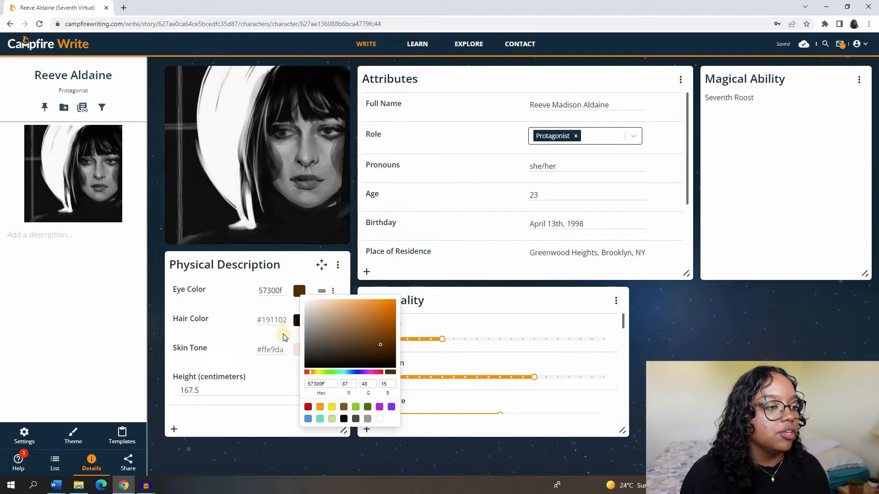
{"action": "left_click", "coordinate": [228, 314]}
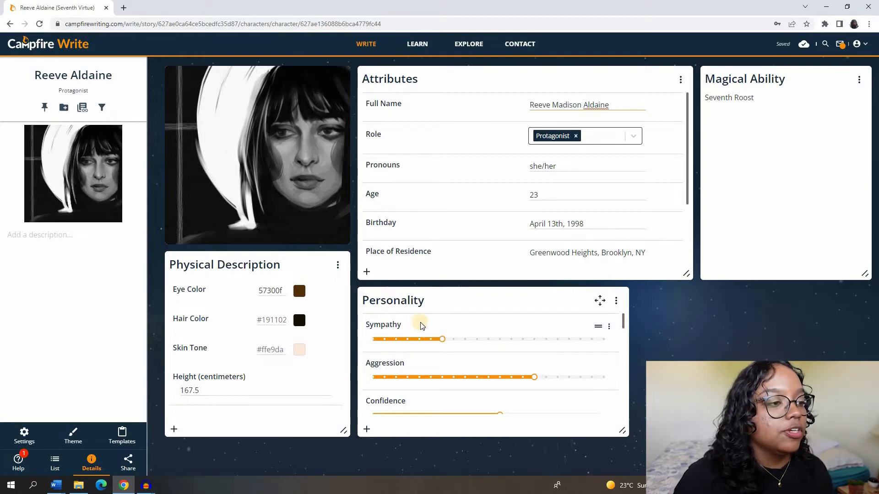
Review the protagonist's sliders in the Personality panel, from Sympathy through Honesty.
{"action": "scroll", "coordinate": [419, 330], "scroll_direction": "down", "scroll_amount": 5}
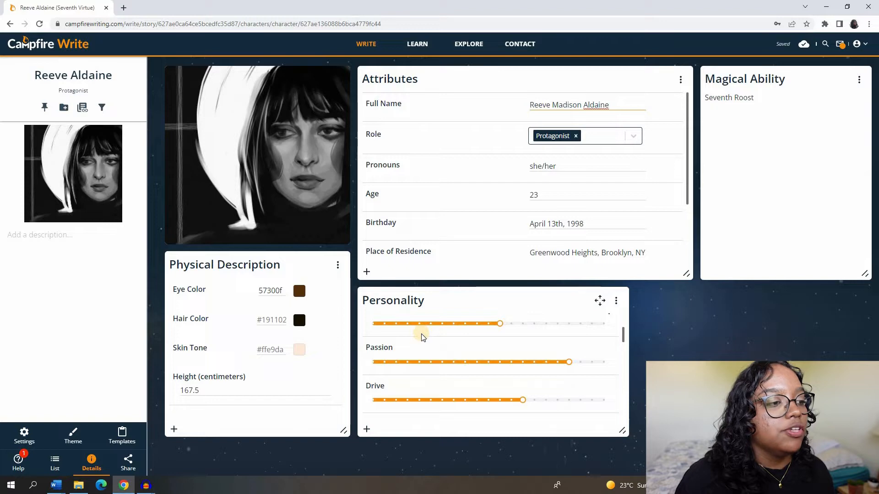
{"action": "scroll", "coordinate": [419, 334], "scroll_direction": "up", "scroll_amount": 1}
{"action": "scroll", "coordinate": [420, 338], "scroll_direction": "down", "scroll_amount": 2}
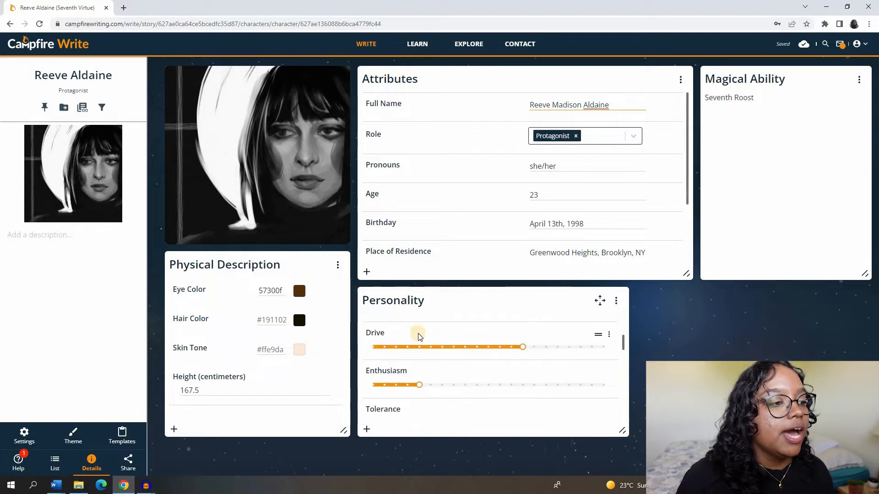
{"action": "scroll", "coordinate": [421, 343], "scroll_direction": "up", "scroll_amount": 2}
{"action": "scroll", "coordinate": [419, 343], "scroll_direction": "down", "scroll_amount": 3}
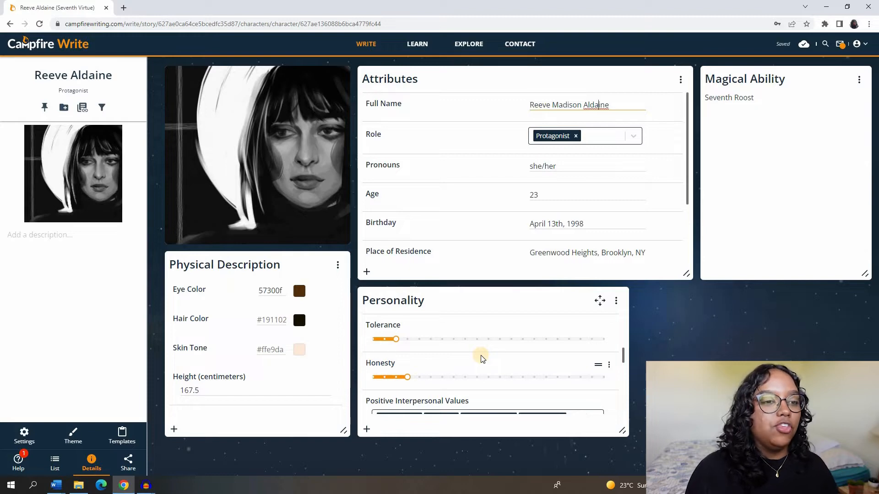
{"action": "scroll", "coordinate": [480, 357], "scroll_direction": "up", "scroll_amount": 6}
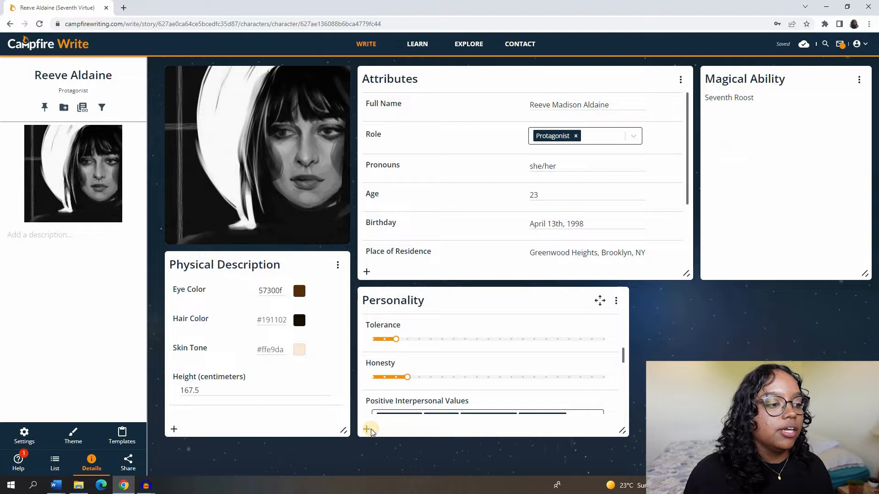
Open attribute management for the Personality panel and expand Personality Traits to show the available Personality Sliders.
{"action": "left_click", "coordinate": [368, 430]}
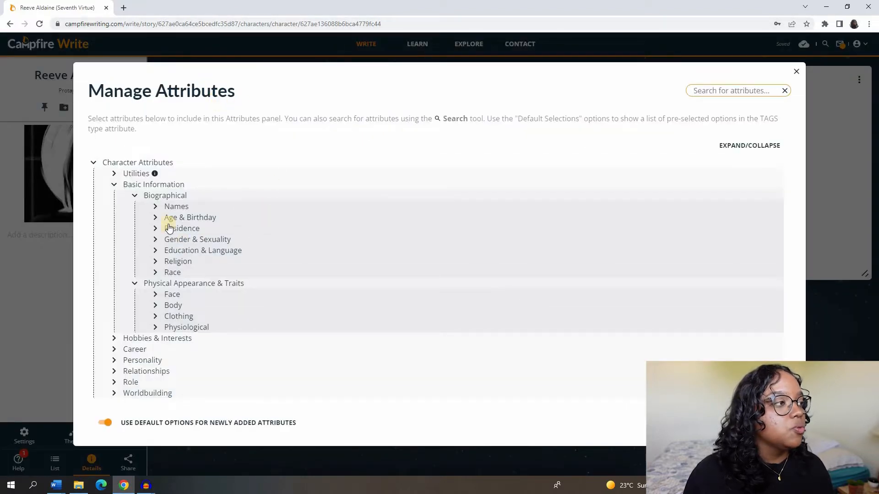
{"action": "left_click", "coordinate": [141, 360]}
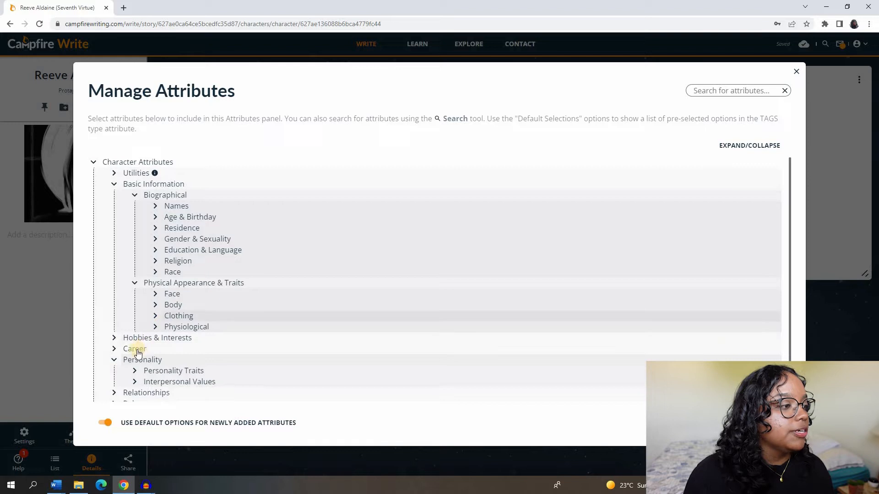
{"action": "left_click", "coordinate": [158, 351]}
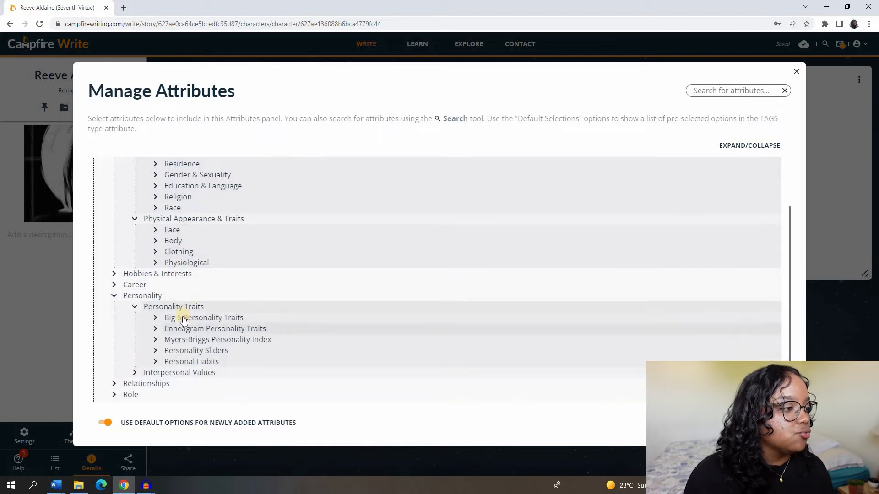
{"action": "scroll", "coordinate": [157, 339], "scroll_direction": "down", "scroll_amount": 1}
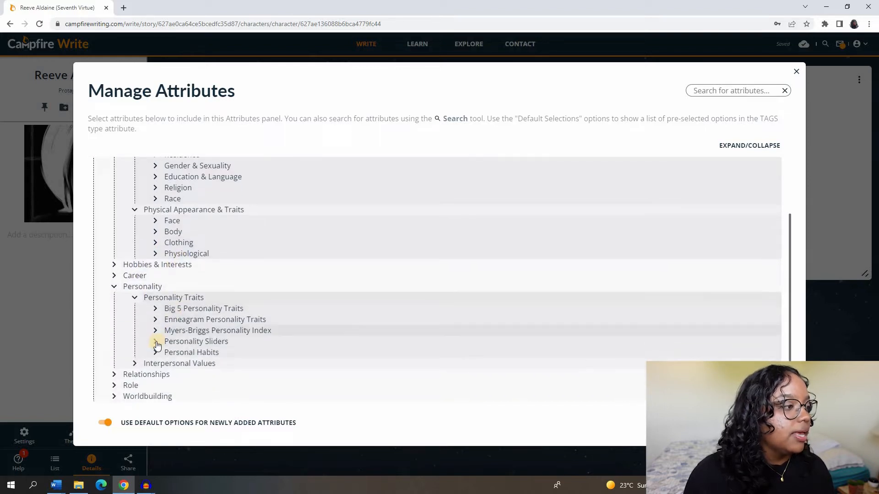
{"action": "left_click", "coordinate": [232, 348]}
{"action": "scroll", "coordinate": [473, 310], "scroll_direction": "down", "scroll_amount": 2}
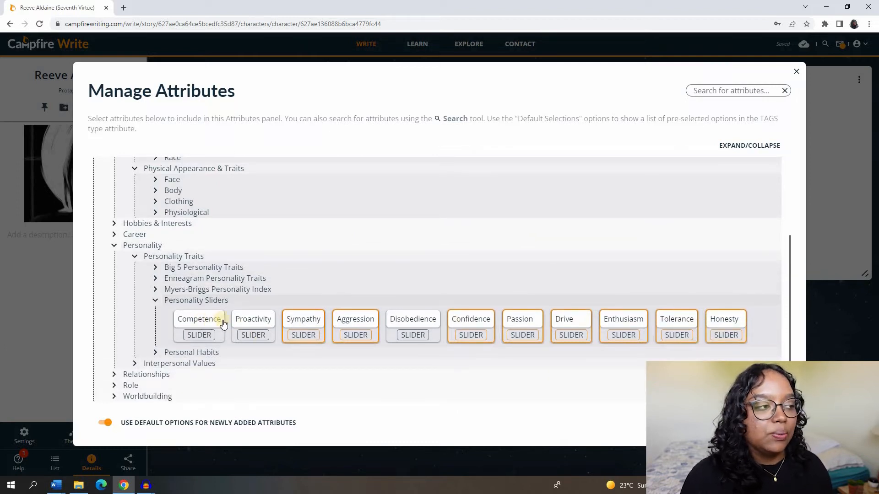
Try adding the Competence slider to the Personality panel, take it off again and close attribute management.
{"action": "left_click", "coordinate": [199, 326]}
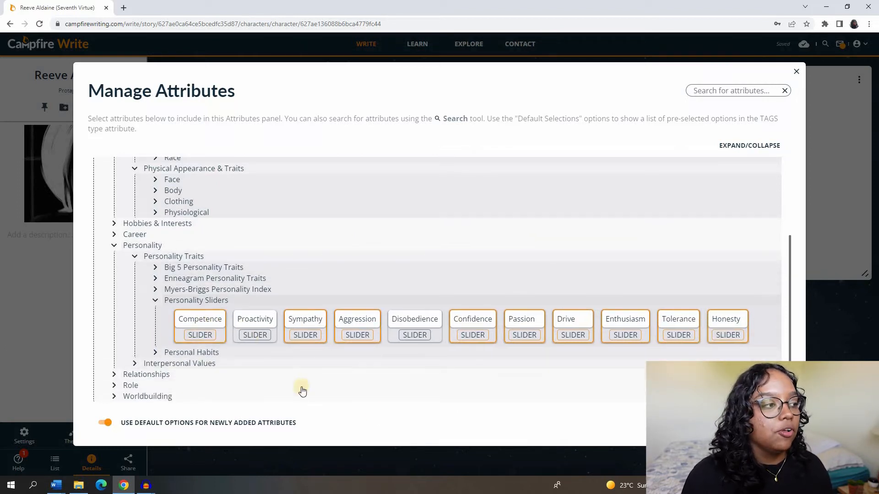
{"action": "left_click", "coordinate": [204, 326]}
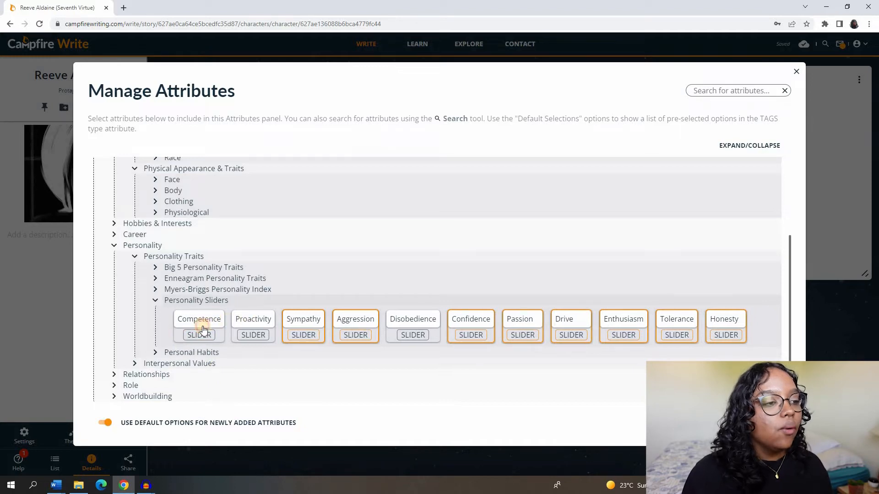
{"action": "left_click_drag", "start_coordinate": [199, 319], "coordinate": [208, 335]}
{"action": "left_click", "coordinate": [755, 423]}
Examine the rest of the Personality panel, including interpersonal values, Leadership Styles, Types of Attraction, 5 Love Languages and Relationship History.
{"action": "scroll", "coordinate": [522, 388], "scroll_direction": "down", "scroll_amount": 3}
{"action": "scroll", "coordinate": [519, 393], "scroll_direction": "down", "scroll_amount": 3}
{"action": "scroll", "coordinate": [591, 403], "scroll_direction": "up", "scroll_amount": 5}
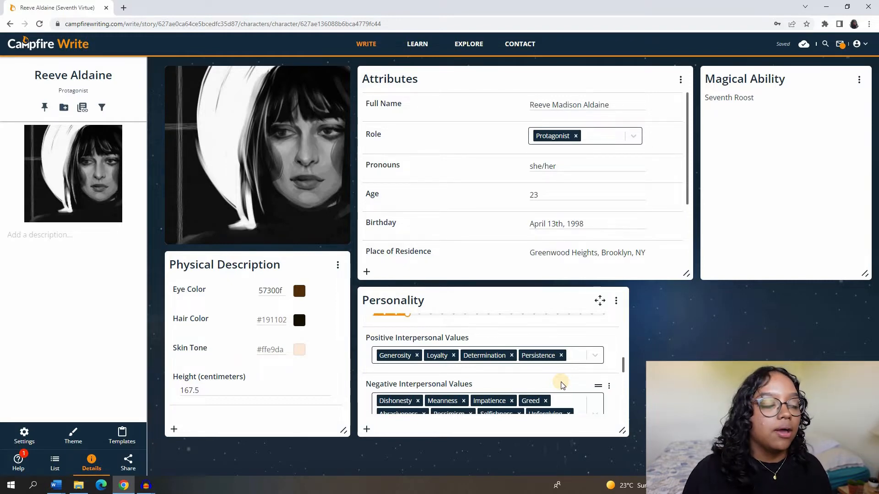
{"action": "mouse_move", "coordinate": [475, 344]}
{"action": "left_mouse_down"}
{"action": "mouse_move", "coordinate": [432, 338]}
{"action": "mouse_move", "coordinate": [484, 343]}
{"action": "left_mouse_up"}
{"action": "scroll", "coordinate": [484, 352], "scroll_direction": "down", "scroll_amount": 2}
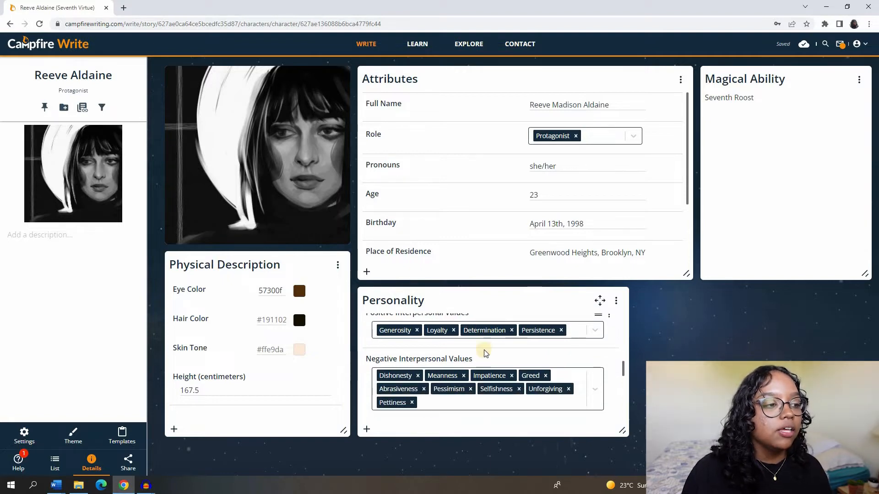
{"action": "scroll", "coordinate": [490, 343], "scroll_direction": "down", "scroll_amount": 2}
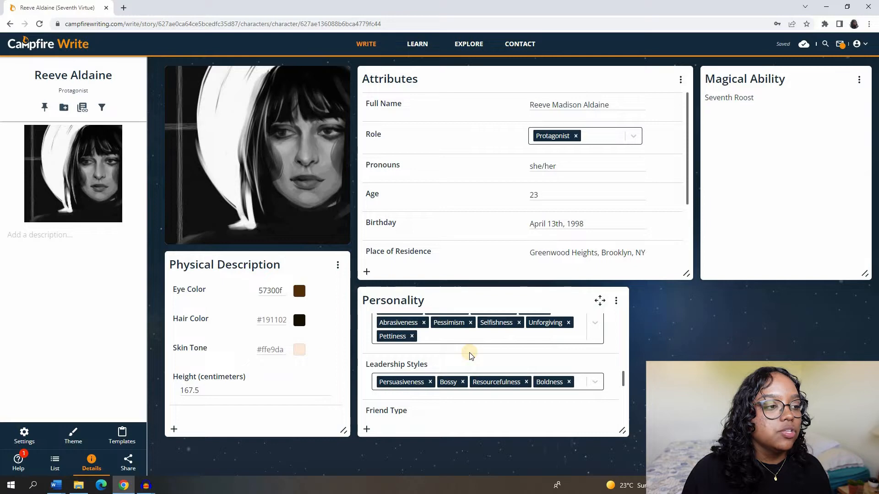
{"action": "scroll", "coordinate": [465, 359], "scroll_direction": "down", "scroll_amount": 2}
{"action": "scroll", "coordinate": [464, 358], "scroll_direction": "down", "scroll_amount": 4}
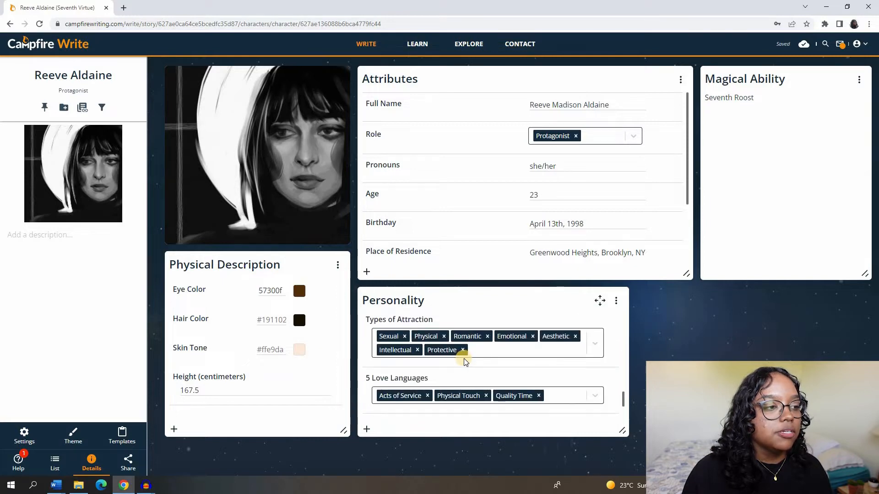
{"action": "scroll", "coordinate": [457, 359], "scroll_direction": "down", "scroll_amount": 2}
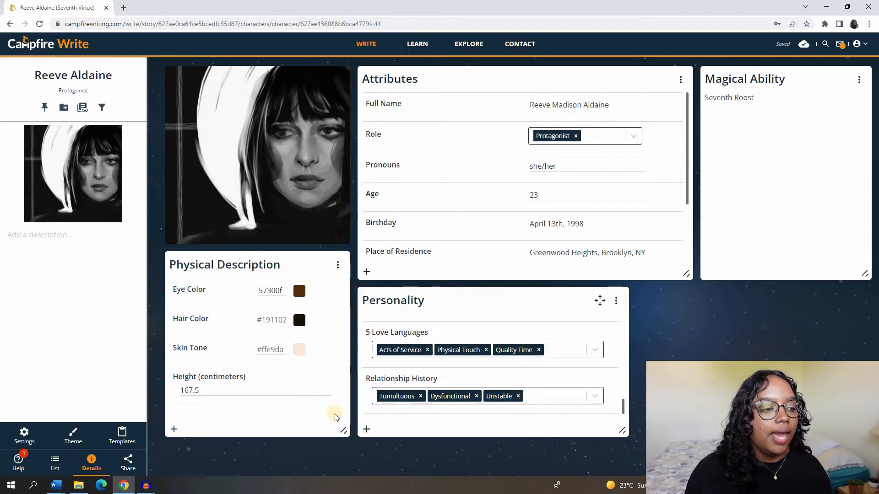
{"action": "left_click", "coordinate": [367, 429]}
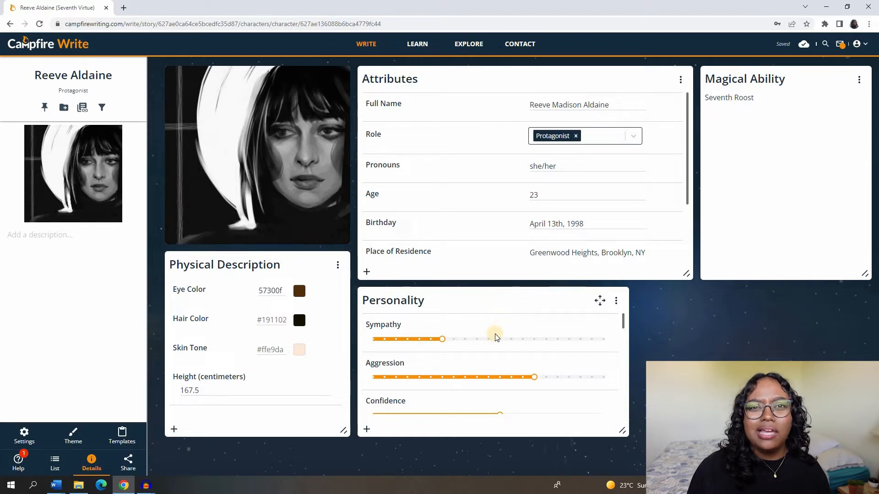
{"action": "scroll", "coordinate": [492, 338], "scroll_direction": "down", "scroll_amount": 6}
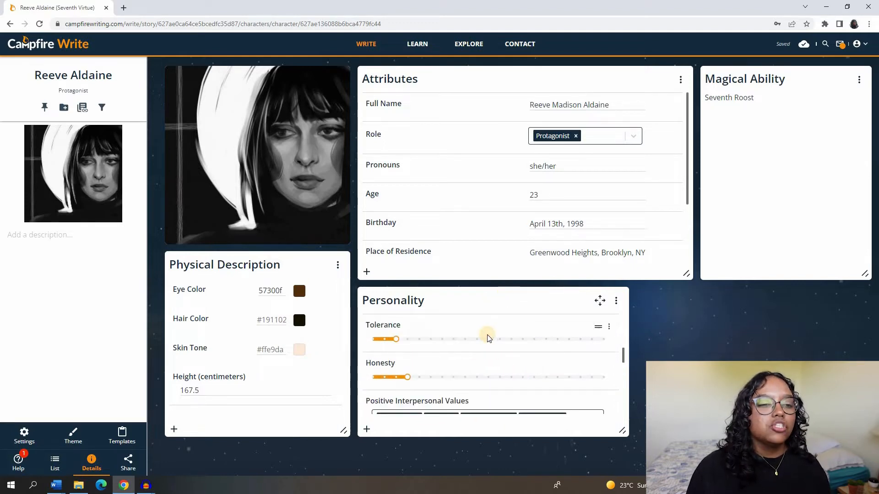
{"action": "scroll", "coordinate": [487, 340], "scroll_direction": "down", "scroll_amount": 5}
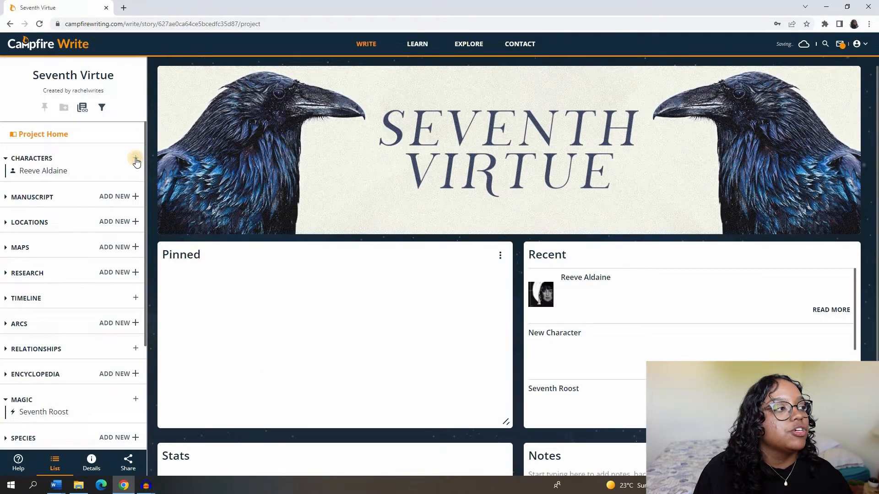
Add a new character to the Seventh Virtue project and load the Character at a Glance template onto its page.
{"action": "left_click", "coordinate": [135, 159]}
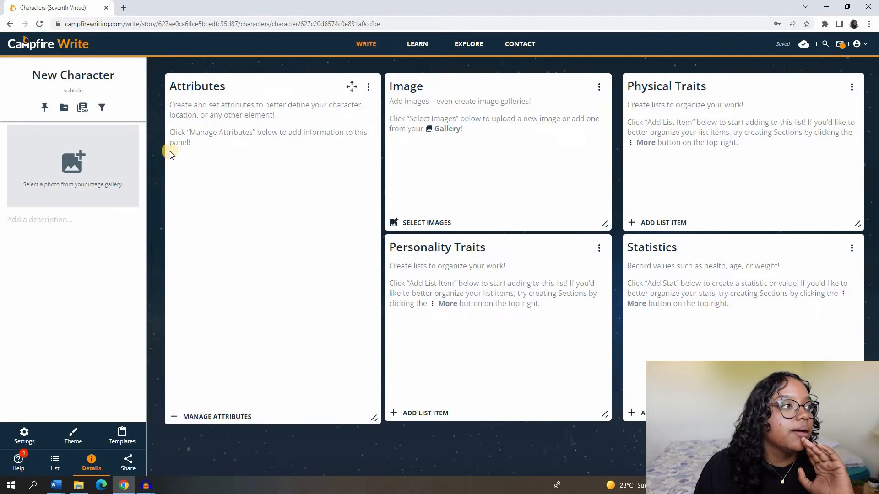
{"action": "left_click", "coordinate": [122, 435]}
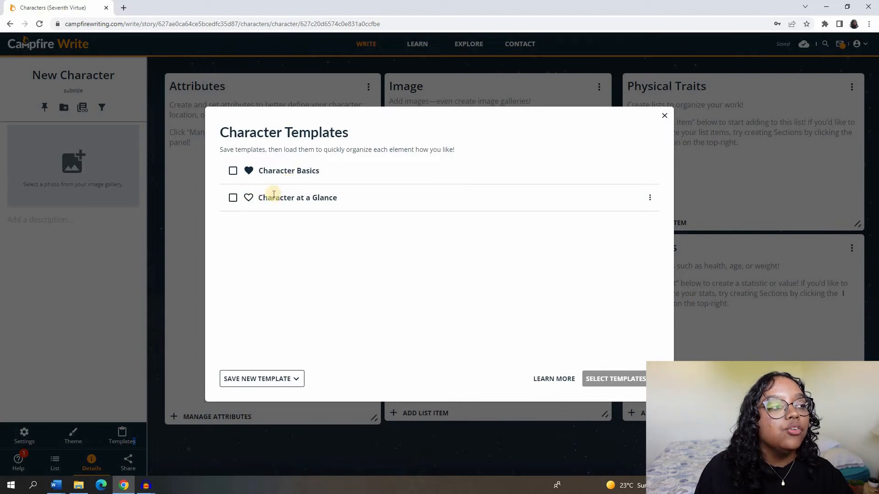
{"action": "left_click", "coordinate": [233, 198]}
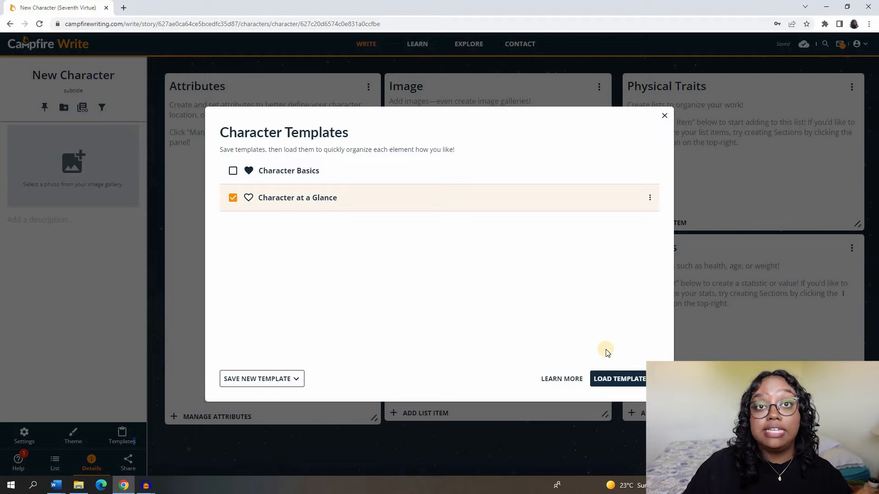
{"action": "left_click", "coordinate": [600, 379]}
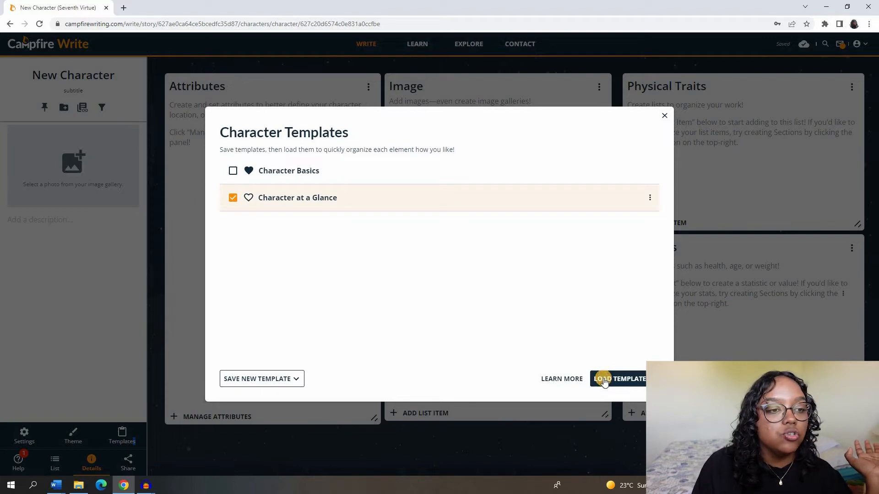
{"action": "left_click", "coordinate": [584, 412]}
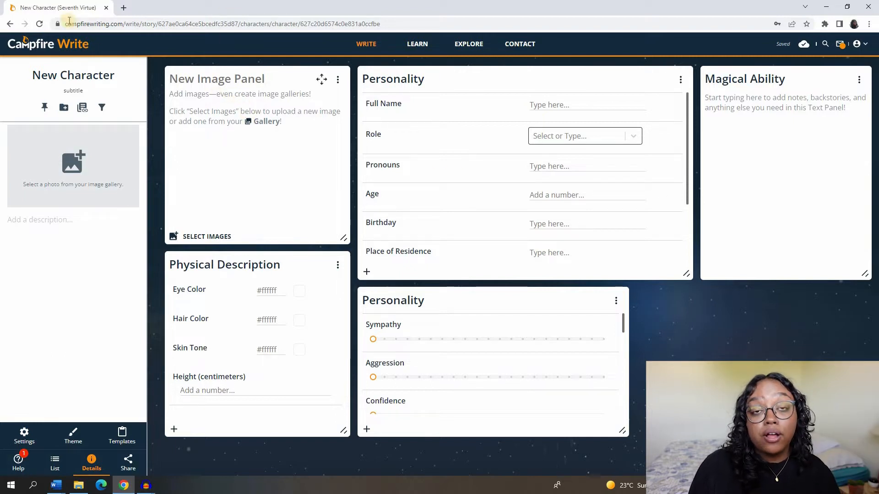
Replace the New Character page title with the character's first and last name.
{"action": "left_click", "coordinate": [100, 75]}
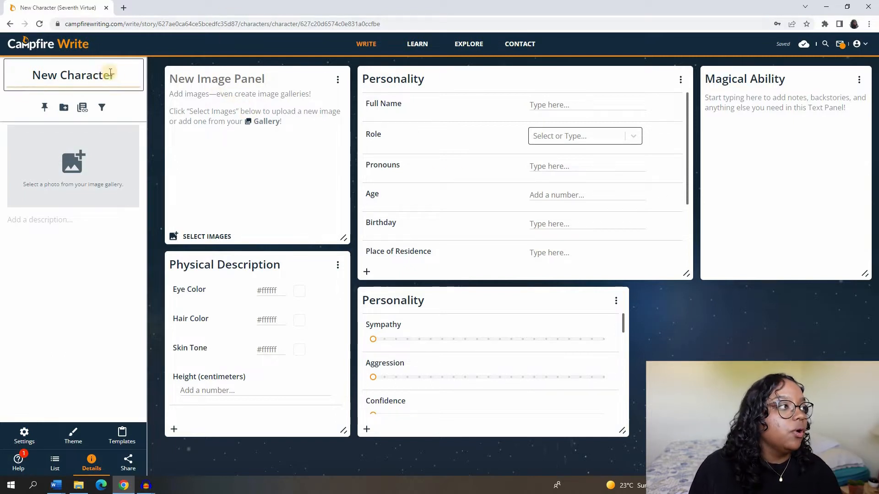
{"action": "left_click_drag", "start_coordinate": [37, 81], "coordinate": [210, 49]}
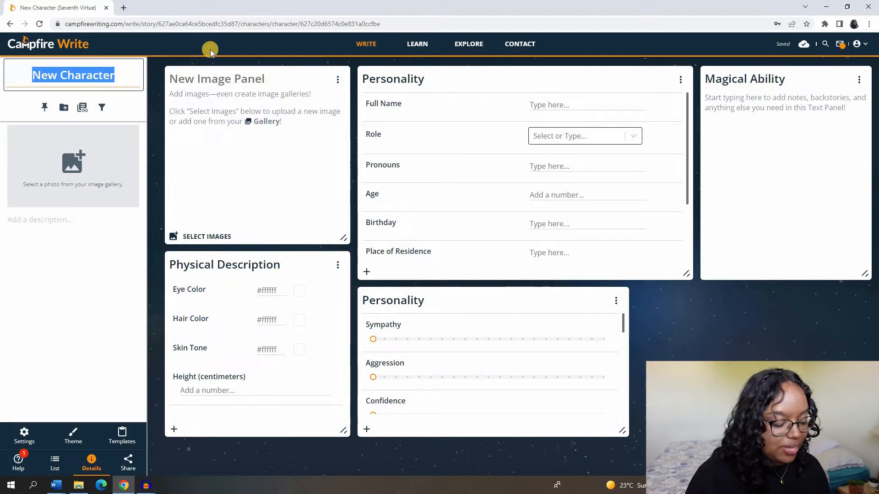
{"action": "type", "text": "onan"}
{"action": "key", "text": "BackSpace"}
{"action": "key", "text": "BackSpace"}
{"action": "key", "text": "BackSpace"}
{"action": "key", "text": "BackSpace"}
{"action": "type", "text": "Lo"}
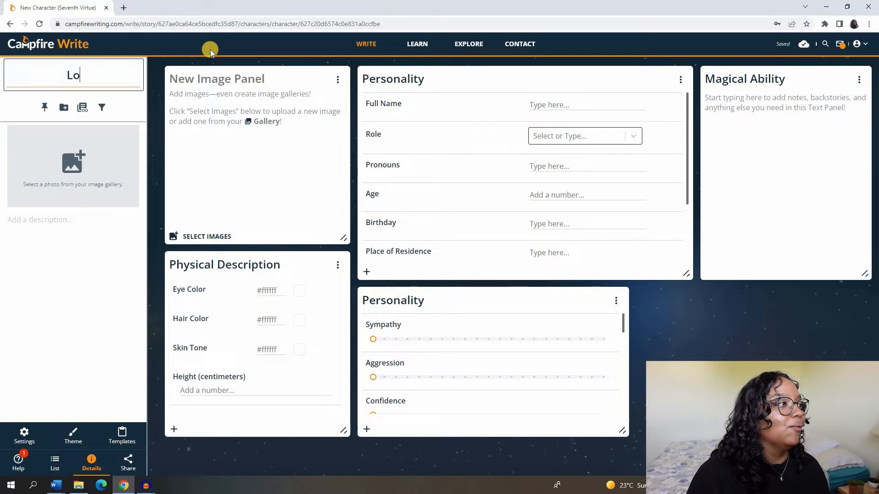
{"action": "type", "text": "nan Clark"}
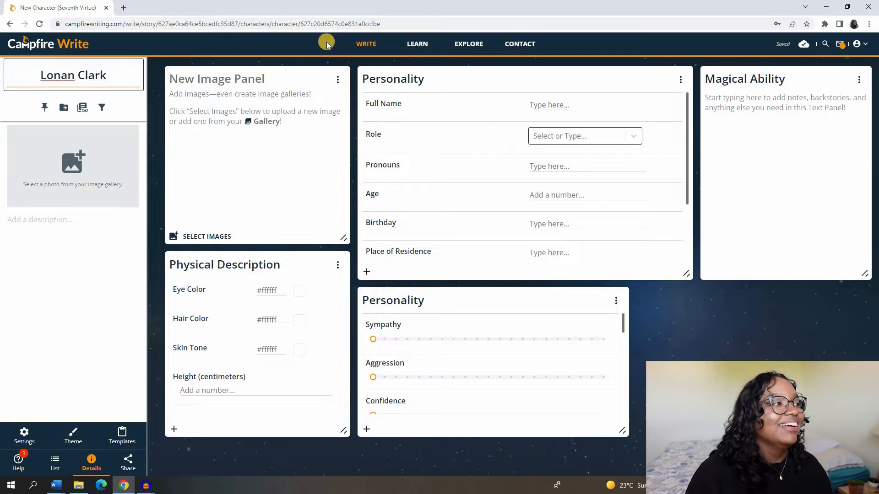
Add the most recent gallery image, the portrait with dark curly hair, to the new character's image panel.
{"action": "left_click", "coordinate": [238, 78]}
{"action": "left_click", "coordinate": [190, 235]}
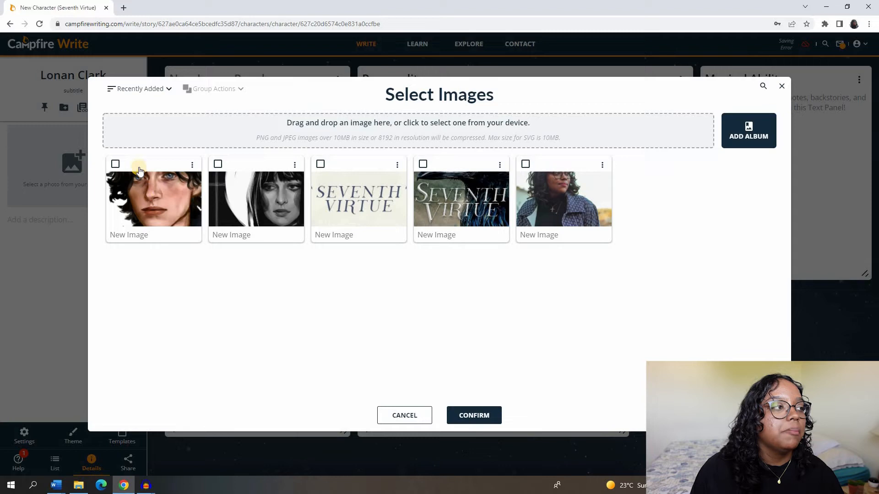
{"action": "left_click", "coordinate": [485, 418]}
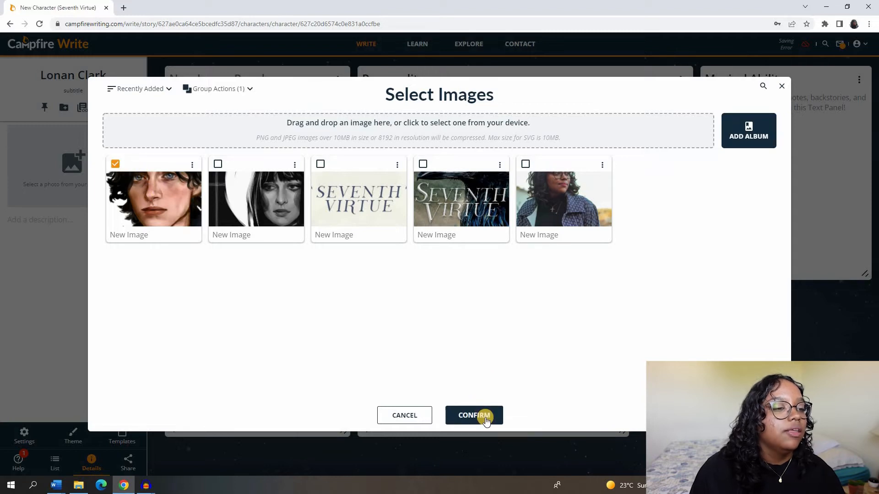
{"action": "left_click", "coordinate": [458, 416]}
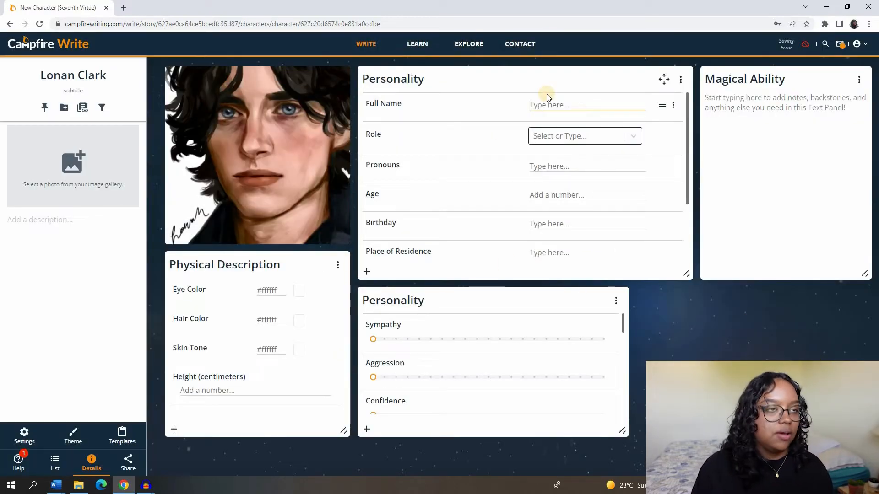
Enter the new character's full name, including the middle name, in the Full Name attribute.
{"action": "type", "text": "Lonan Eric Clark"}
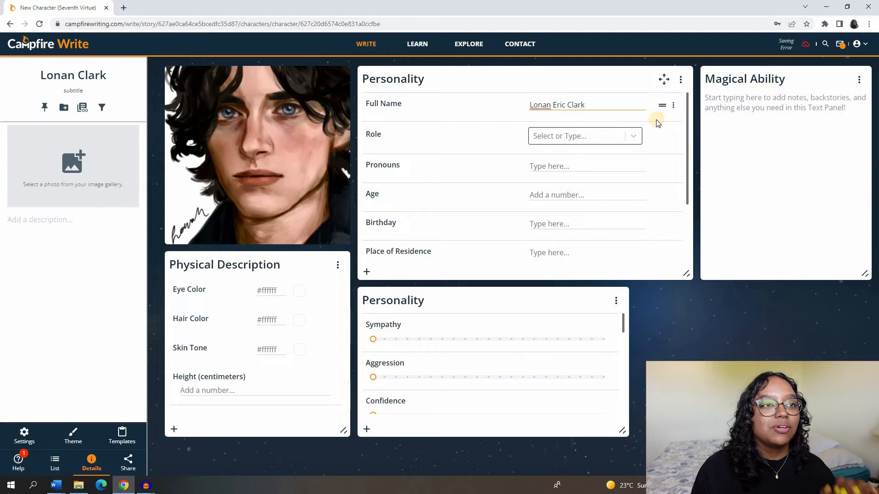
Assign both Supporting Character and Protagonist as the character's Role.
{"action": "left_click", "coordinate": [634, 137]}
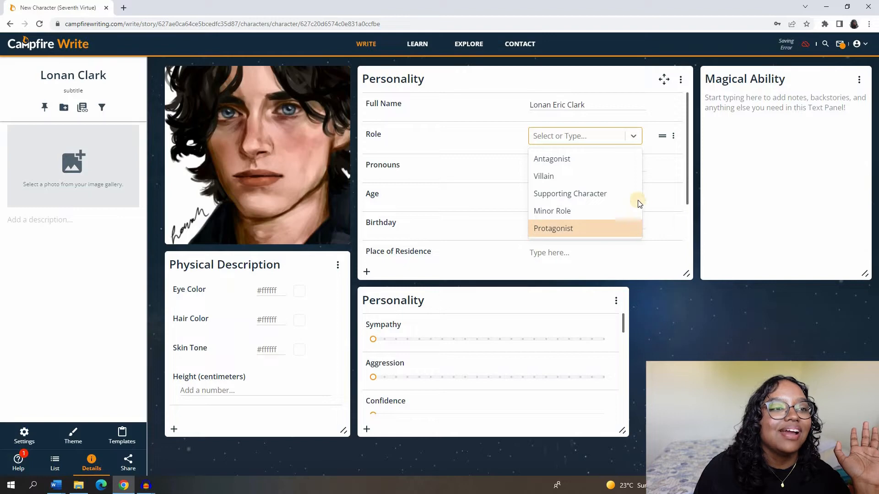
{"action": "left_click", "coordinate": [623, 194]}
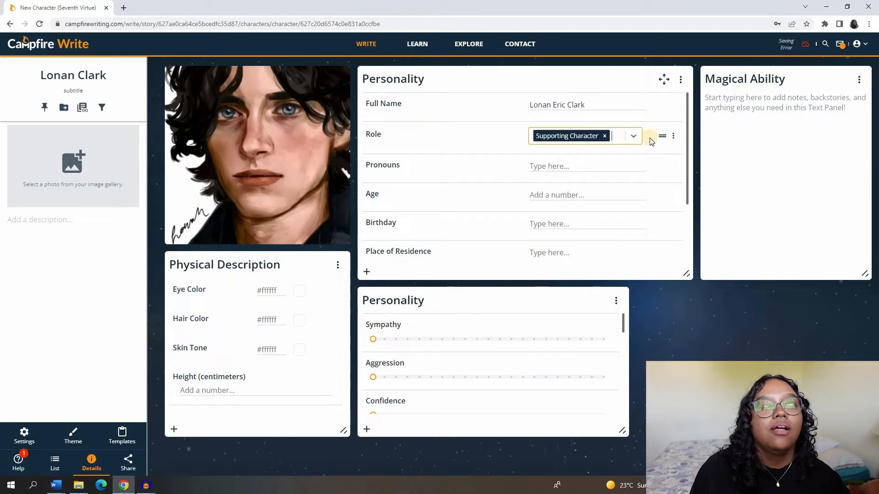
{"action": "left_click", "coordinate": [624, 147]}
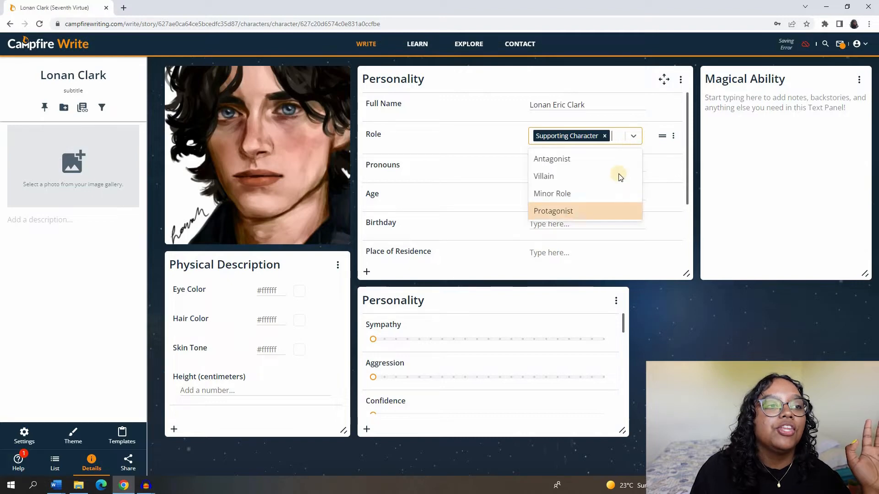
{"action": "left_click", "coordinate": [613, 210]}
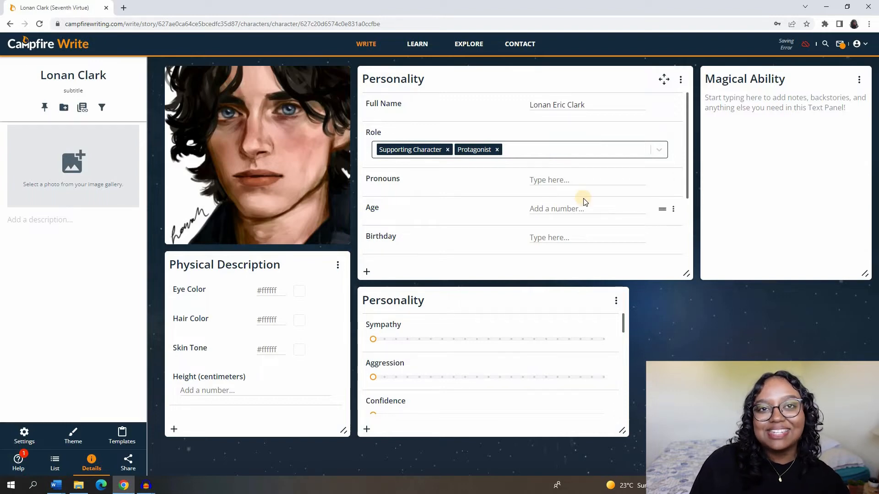
Enter he/him as the character's Pronouns and 25 as the Age.
{"action": "left_click", "coordinate": [557, 179]}
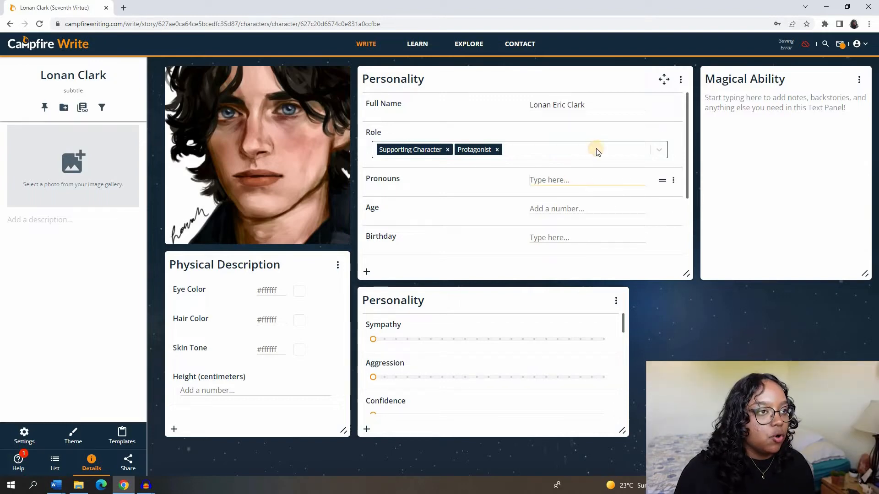
{"action": "type", "text": "he/him"}
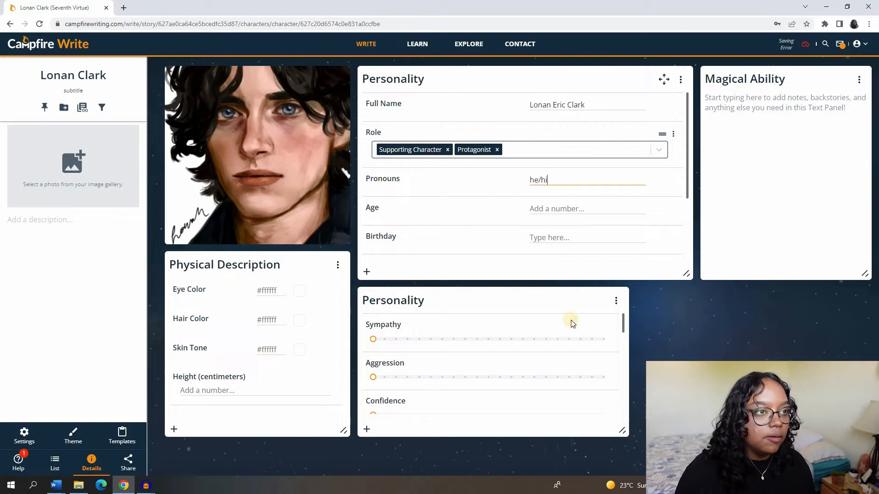
{"action": "left_click", "coordinate": [591, 208]}
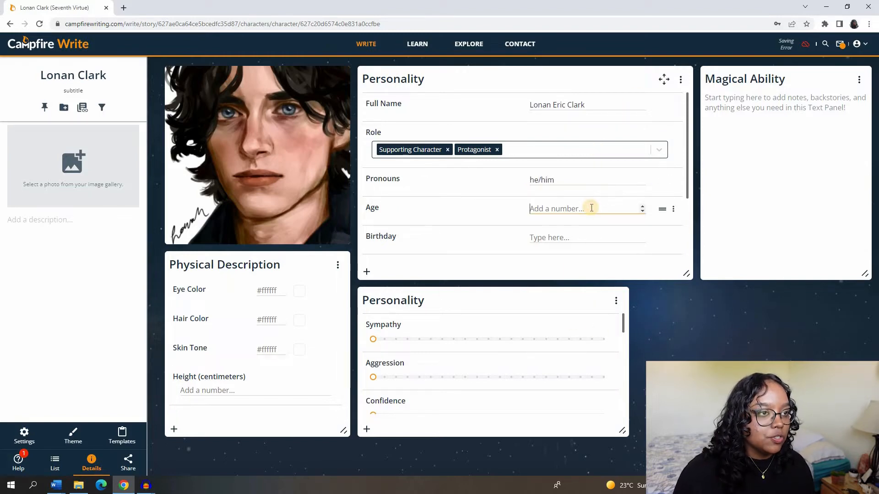
{"action": "type", "text": "25"}
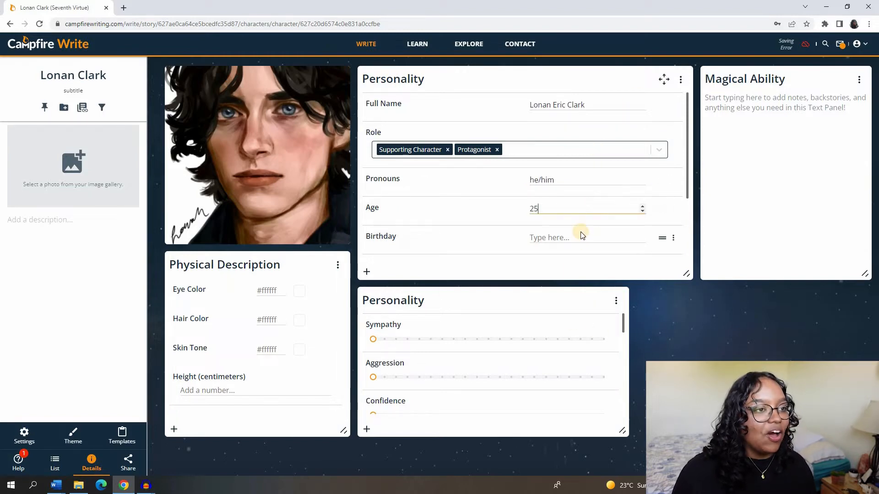
Enter the character's date of birth in the Birthday attribute and New York as the Place of Residence.
{"action": "scroll", "coordinate": [573, 202], "scroll_direction": "down", "scroll_amount": 1}
{"action": "left_click", "coordinate": [581, 190]}
{"action": "type", "text": "Decem"}
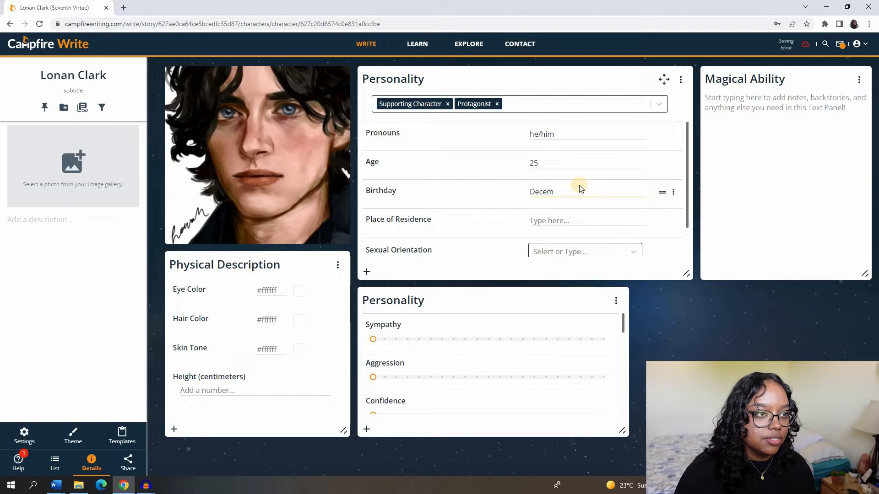
{"action": "type", "text": "ber 9th, 1996"}
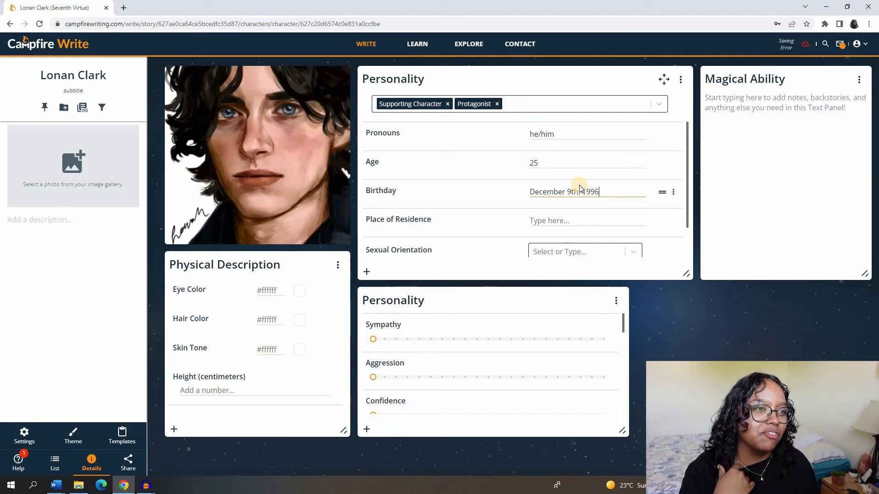
{"action": "scroll", "coordinate": [580, 189], "scroll_direction": "down", "scroll_amount": 1}
{"action": "left_click", "coordinate": [565, 176]}
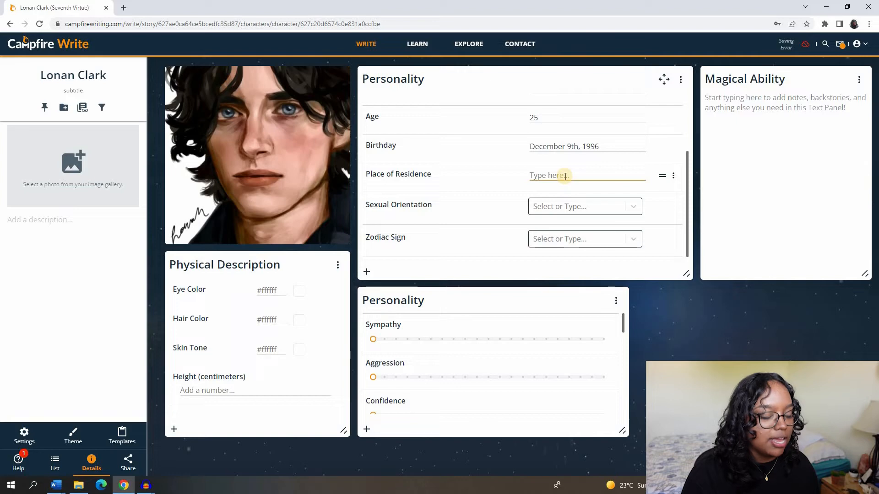
{"action": "type", "text": "New York"}
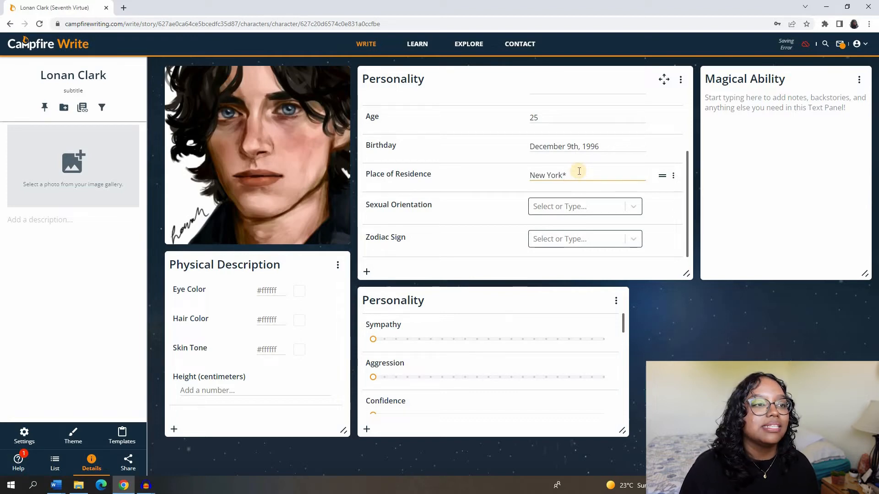
Set the character's Sexual Orientation to Bisexual and the Zodiac Sign to Sagittarius.
{"action": "left_click", "coordinate": [598, 208]}
{"action": "left_click", "coordinate": [569, 350]}
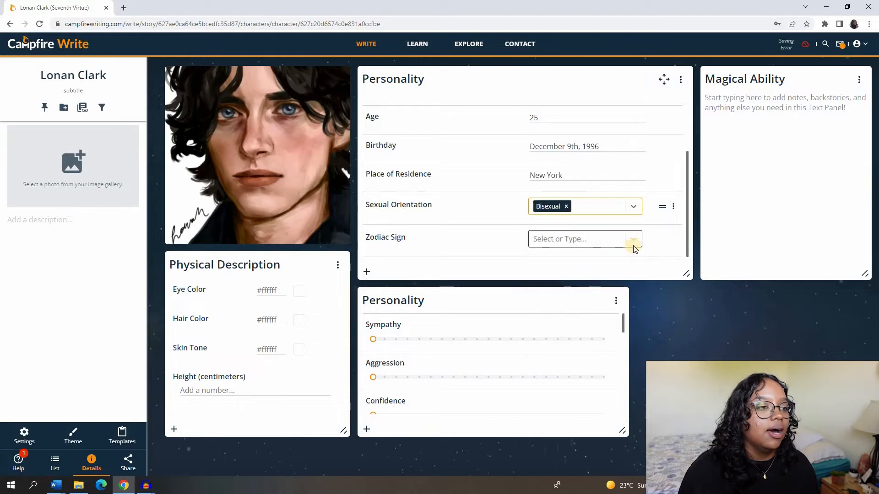
{"action": "left_click", "coordinate": [633, 240]}
{"action": "key", "text": "Escape"}
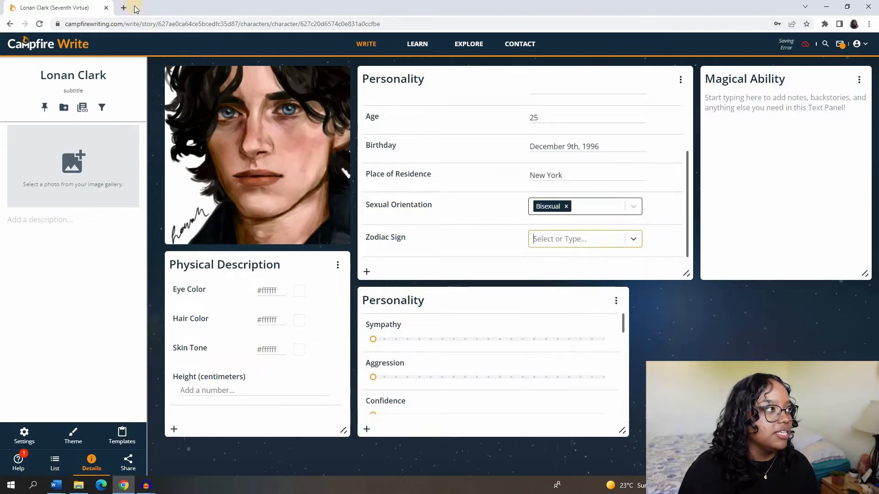
{"action": "left_click", "coordinate": [598, 298]}
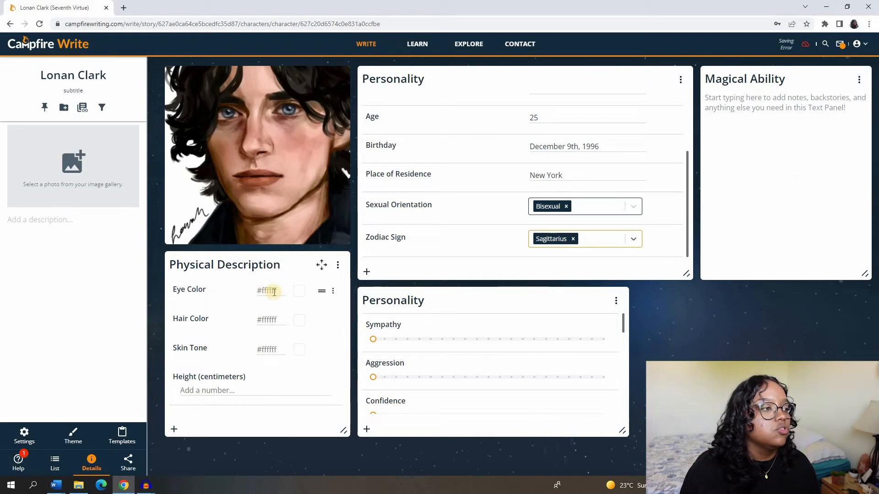
Set the Eye Color in the Physical Description panel to a pale blue, #c7deff.
{"action": "left_click", "coordinate": [299, 291]}
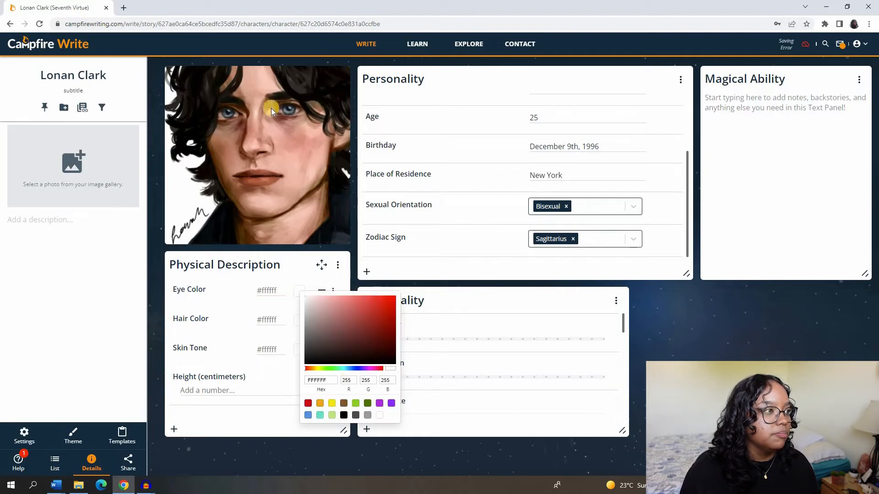
{"action": "left_click", "coordinate": [356, 367]}
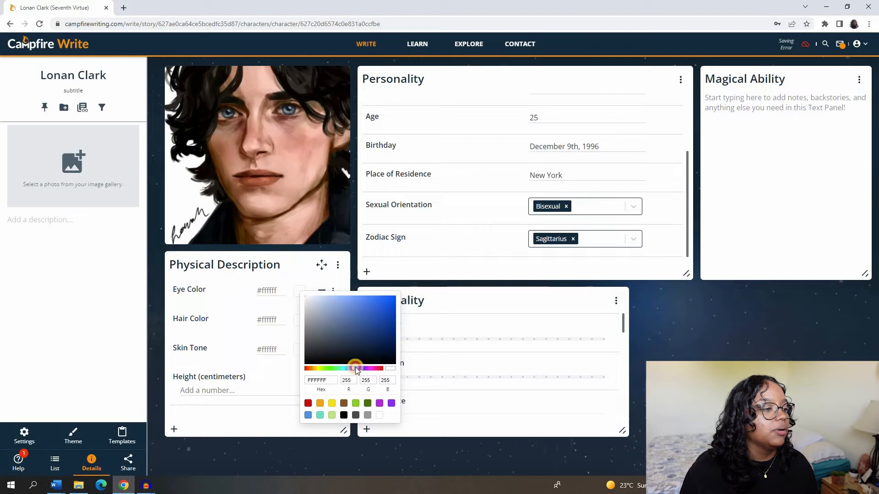
{"action": "left_click", "coordinate": [325, 295]}
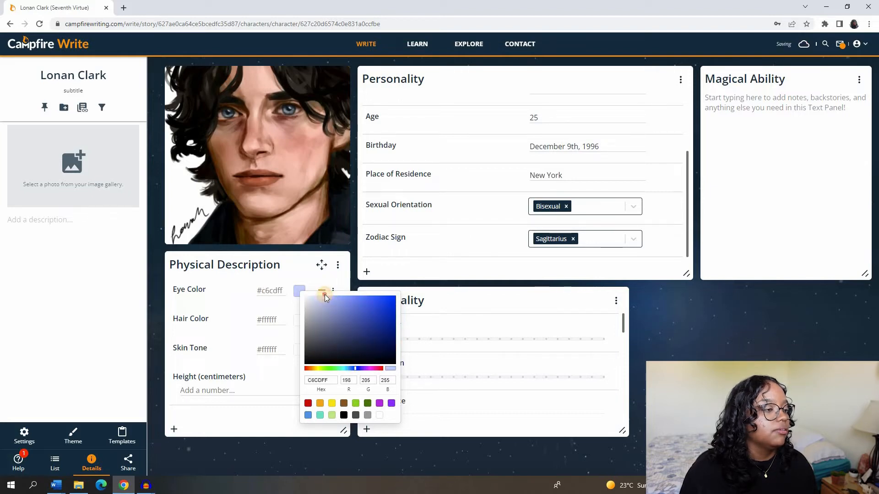
{"action": "left_click_drag", "start_coordinate": [355, 367], "coordinate": [352, 367]}
{"action": "left_click", "coordinate": [352, 368]}
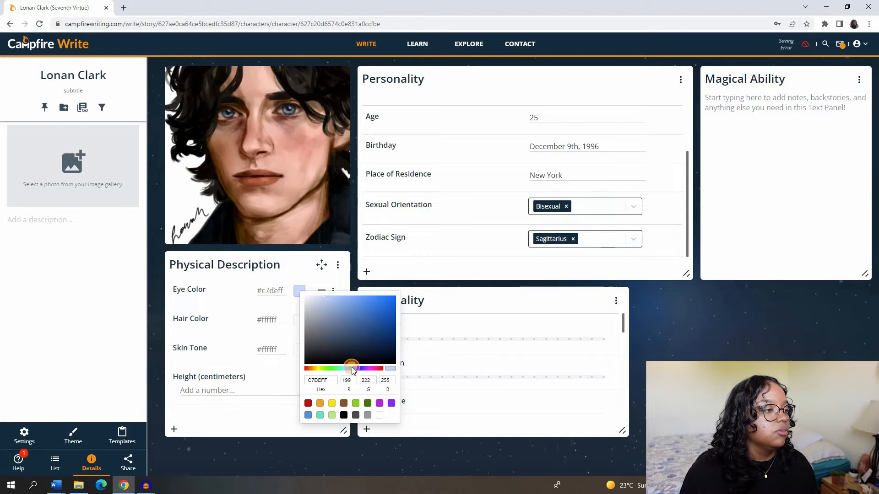
{"action": "left_click", "coordinate": [302, 328]}
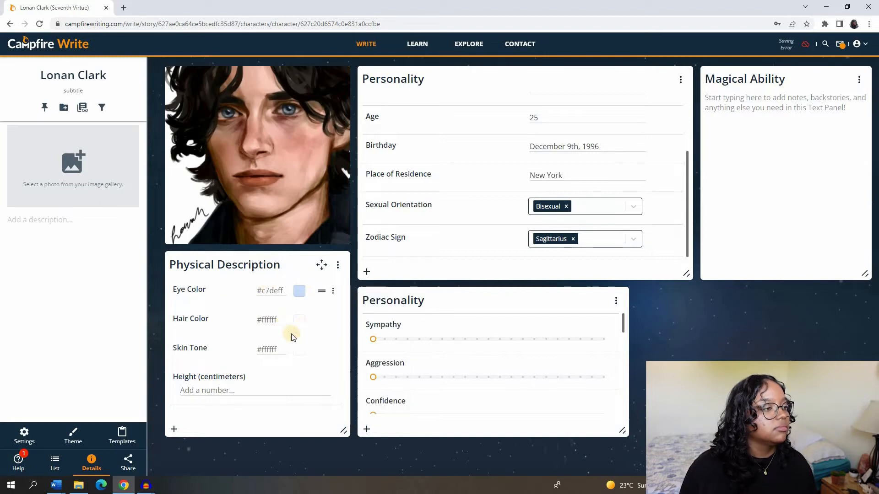
Set the Hair Color in the Physical Description panel to black, #000000.
{"action": "left_click", "coordinate": [297, 322]}
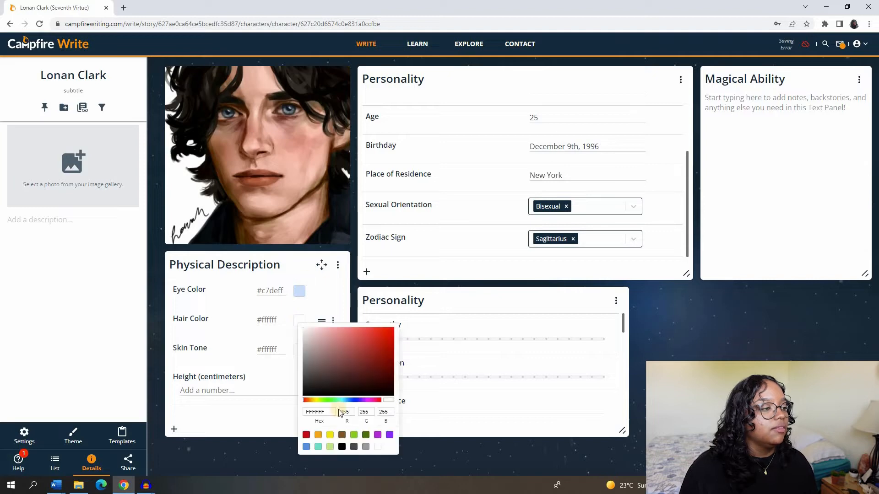
{"action": "left_click", "coordinate": [300, 406]}
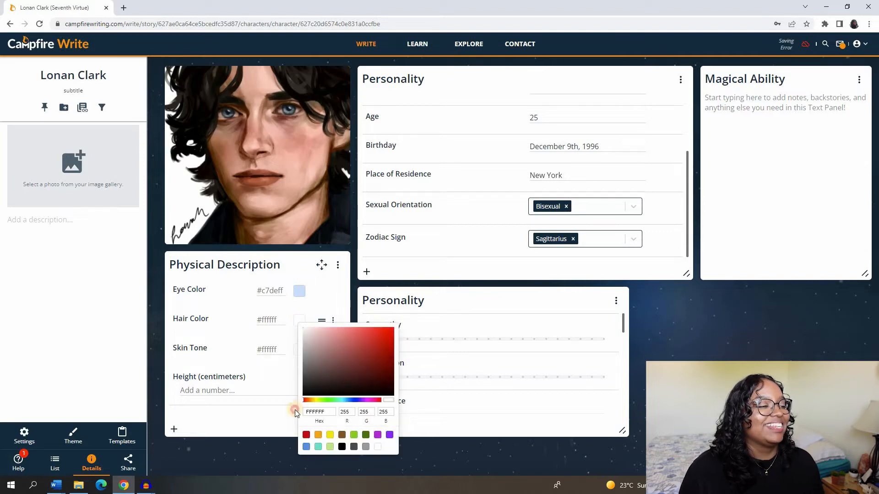
{"action": "left_click_drag", "start_coordinate": [318, 394], "coordinate": [303, 400]}
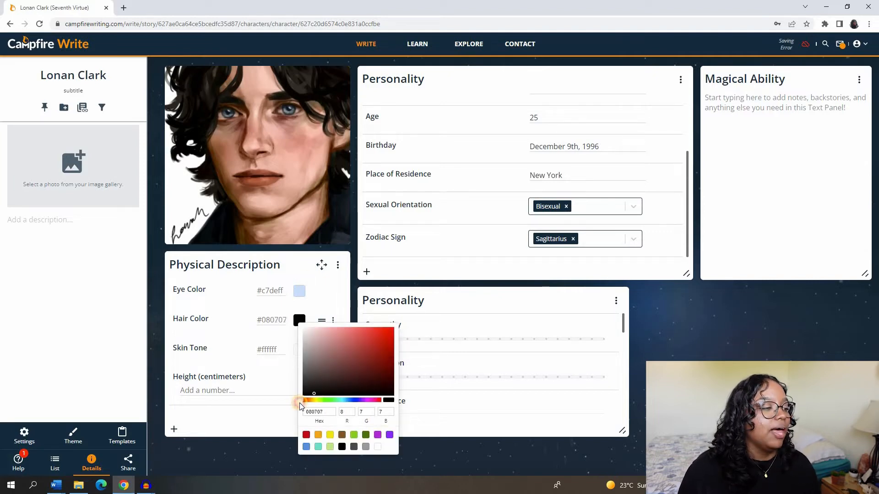
{"action": "left_click", "coordinate": [290, 361]}
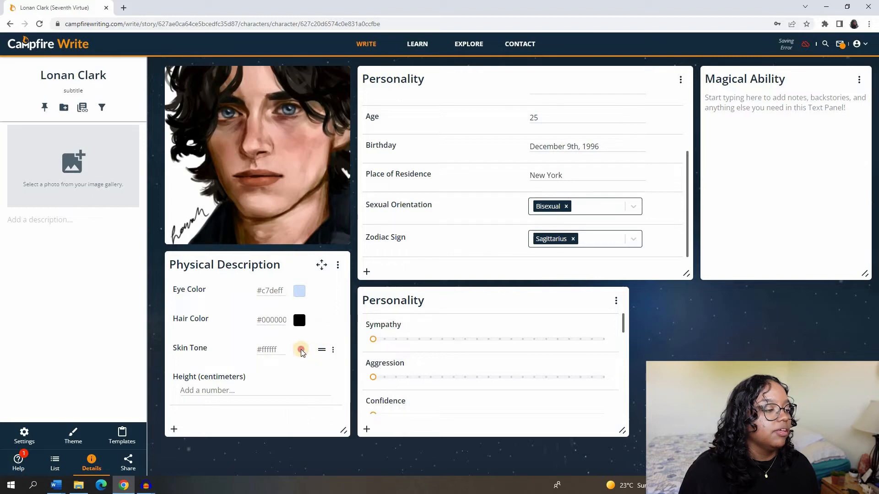
Set the Skin Tone to a pale peach, #fdede3, and enter a Height of 186 centimeters.
{"action": "left_click", "coordinate": [301, 350]}
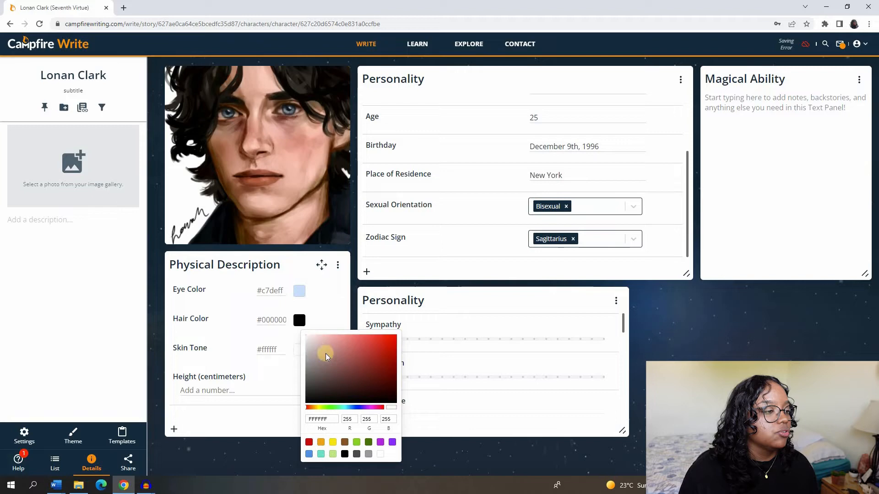
{"action": "left_click", "coordinate": [314, 407]}
{"action": "left_click", "coordinate": [315, 337]}
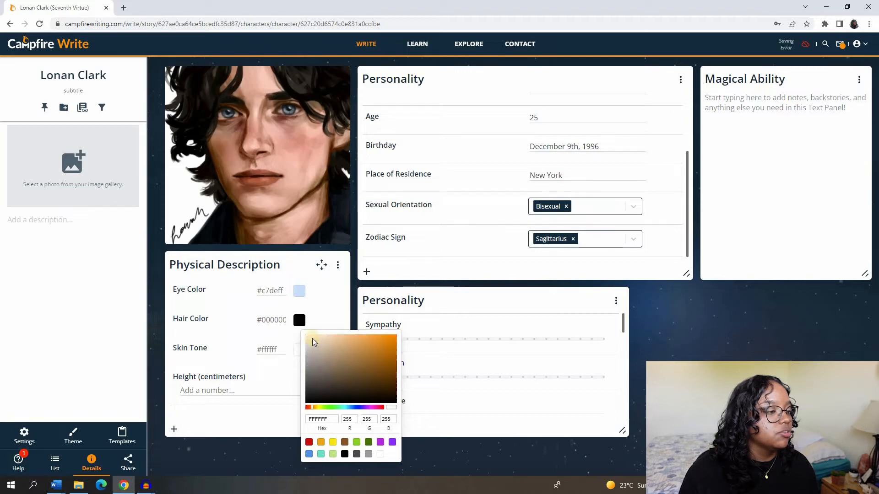
{"action": "left_click", "coordinate": [315, 337]}
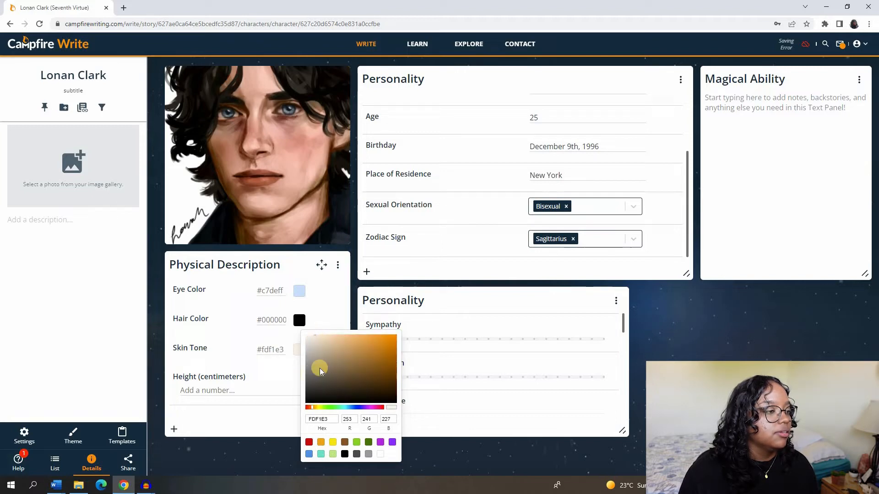
{"action": "left_click", "coordinate": [311, 408]}
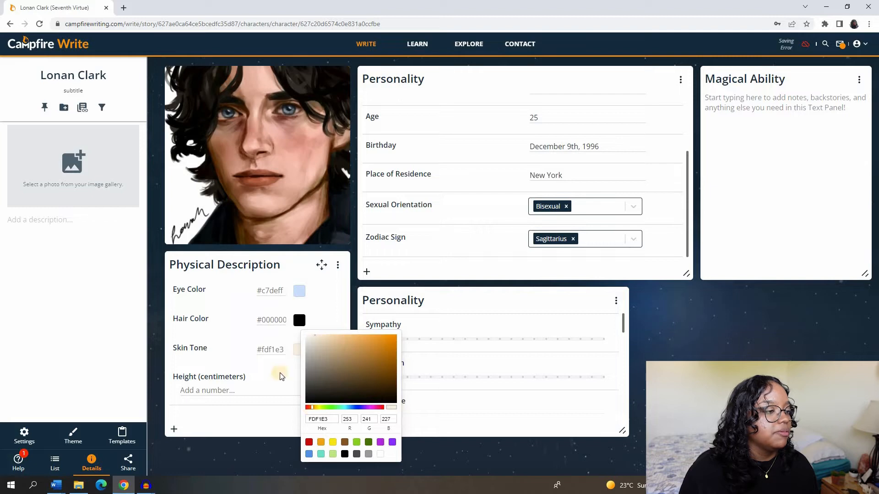
{"action": "left_click", "coordinate": [263, 392]}
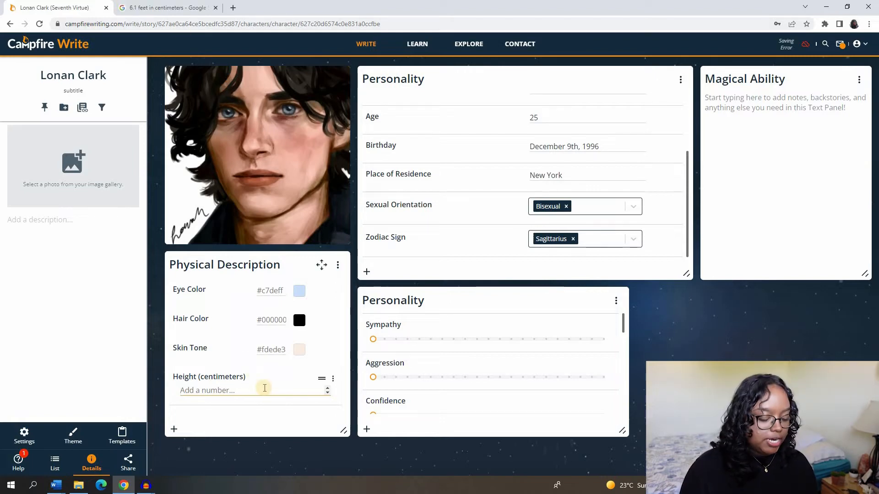
{"action": "type", "text": "186"}
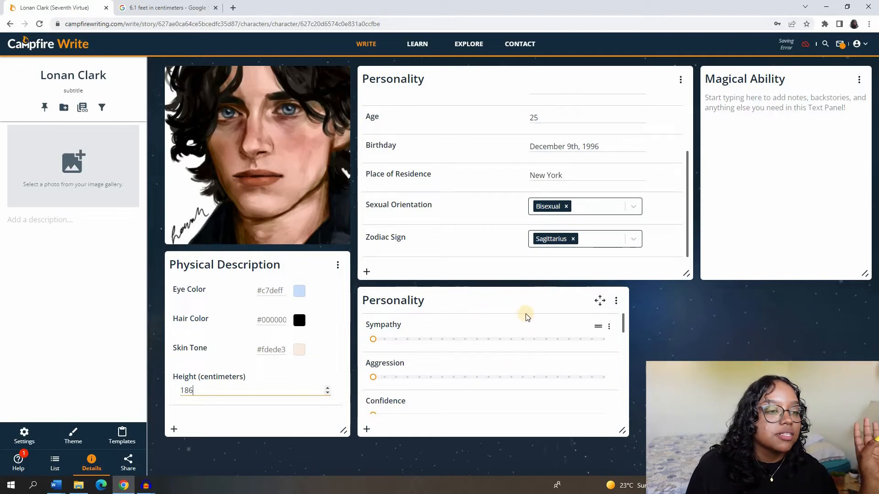
Set the Sympathy slider in the lower Personality panel to about 60% of its range.
{"action": "scroll", "coordinate": [480, 349], "scroll_direction": "down", "scroll_amount": 1}
{"action": "scroll", "coordinate": [482, 354], "scroll_direction": "up", "scroll_amount": 1}
{"action": "scroll", "coordinate": [481, 353], "scroll_direction": "down", "scroll_amount": 1}
{"action": "scroll", "coordinate": [481, 354], "scroll_direction": "up", "scroll_amount": 1}
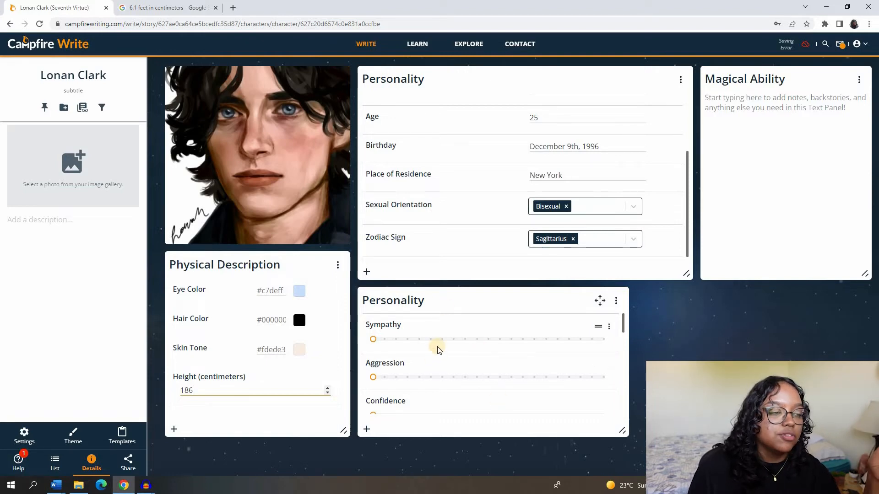
{"action": "left_click", "coordinate": [524, 342]}
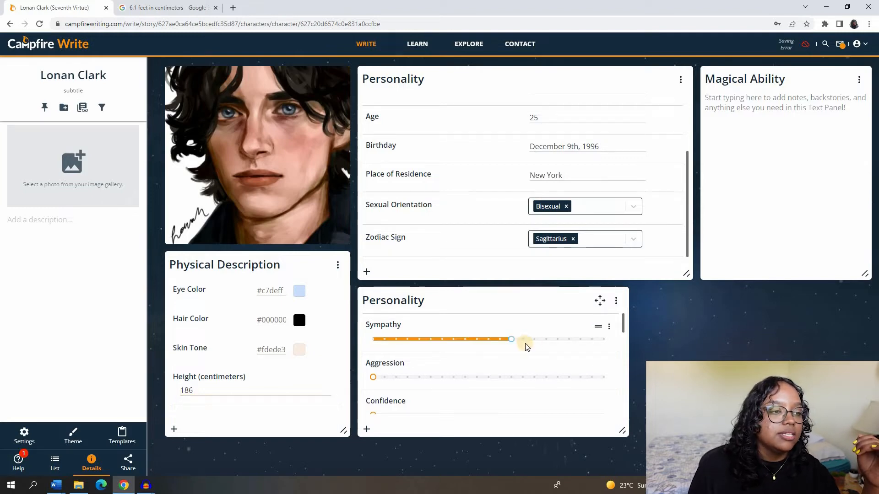
Set the Aggression slider to about 15% and the Confidence slider to about 55% of their range.
{"action": "scroll", "coordinate": [480, 357], "scroll_direction": "down", "scroll_amount": 1}
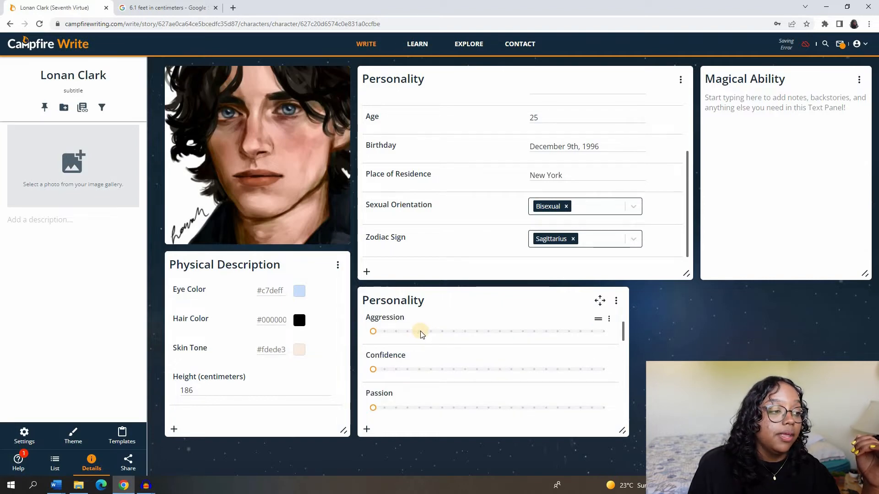
{"action": "left_click", "coordinate": [603, 332]}
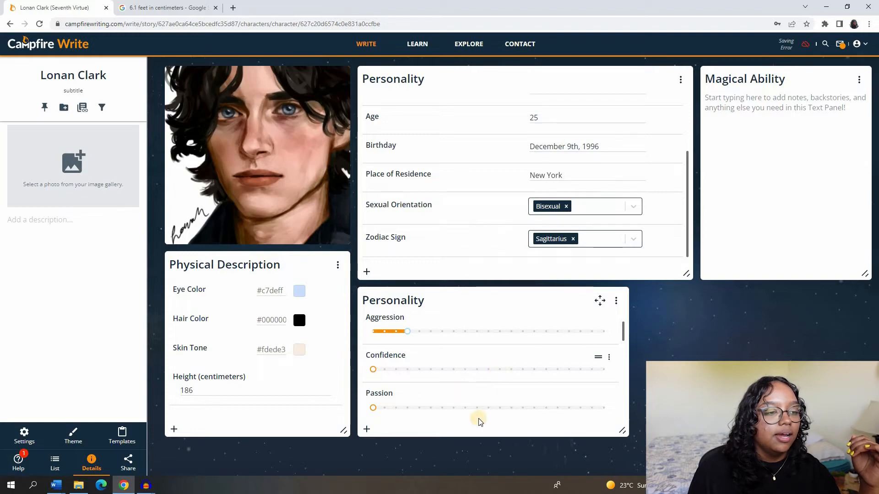
{"action": "left_click", "coordinate": [498, 371]}
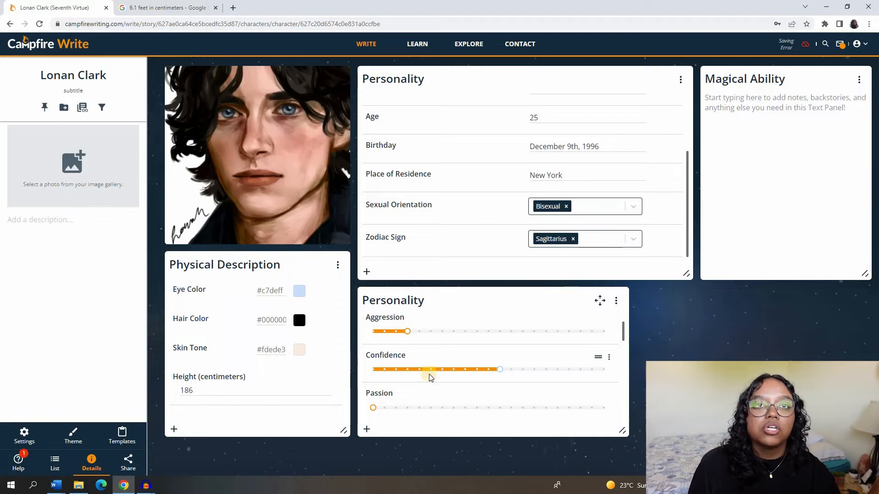
Lower the Confidence slider in the lower Personality panel to about 45% of its range.
{"action": "left_click", "coordinate": [456, 370]}
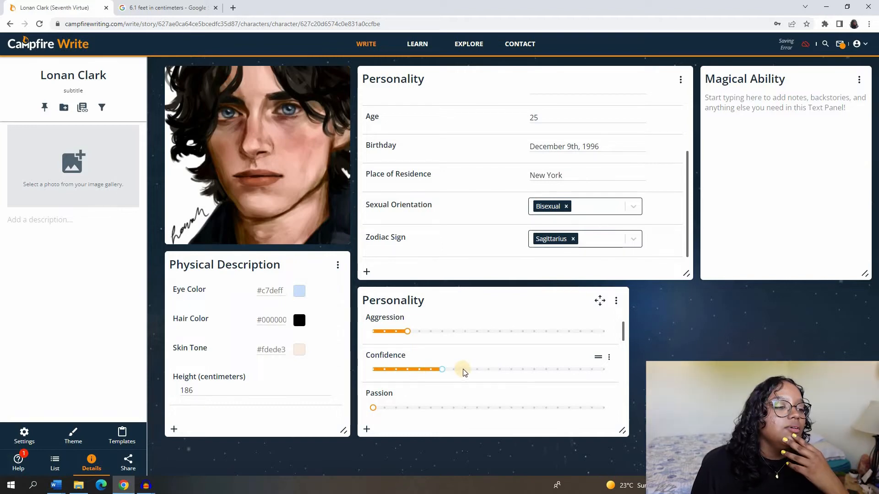
{"action": "left_click", "coordinate": [463, 369]}
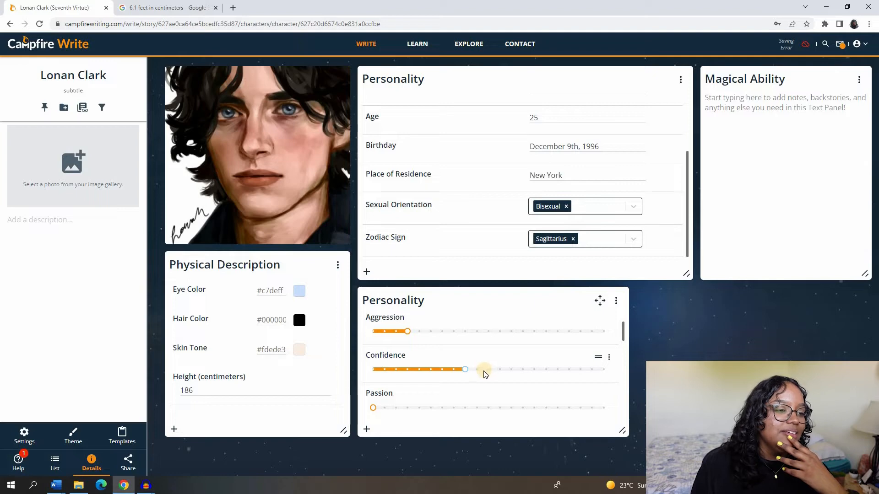
{"action": "left_click", "coordinate": [483, 372]}
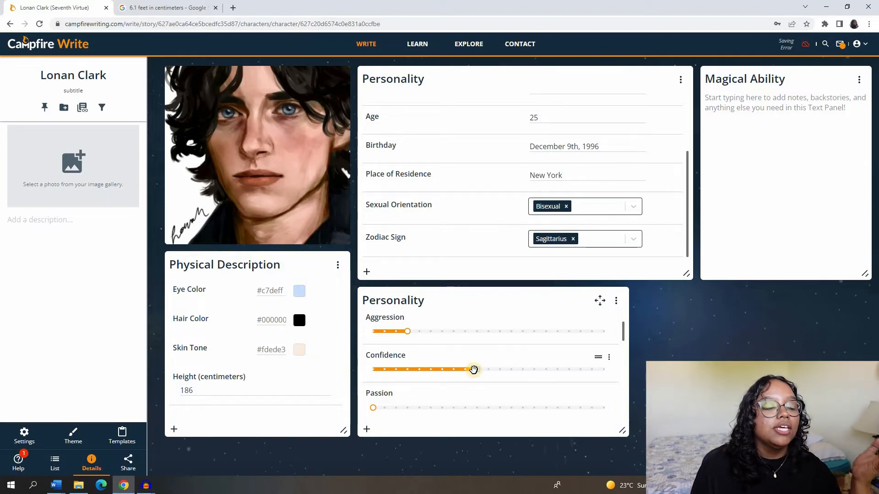
{"action": "scroll", "coordinate": [448, 380], "scroll_direction": "down", "scroll_amount": 1}
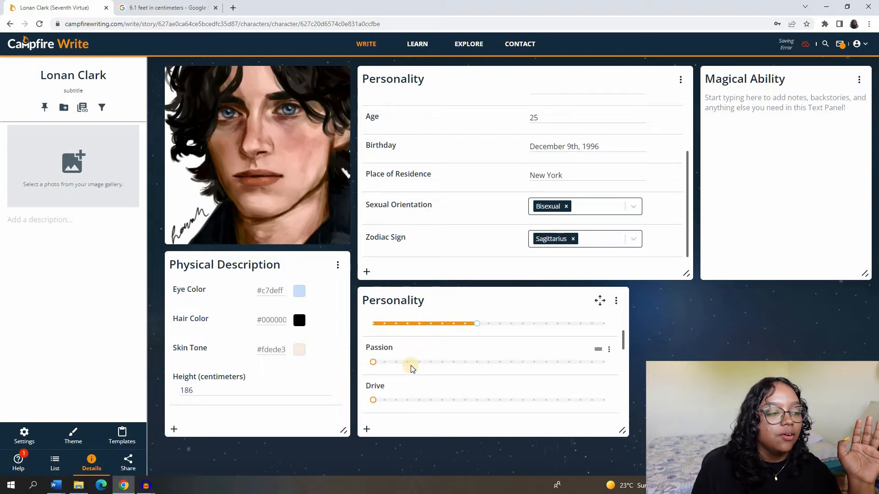
Set the Passion slider to about 30% of its range and the Drive slider near the high end.
{"action": "left_click", "coordinate": [442, 362]}
{"action": "scroll", "coordinate": [522, 371], "scroll_direction": "down", "scroll_amount": 1}
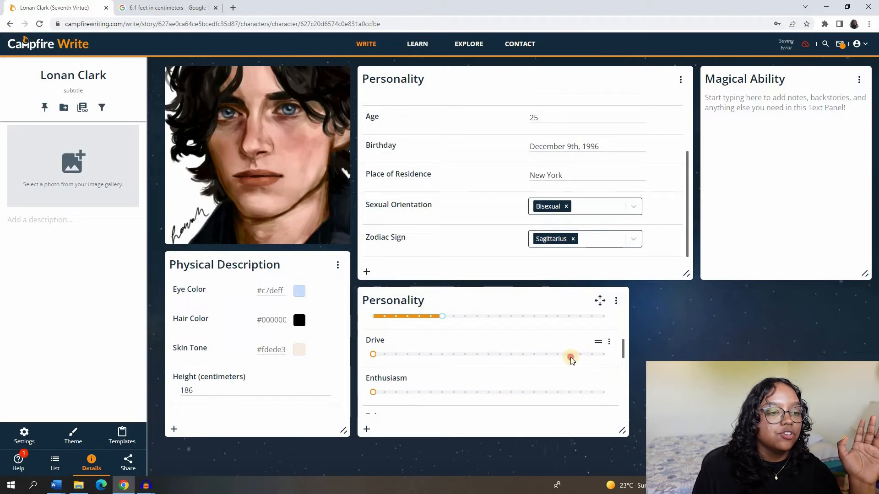
{"action": "left_click_drag", "start_coordinate": [581, 353], "coordinate": [566, 378]}
{"action": "scroll", "coordinate": [417, 360], "scroll_direction": "down", "scroll_amount": 1}
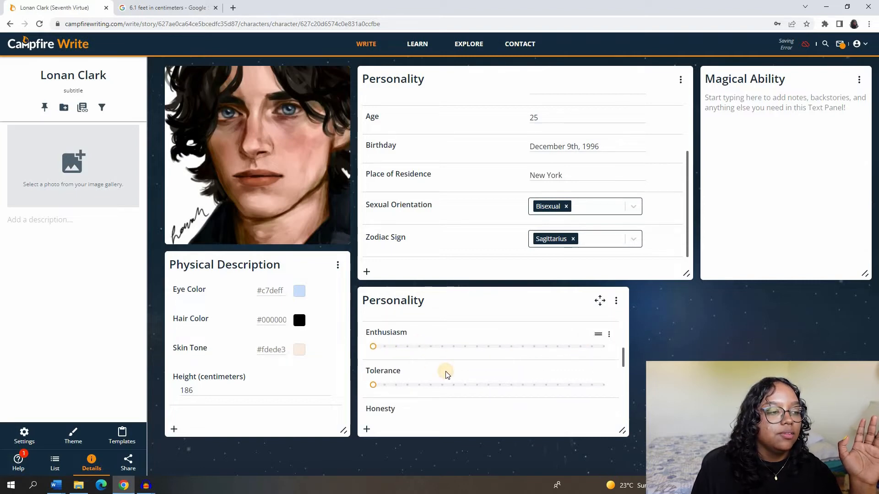
Set the Tolerance slider to about 65% and the Honesty slider to about 30% of their ranges.
{"action": "scroll", "coordinate": [458, 351], "scroll_direction": "down", "scroll_amount": 1}
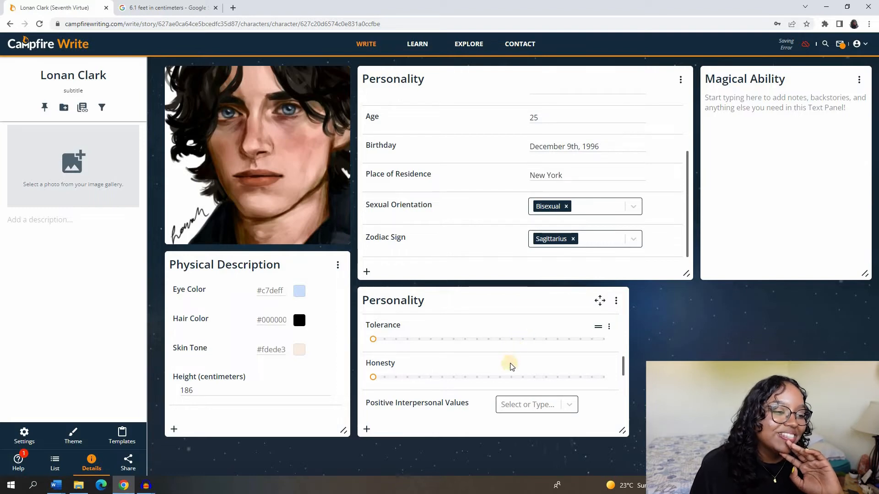
{"action": "left_click", "coordinate": [522, 340]}
{"action": "scroll", "coordinate": [446, 347], "scroll_direction": "down", "scroll_amount": 1}
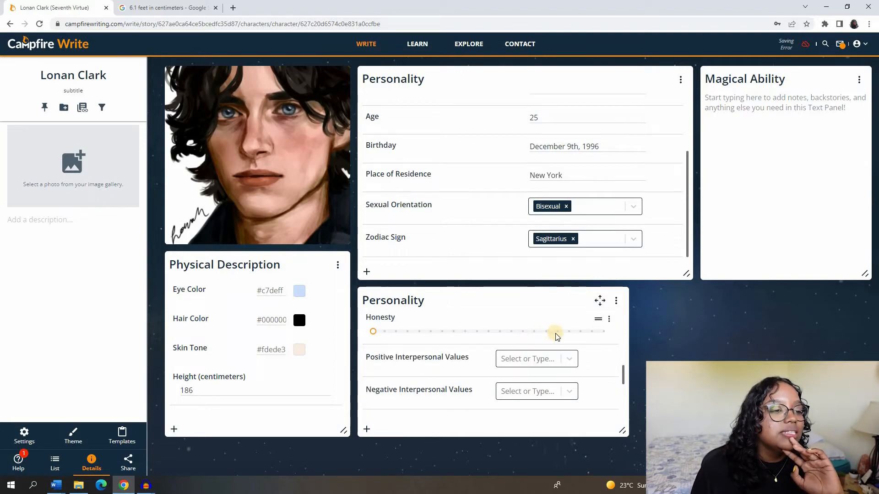
{"action": "left_click", "coordinate": [441, 331]}
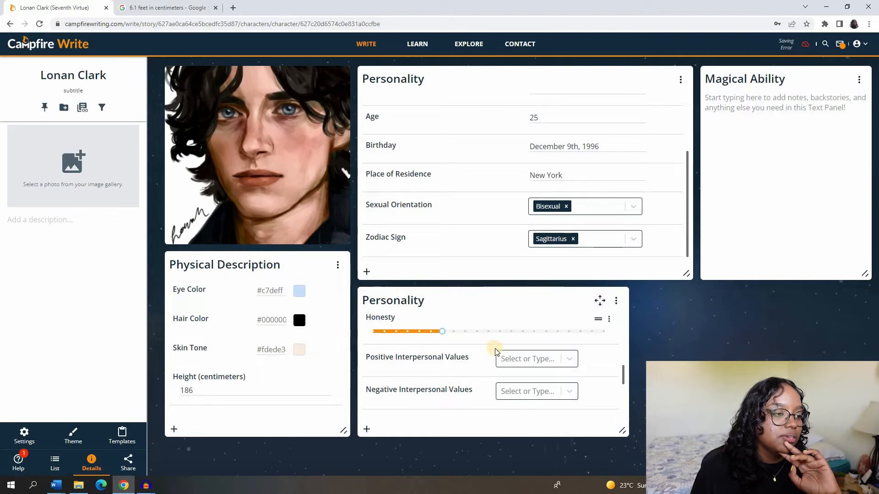
Choose Integrity, Loyalty and Sincerity as Positive Interpersonal Values in the lower Personality panel.
{"action": "scroll", "coordinate": [503, 344], "scroll_direction": "down", "scroll_amount": 1}
{"action": "scroll", "coordinate": [505, 345], "scroll_direction": "down", "scroll_amount": 1}
{"action": "scroll", "coordinate": [530, 355], "scroll_direction": "up", "scroll_amount": 1}
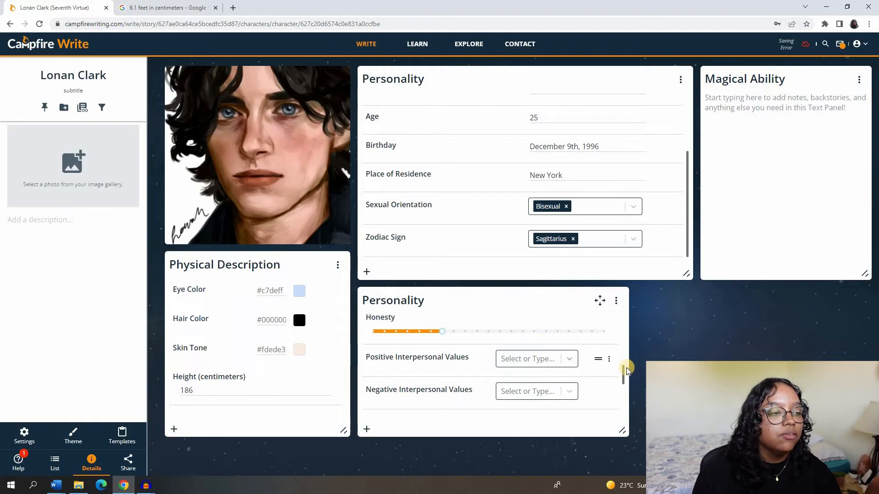
{"action": "scroll", "coordinate": [563, 380], "scroll_direction": "down", "scroll_amount": 2}
{"action": "scroll", "coordinate": [581, 355], "scroll_direction": "up", "scroll_amount": 1}
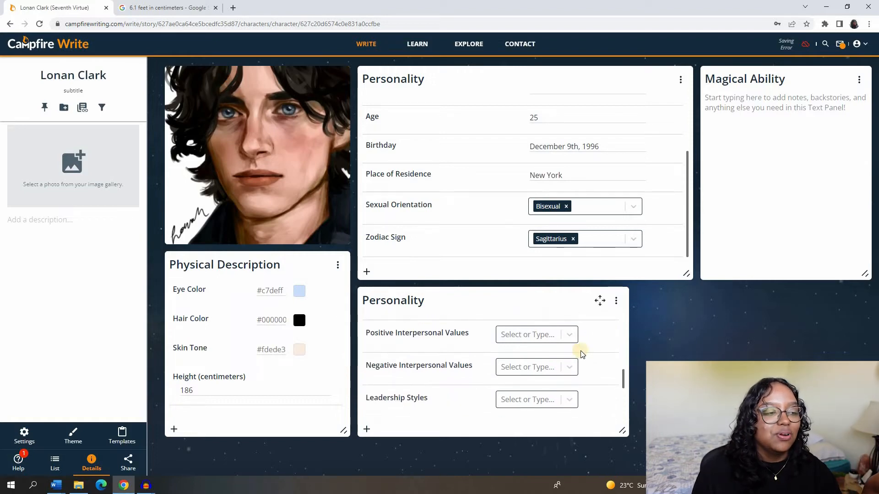
{"action": "left_click", "coordinate": [568, 335]}
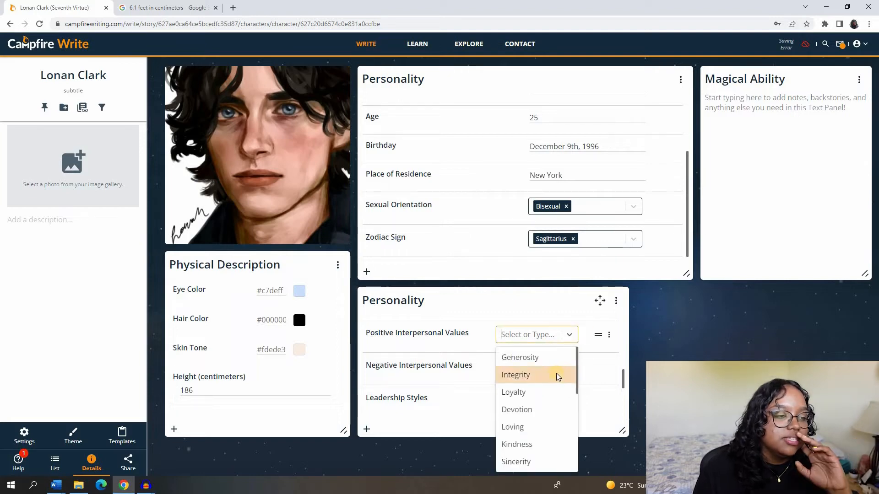
{"action": "left_click", "coordinate": [556, 375]}
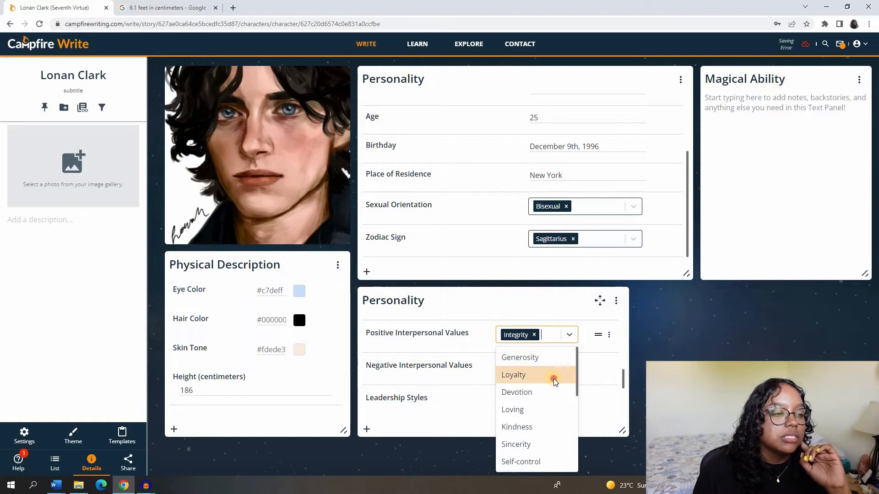
{"action": "left_click", "coordinate": [554, 378]}
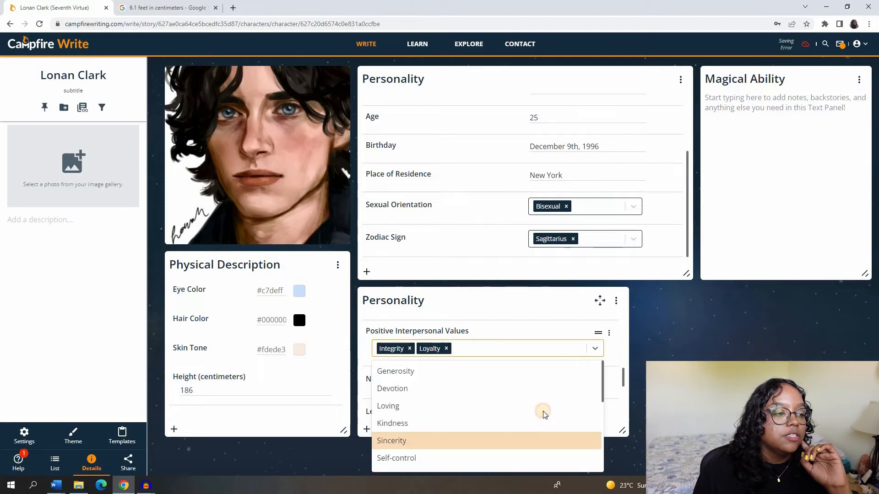
{"action": "left_click", "coordinate": [530, 435]}
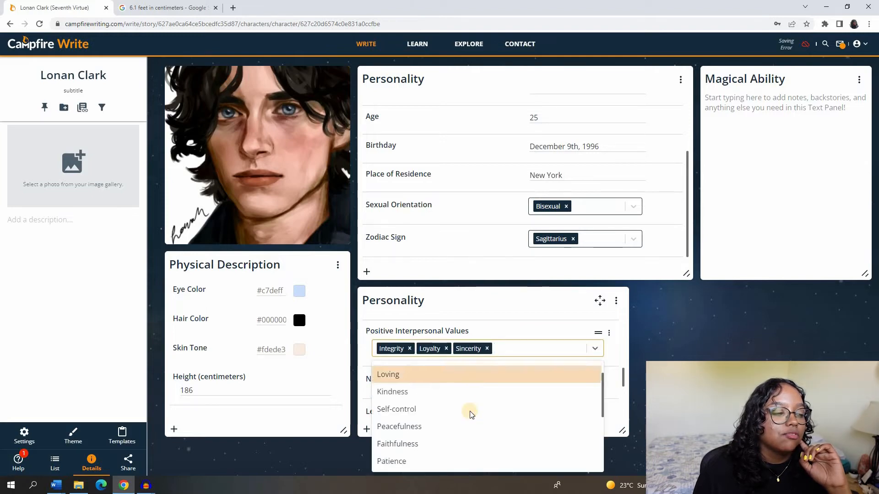
Add Determination, Fairness and Persistence to the Positive Interpersonal Values.
{"action": "scroll", "coordinate": [470, 410], "scroll_direction": "down", "scroll_amount": 4}
{"action": "left_click", "coordinate": [503, 374]}
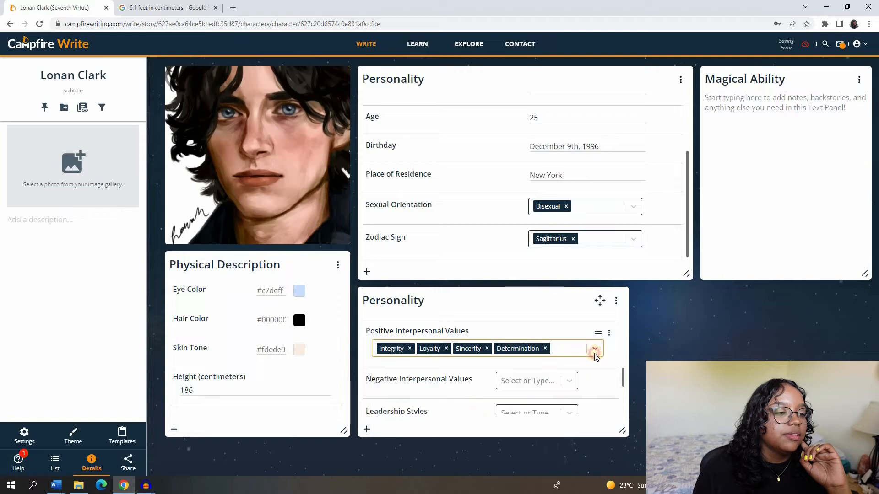
{"action": "scroll", "coordinate": [463, 407], "scroll_direction": "down", "scroll_amount": 4}
{"action": "left_click", "coordinate": [592, 353]}
{"action": "left_click", "coordinate": [493, 428]}
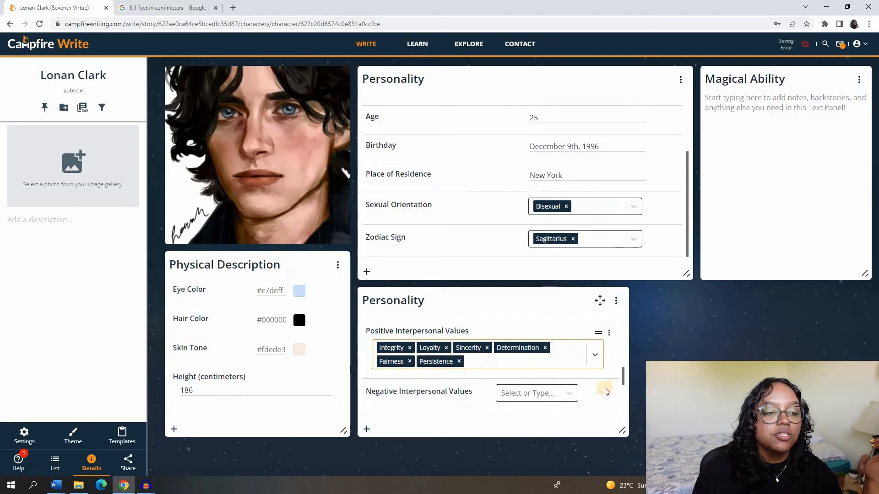
{"action": "left_click", "coordinate": [606, 377]}
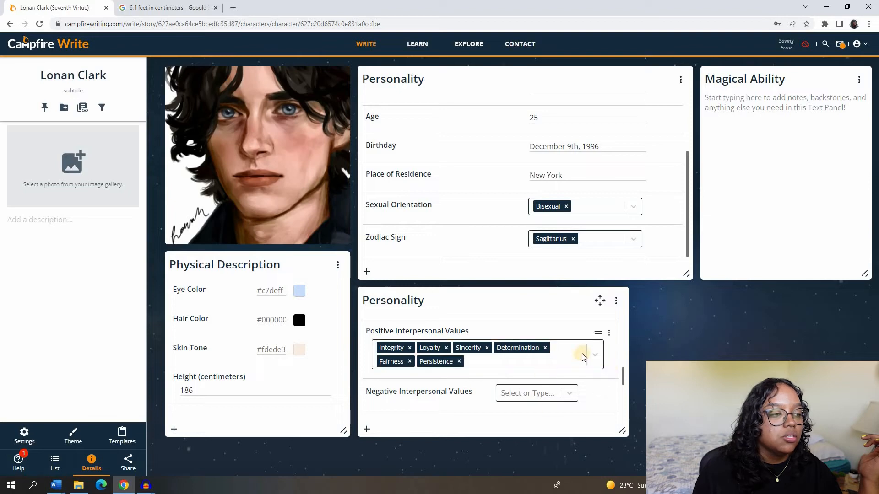
Choose Dishonesty, Unkindness and Pessimism as Negative Interpersonal Values.
{"action": "scroll", "coordinate": [580, 356], "scroll_direction": "down", "scroll_amount": 1}
{"action": "left_click", "coordinate": [568, 352]}
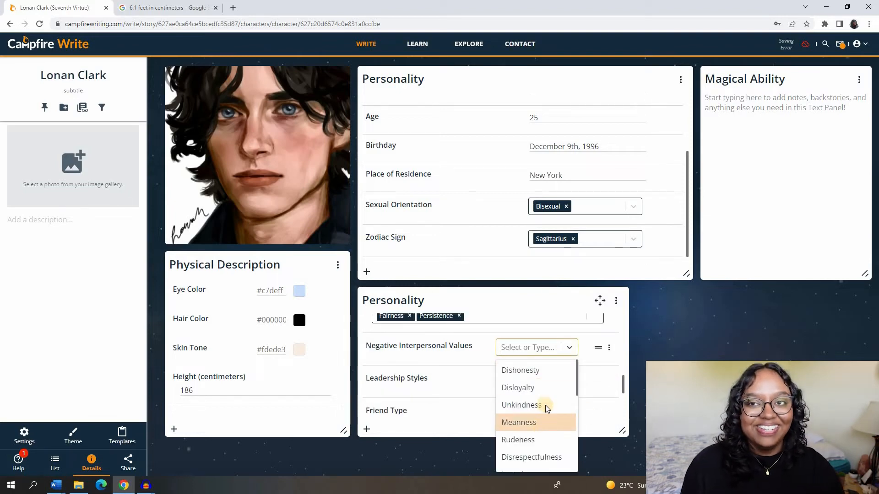
{"action": "left_click", "coordinate": [573, 370]}
{"action": "left_click", "coordinate": [569, 348]}
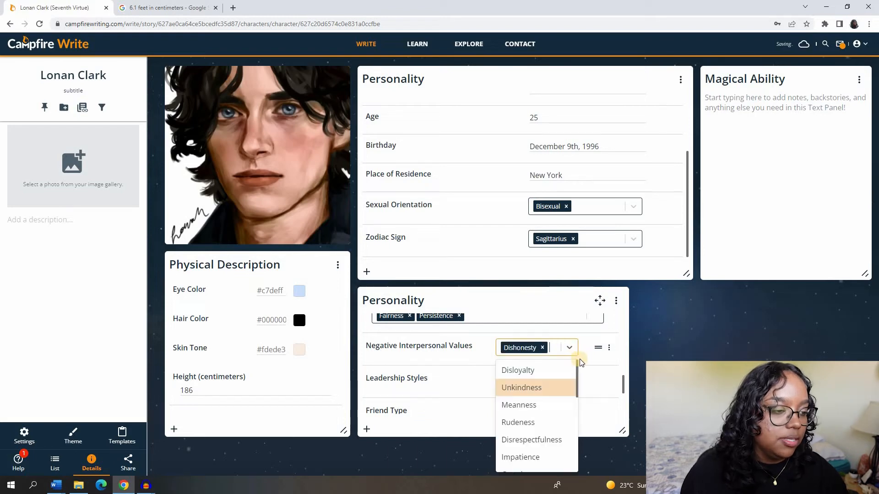
{"action": "left_click", "coordinate": [600, 361]}
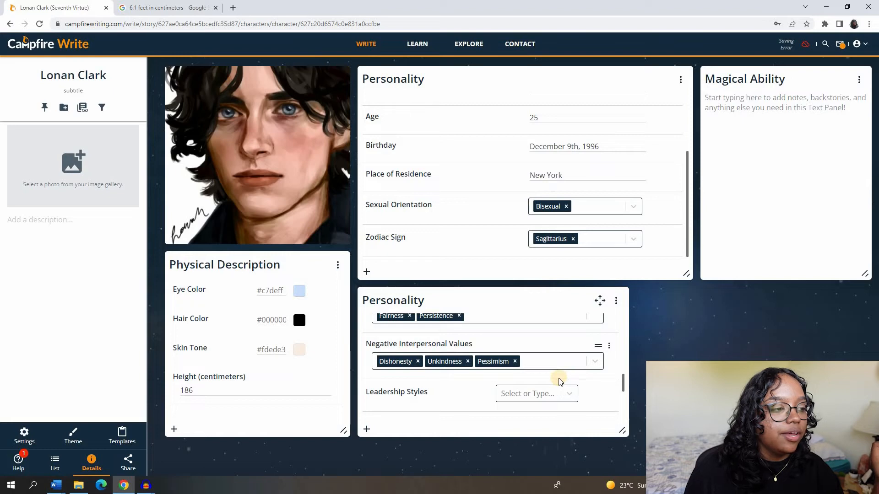
{"action": "scroll", "coordinate": [560, 381], "scroll_direction": "down", "scroll_amount": 2}
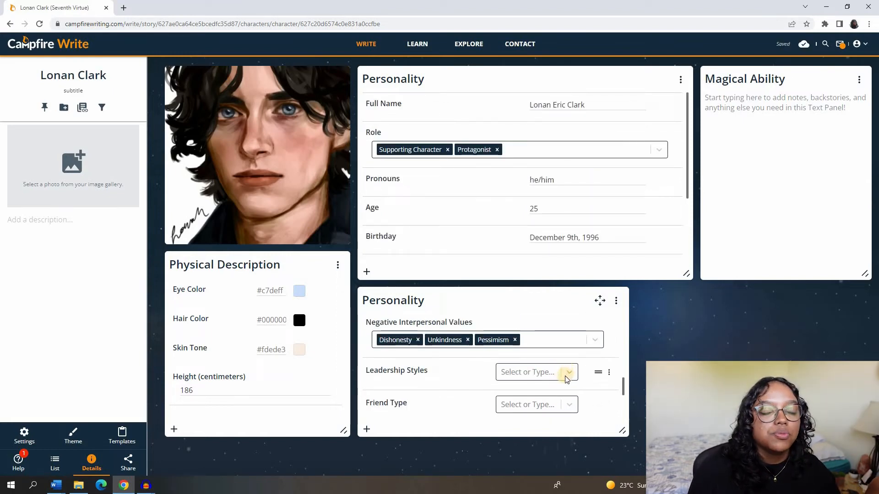
{"action": "left_click", "coordinate": [364, 430]}
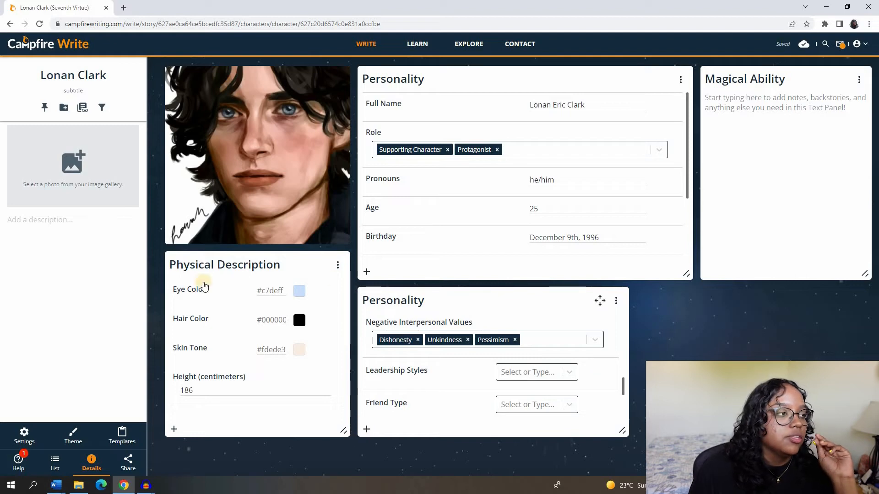
{"action": "left_click", "coordinate": [797, 74]}
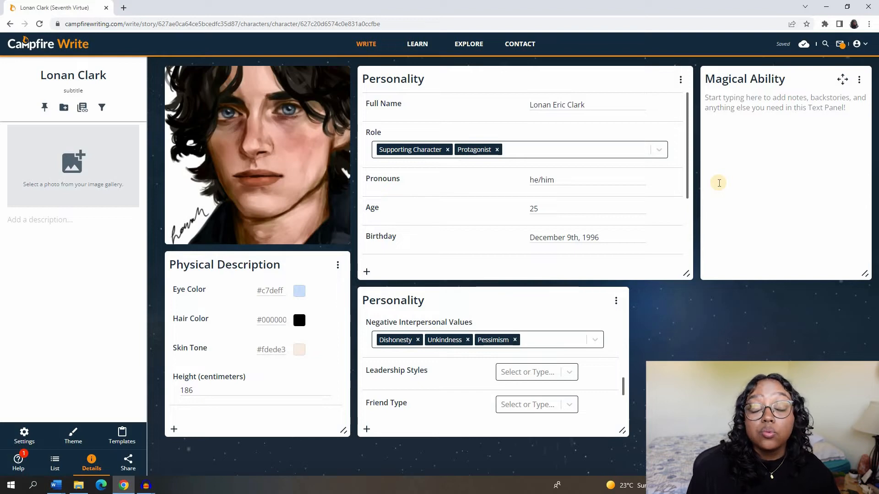
Look through the available Leadership Styles and choose Decisiveness.
{"action": "left_click", "coordinate": [566, 373]}
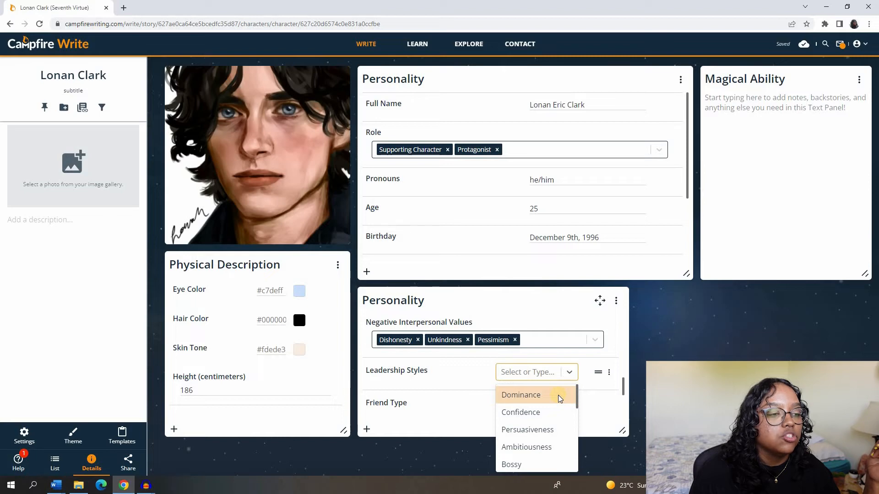
{"action": "scroll", "coordinate": [558, 395], "scroll_direction": "down", "scroll_amount": 2}
{"action": "scroll", "coordinate": [558, 394], "scroll_direction": "up", "scroll_amount": 2}
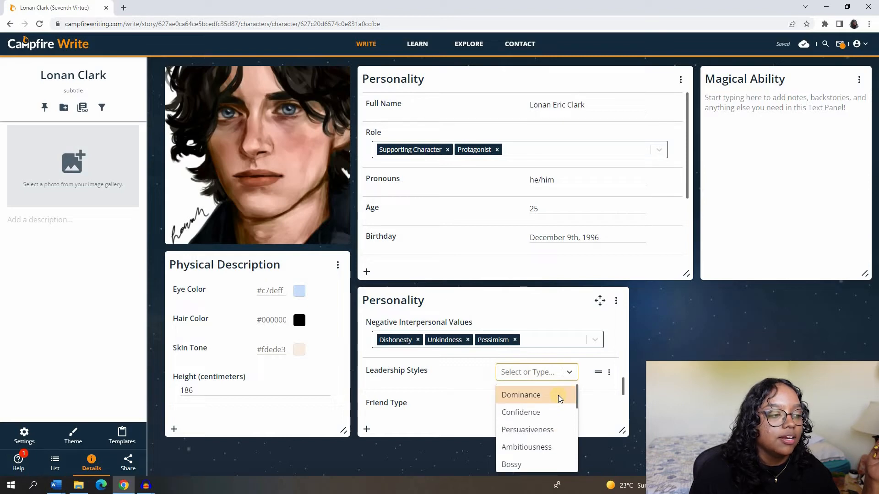
{"action": "scroll", "coordinate": [558, 414], "scroll_direction": "down", "scroll_amount": 2}
{"action": "scroll", "coordinate": [556, 421], "scroll_direction": "down", "scroll_amount": 5}
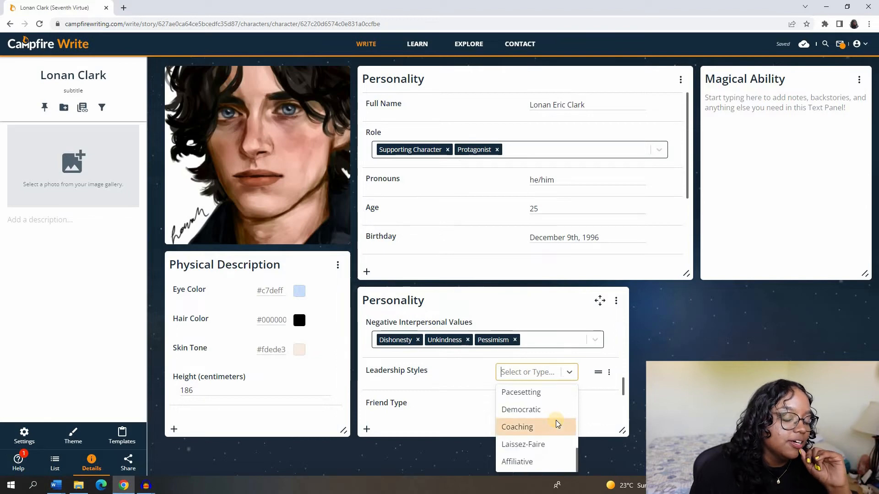
{"action": "scroll", "coordinate": [555, 420], "scroll_direction": "up", "scroll_amount": 3}
{"action": "scroll", "coordinate": [556, 420], "scroll_direction": "up", "scroll_amount": 2}
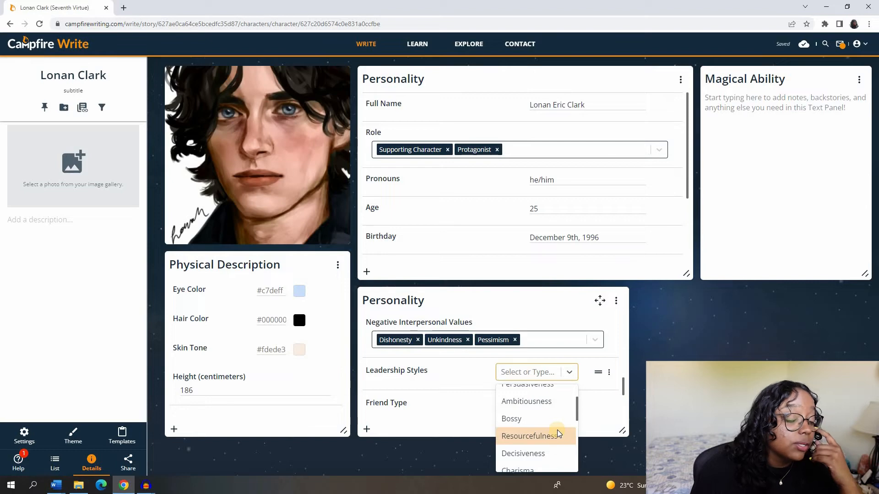
{"action": "scroll", "coordinate": [556, 430], "scroll_direction": "down", "scroll_amount": 2}
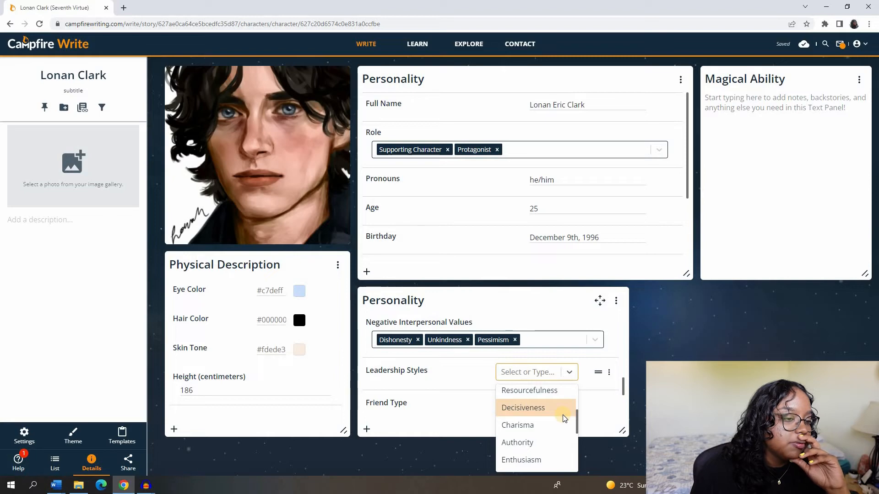
{"action": "left_click", "coordinate": [562, 415]}
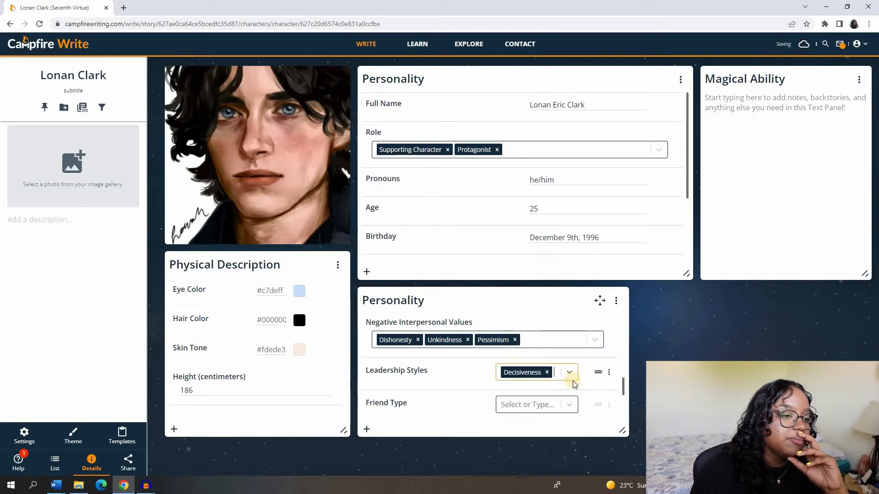
Add Resourcefulness to the Leadership Styles and check the remaining options without choosing another.
{"action": "scroll", "coordinate": [570, 343], "scroll_direction": "down", "scroll_amount": 1}
{"action": "left_click", "coordinate": [569, 332]}
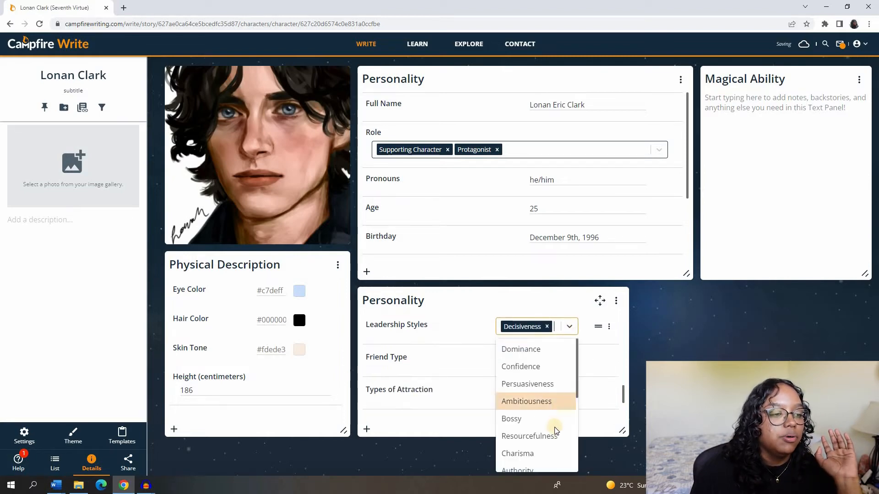
{"action": "scroll", "coordinate": [563, 412], "scroll_direction": "down", "scroll_amount": 2}
{"action": "left_click", "coordinate": [529, 344]}
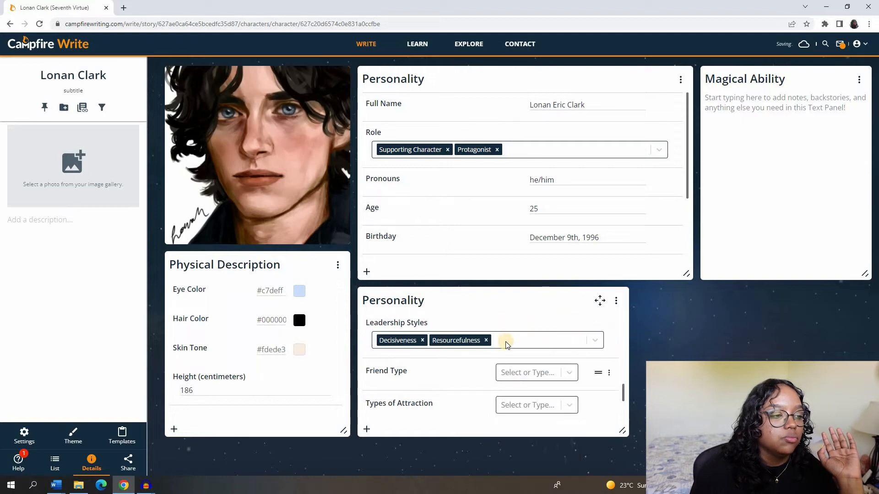
{"action": "scroll", "coordinate": [581, 384], "scroll_direction": "up", "scroll_amount": 1}
{"action": "left_click", "coordinate": [581, 385]}
{"action": "scroll", "coordinate": [504, 435], "scroll_direction": "down", "scroll_amount": 2}
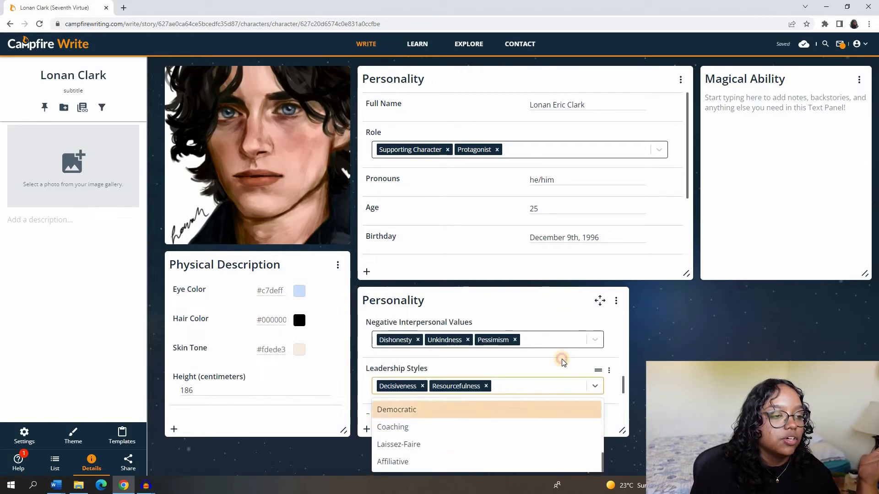
{"action": "left_click", "coordinate": [554, 370]}
Set the Friend Type to Loyal and choose Sexual under Types of Attraction.
{"action": "scroll", "coordinate": [554, 362], "scroll_direction": "down", "scroll_amount": 1}
{"action": "left_click", "coordinate": [567, 373]}
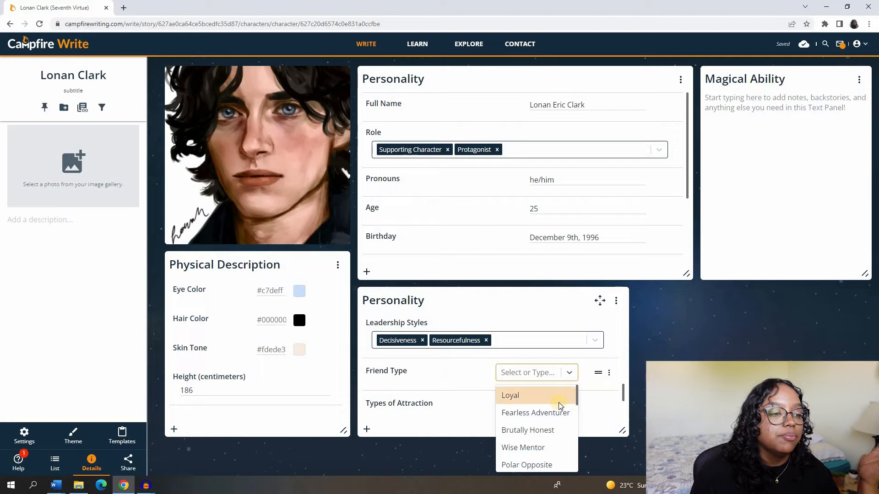
{"action": "left_click", "coordinate": [560, 395]}
{"action": "left_click", "coordinate": [560, 348]}
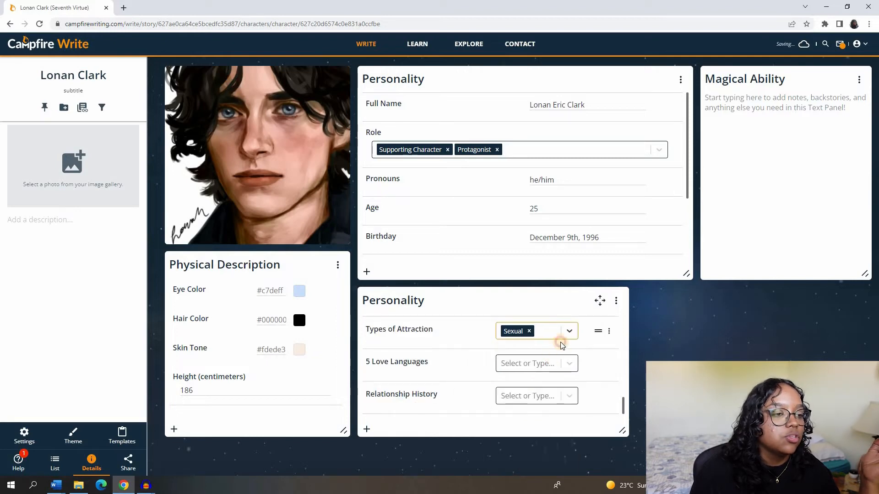
Add Romantic, Physical, Emotional, Aesthetic and Intellectual to the character's Types of Attraction.
{"action": "left_click", "coordinate": [567, 334]}
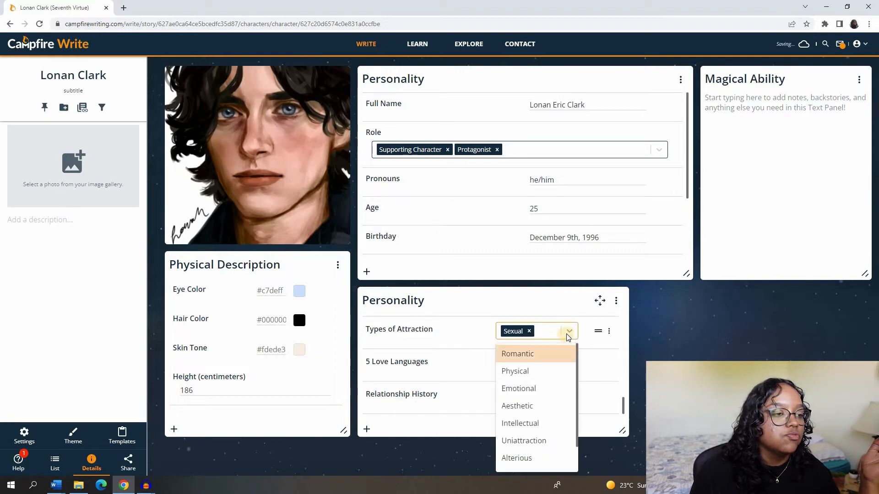
{"action": "left_click", "coordinate": [567, 353]}
{"action": "left_click", "coordinate": [599, 347]}
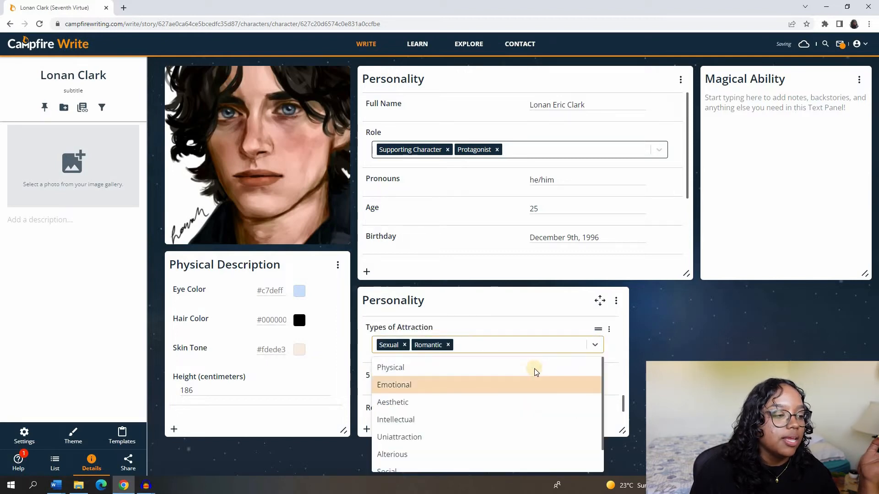
{"action": "left_click", "coordinate": [534, 369]}
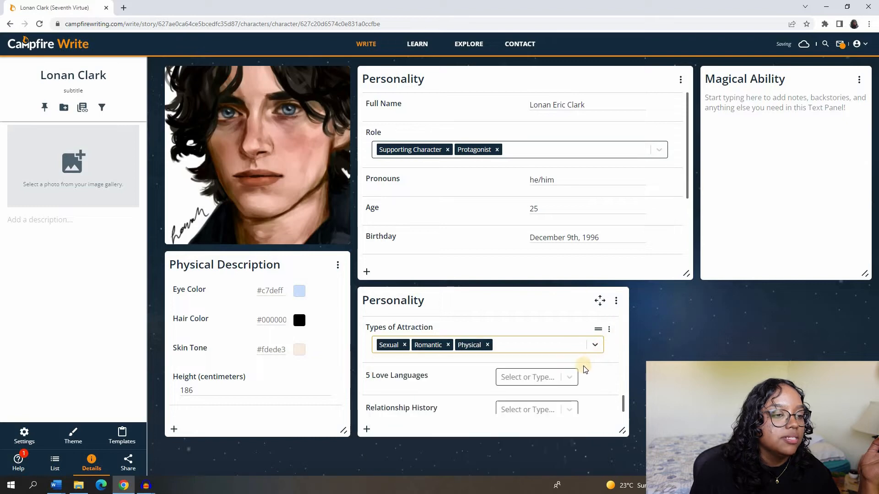
{"action": "left_click", "coordinate": [603, 343]}
{"action": "left_click", "coordinate": [557, 369]}
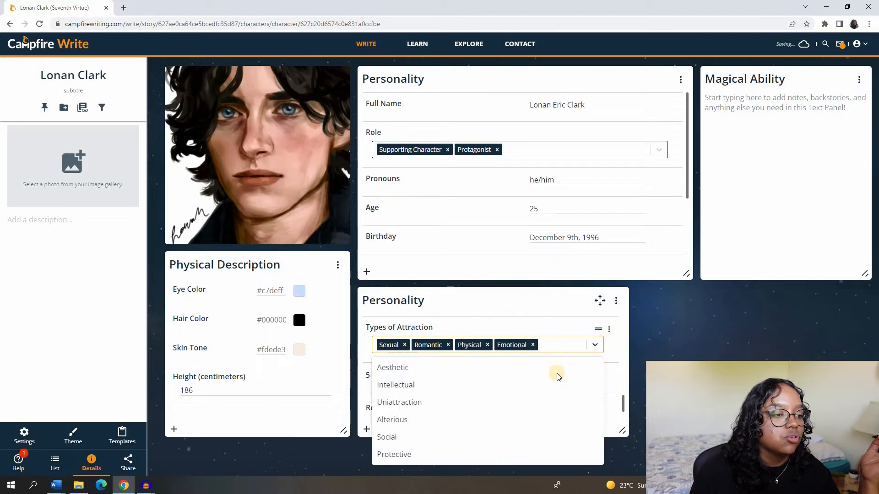
{"action": "left_click", "coordinate": [546, 370]}
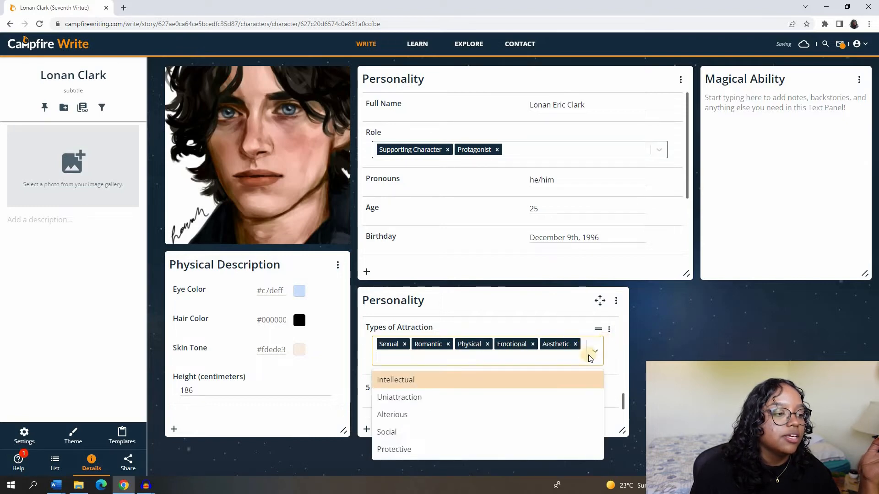
{"action": "left_click", "coordinate": [549, 379]}
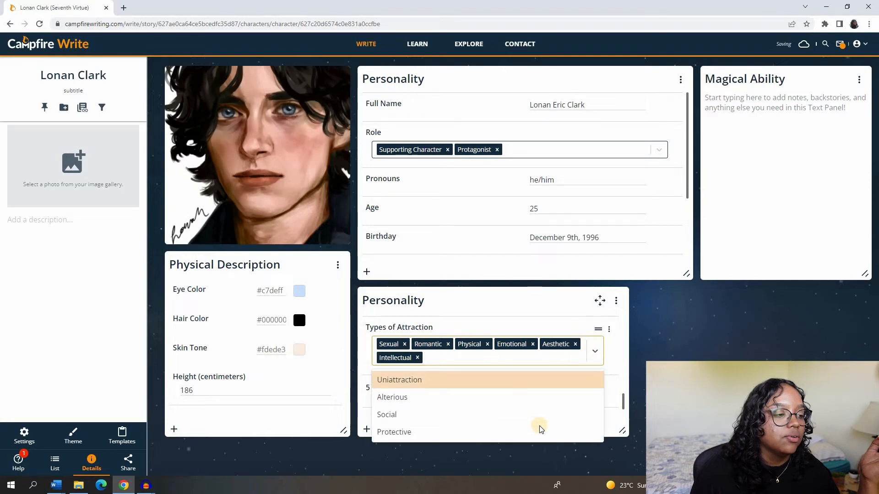
{"action": "left_click", "coordinate": [512, 334]}
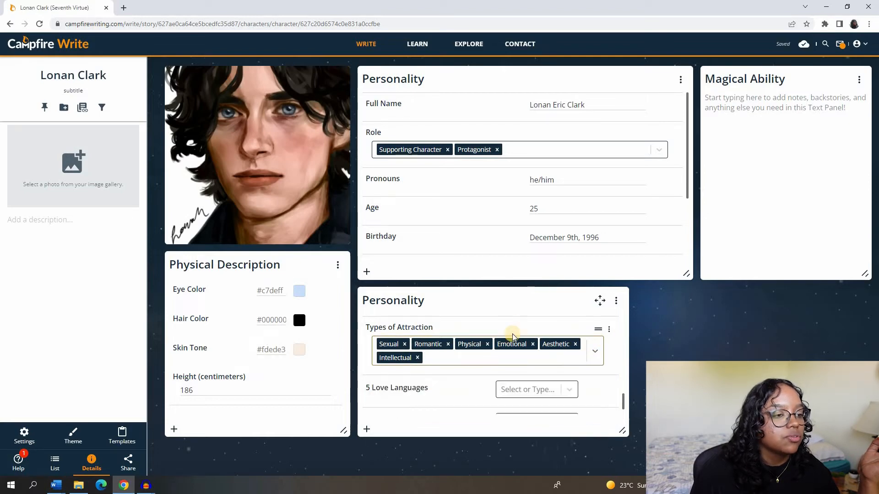
Choose Words of Affirmation, Quality Time and Physical Touch under 5 Love Languages.
{"action": "scroll", "coordinate": [535, 366], "scroll_direction": "down", "scroll_amount": 1}
{"action": "left_click", "coordinate": [566, 364]}
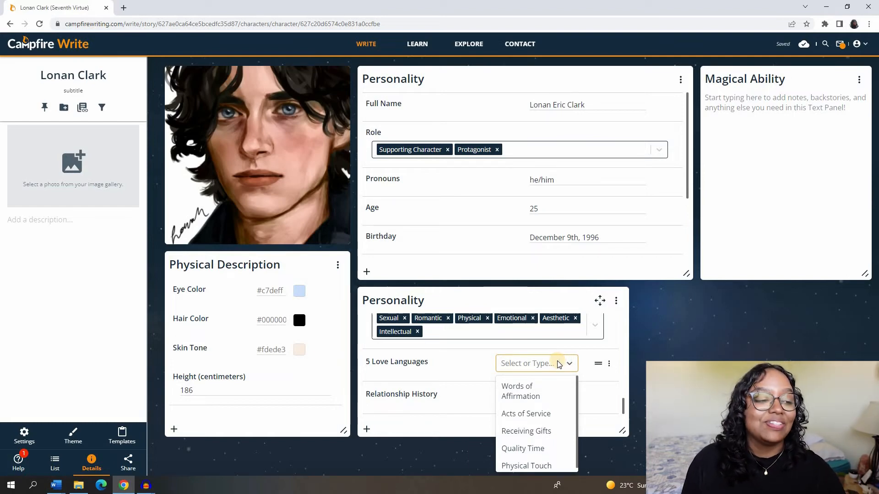
{"action": "left_click", "coordinate": [594, 373]}
{"action": "left_click", "coordinate": [563, 386]}
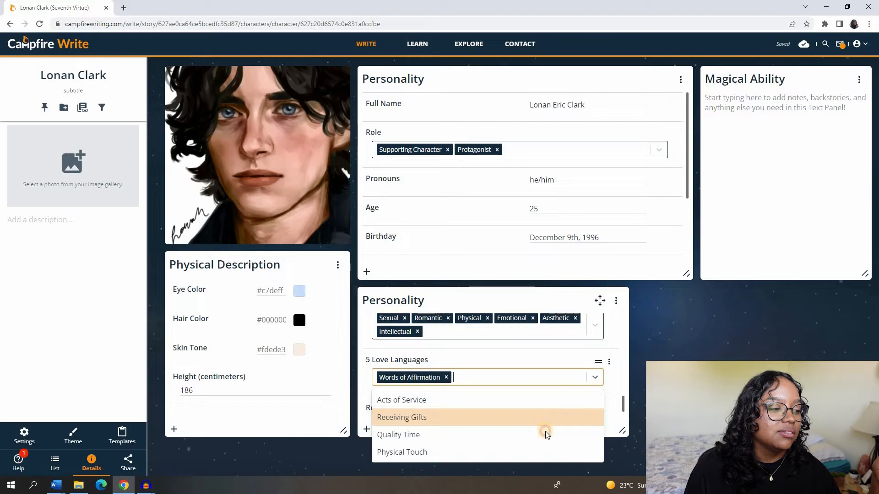
{"action": "left_click", "coordinate": [545, 433]}
{"action": "left_click", "coordinate": [589, 377]}
{"action": "left_click", "coordinate": [552, 433]}
{"action": "left_click", "coordinate": [558, 355]}
Choose Tumultuous and Warming as the character's Relationship History.
{"action": "scroll", "coordinate": [574, 379], "scroll_direction": "down", "scroll_amount": 1}
{"action": "left_click", "coordinate": [572, 395]}
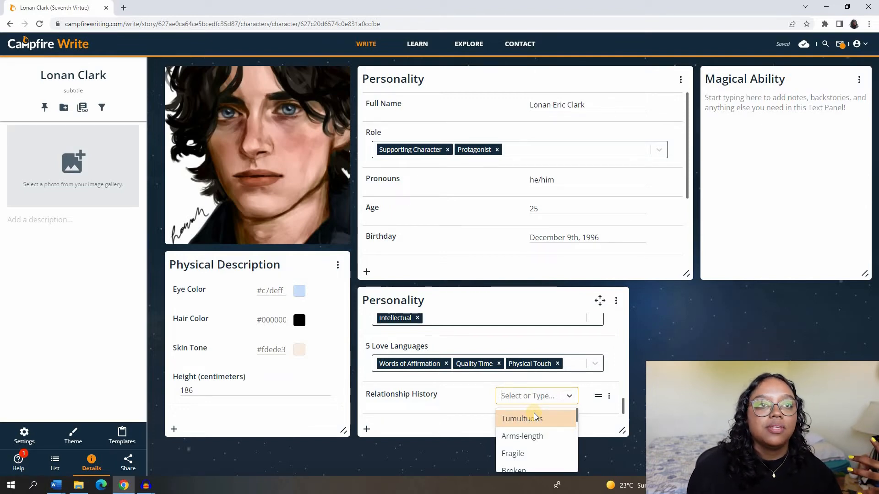
{"action": "left_click", "coordinate": [533, 418]}
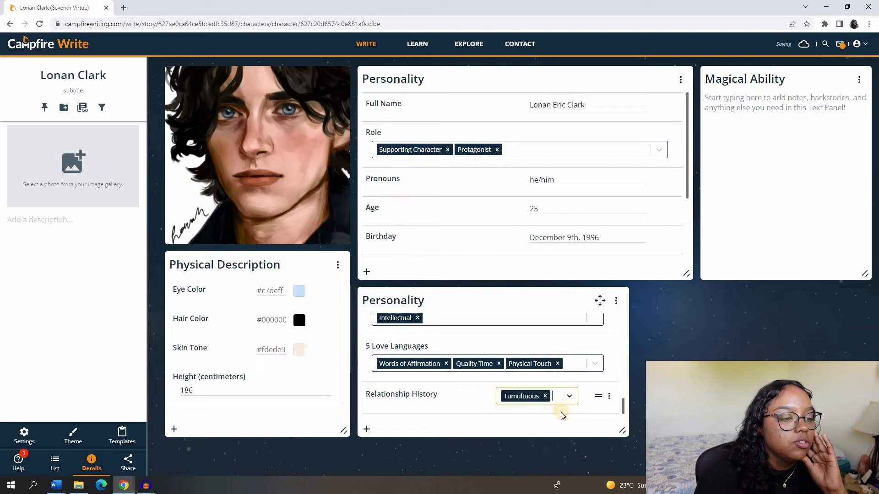
{"action": "scroll", "coordinate": [547, 453], "scroll_direction": "down", "scroll_amount": 5}
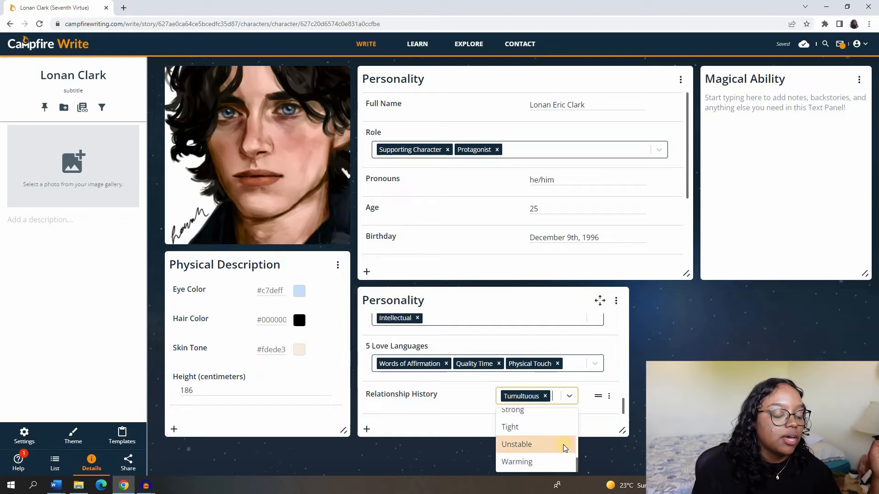
{"action": "left_click", "coordinate": [526, 457]}
Add Unstable and Rocky to the character's Relationship History.
{"action": "left_click", "coordinate": [595, 395]}
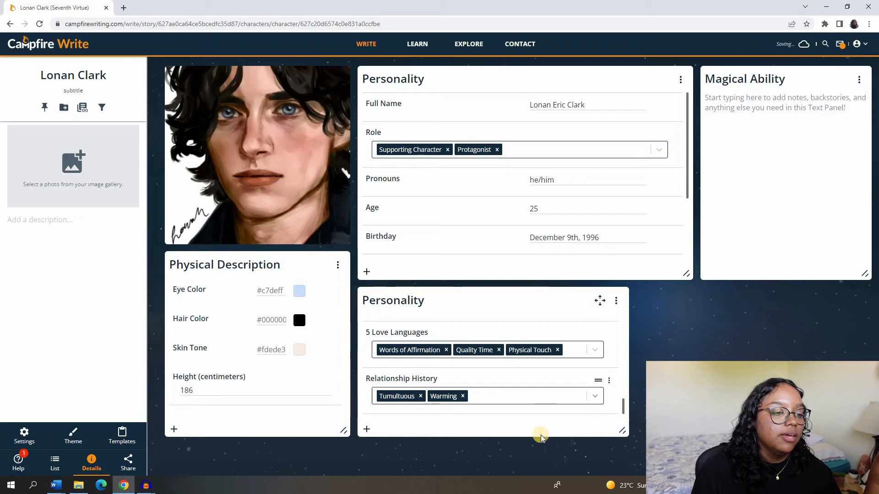
{"action": "scroll", "coordinate": [539, 440], "scroll_direction": "down", "scroll_amount": 5}
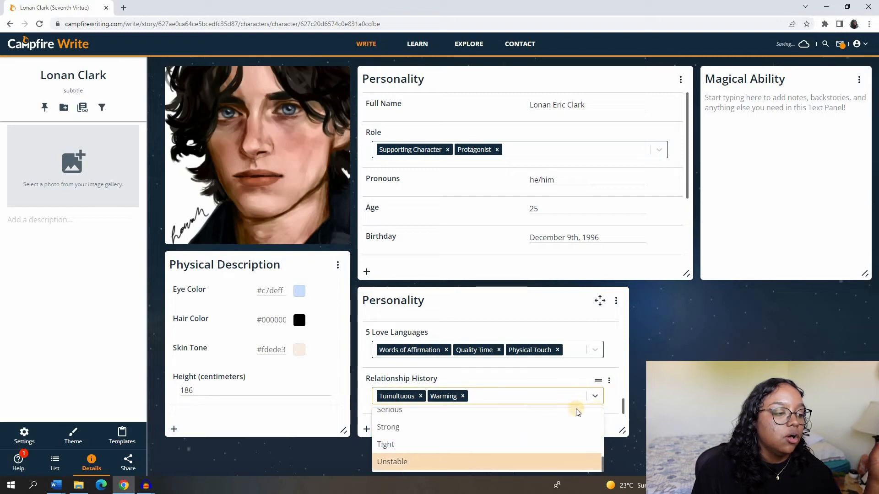
{"action": "key", "text": "Return"}
{"action": "left_click", "coordinate": [581, 397]}
{"action": "scroll", "coordinate": [551, 444], "scroll_direction": "down", "scroll_amount": 1}
{"action": "scroll", "coordinate": [549, 443], "scroll_direction": "down", "scroll_amount": 2}
{"action": "key", "text": "Return"}
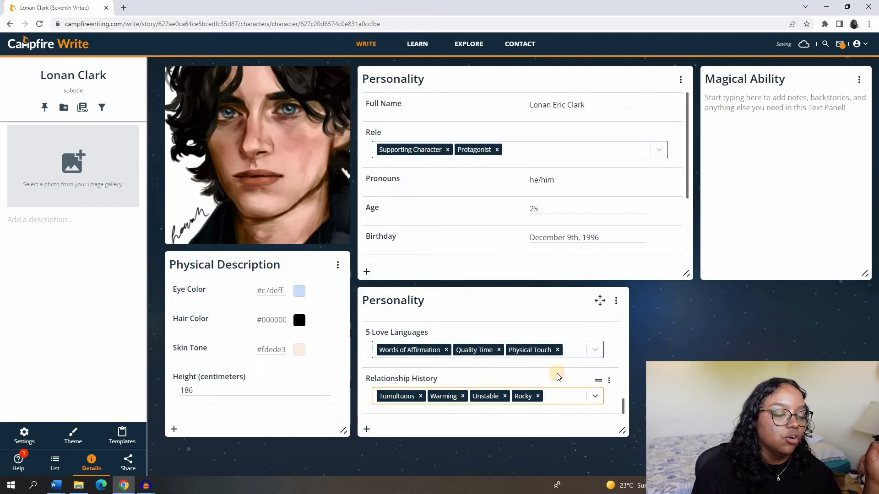
Review the sliders in the lower Personality panel and examine the Personality Traits categories offered among the character attributes.
{"action": "scroll", "coordinate": [593, 375], "scroll_direction": "up", "scroll_amount": 5}
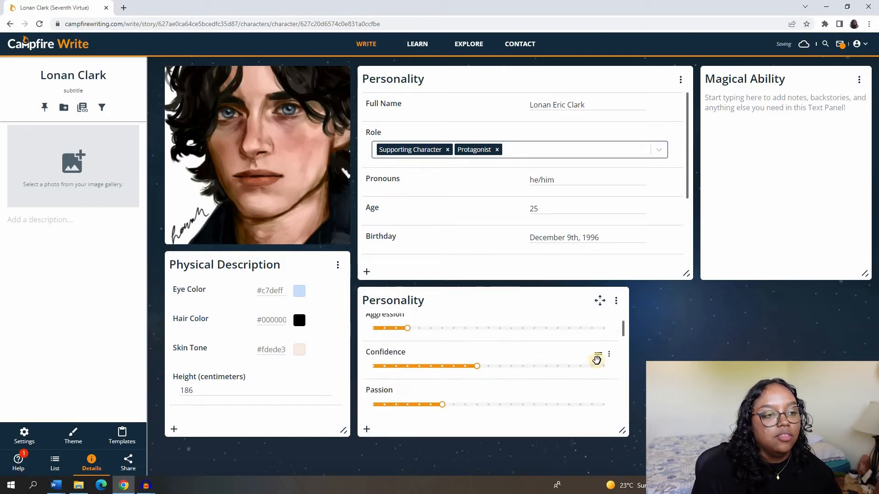
{"action": "scroll", "coordinate": [596, 360], "scroll_direction": "up", "scroll_amount": 1}
{"action": "scroll", "coordinate": [544, 359], "scroll_direction": "down", "scroll_amount": 3}
{"action": "scroll", "coordinate": [545, 359], "scroll_direction": "up", "scroll_amount": 3}
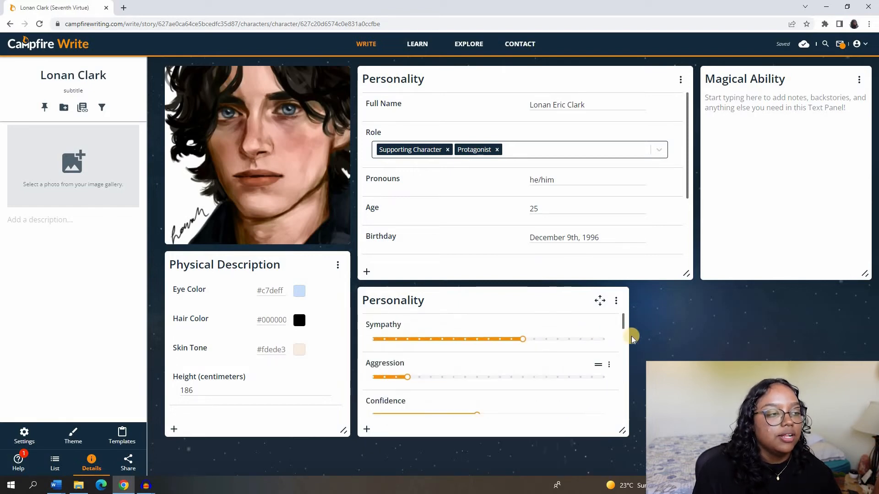
{"action": "scroll", "coordinate": [363, 425], "scroll_direction": "down", "scroll_amount": 3}
{"action": "left_click", "coordinate": [365, 428]}
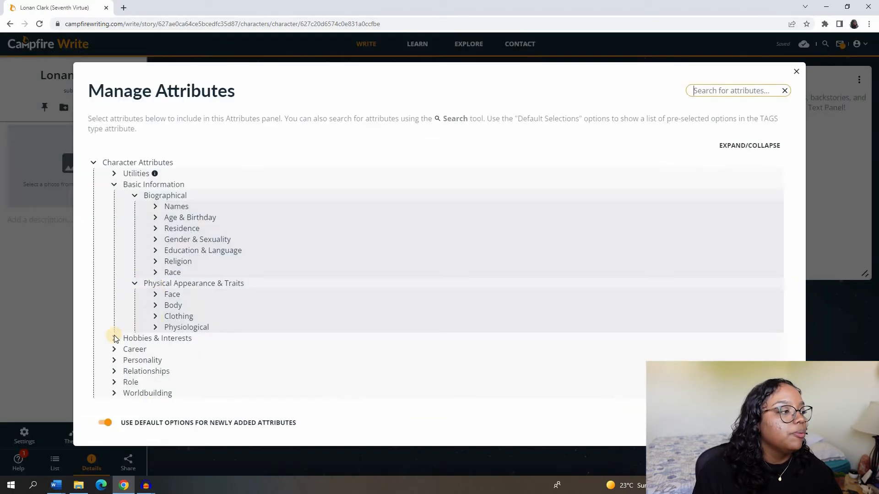
{"action": "left_click", "coordinate": [114, 360]}
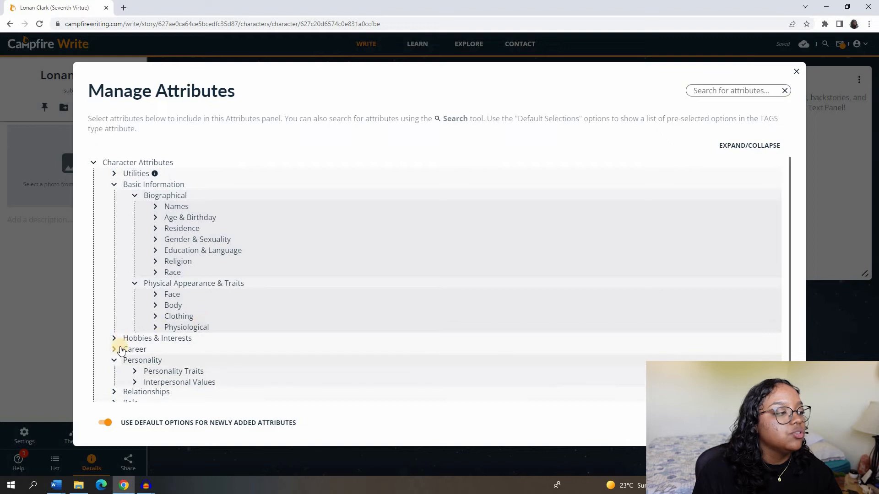
{"action": "left_click", "coordinate": [135, 371]}
{"action": "scroll", "coordinate": [239, 329], "scroll_direction": "down", "scroll_amount": 2}
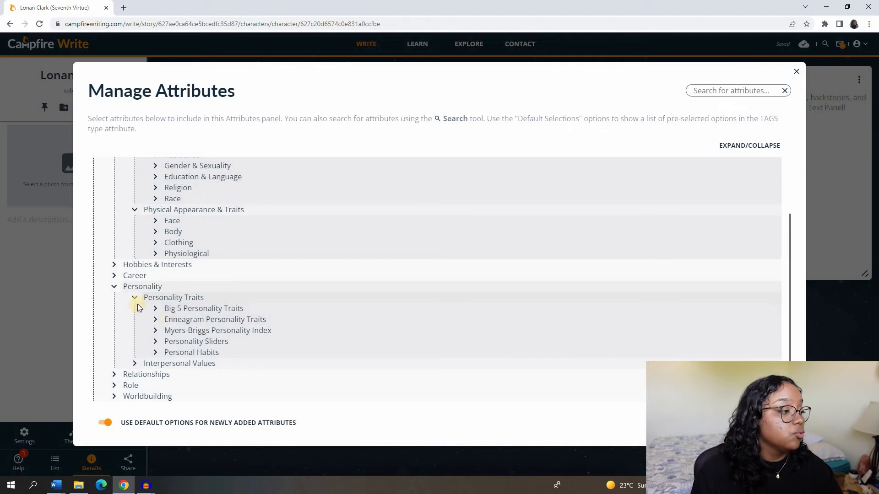
{"action": "left_click", "coordinate": [158, 310]}
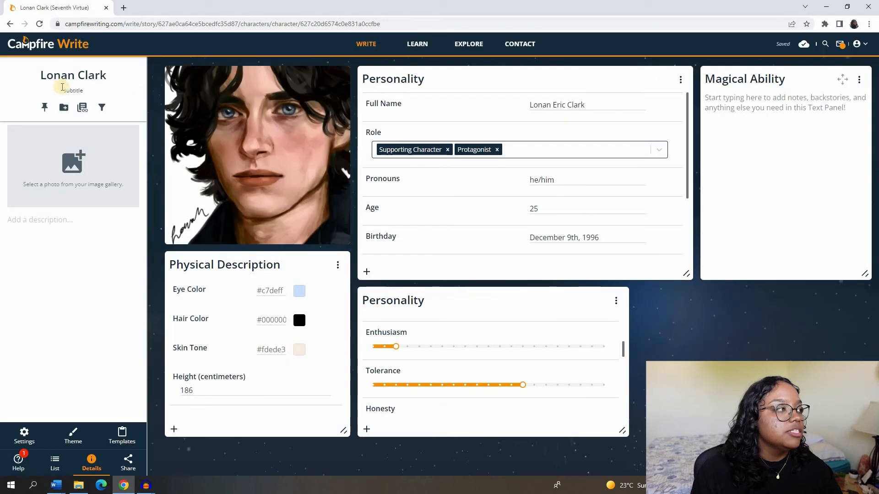
Set the character's subtitle to Protagonist/Supporting Character and use the portrait from the image gallery as the profile photo.
{"action": "left_click", "coordinate": [75, 84]}
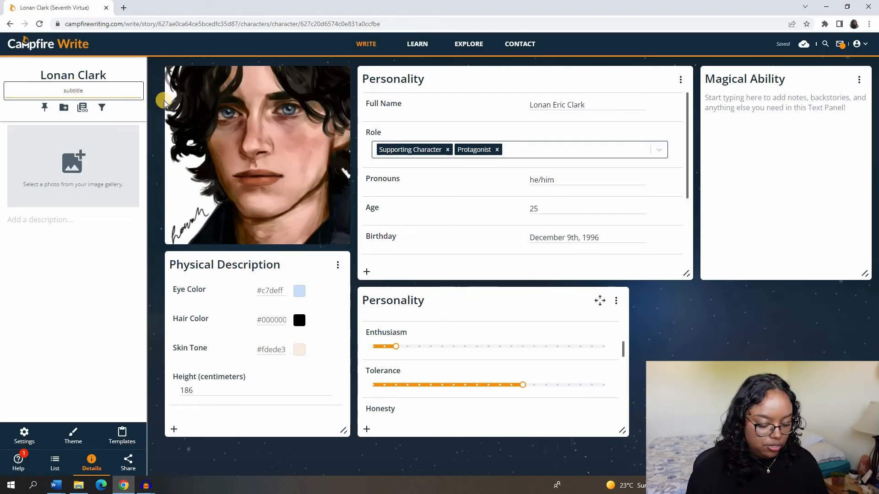
{"action": "key", "text": "BackSpace"}
{"action": "key", "text": "Delete"}
{"action": "key", "text": "Delete"}
{"action": "key", "text": "Delete"}
{"action": "key", "text": "Delete"}
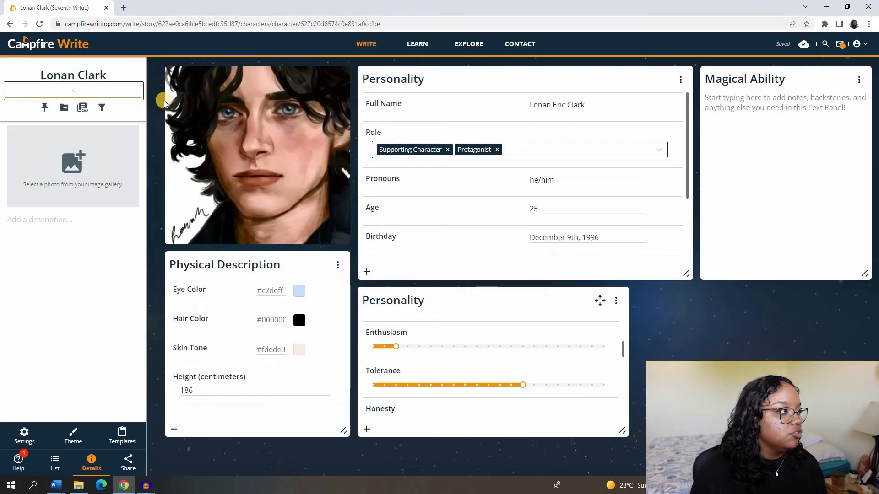
{"action": "type", "text": "Protagon"}
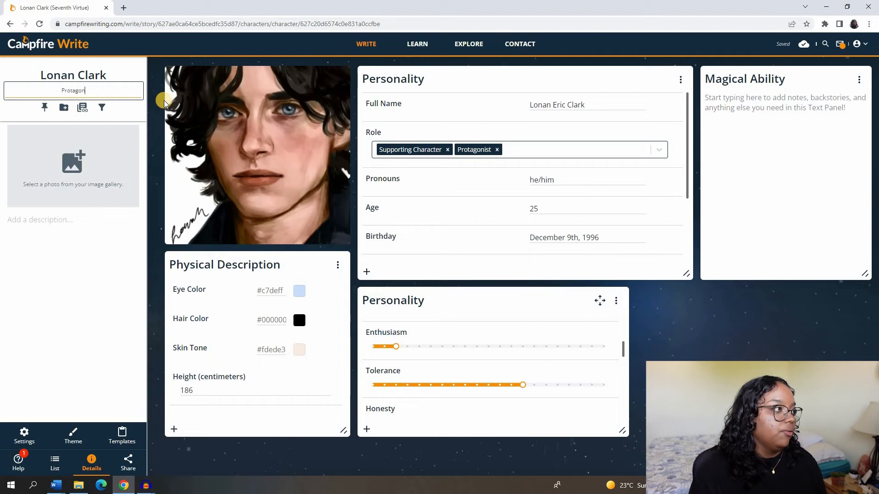
{"action": "type", "text": "ist/S"}
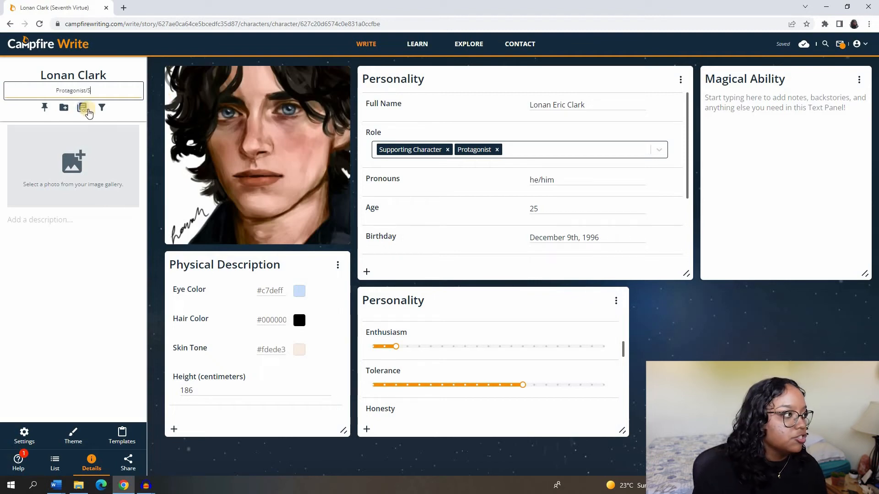
{"action": "type", "text": "upporting Cha"}
{"action": "type", "text": "racter"}
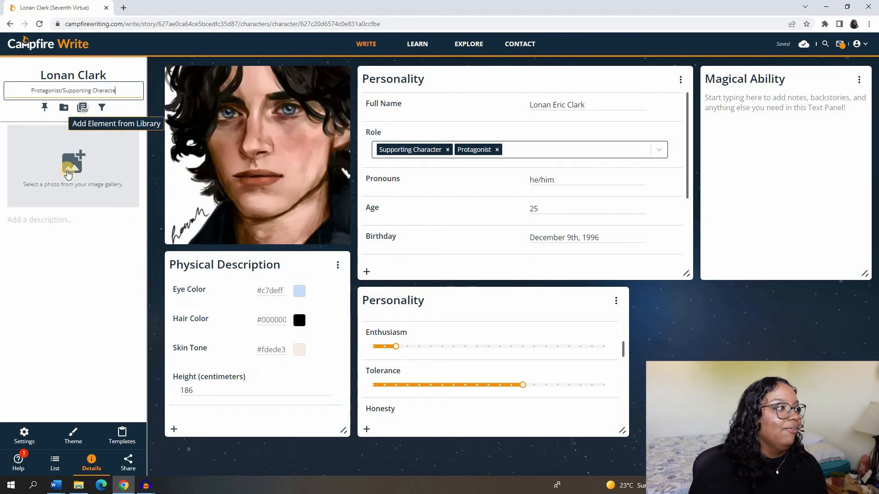
{"action": "left_click", "coordinate": [297, 133]}
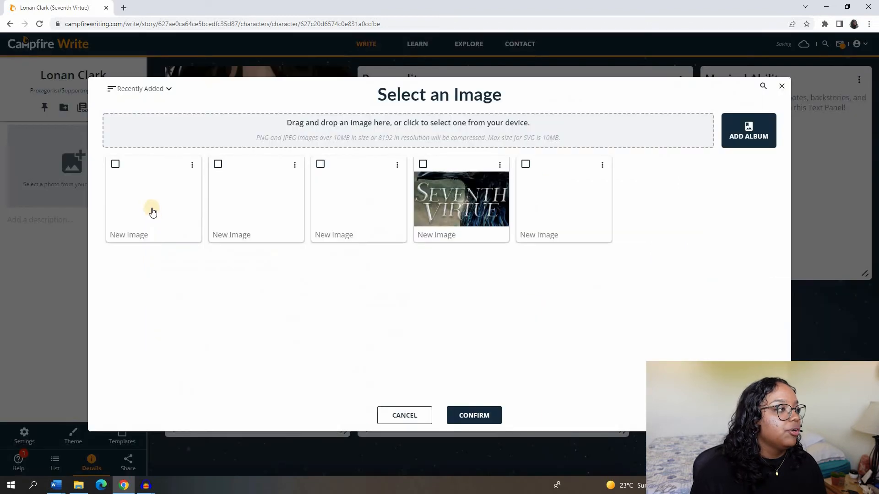
{"action": "left_click", "coordinate": [474, 415]}
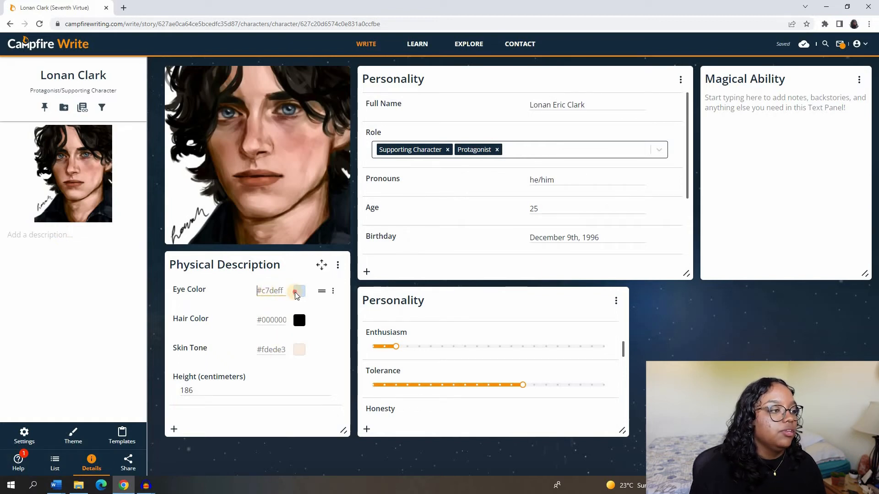
Fill in the Magical Ability notes with a bold "Seventh Roost" line above "General Theme: Mentalism", with the General Theme label in bold.
{"action": "left_click", "coordinate": [765, 98]}
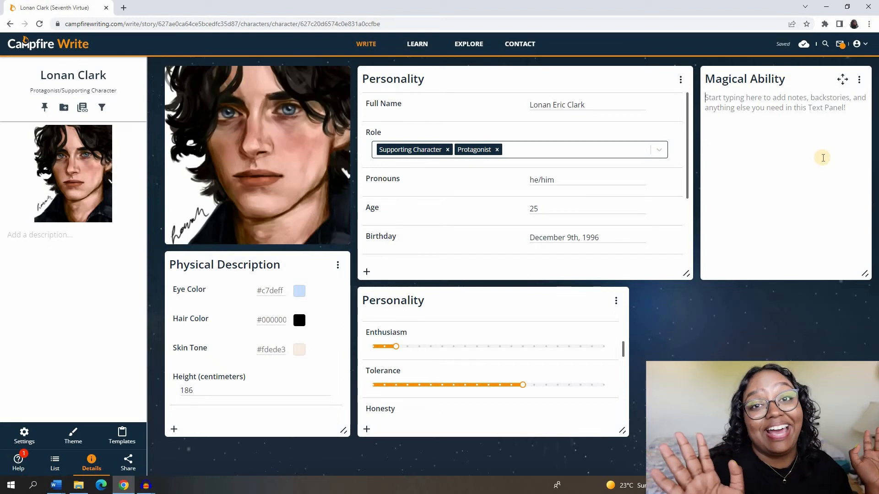
{"action": "type", "text": "General Theme"}
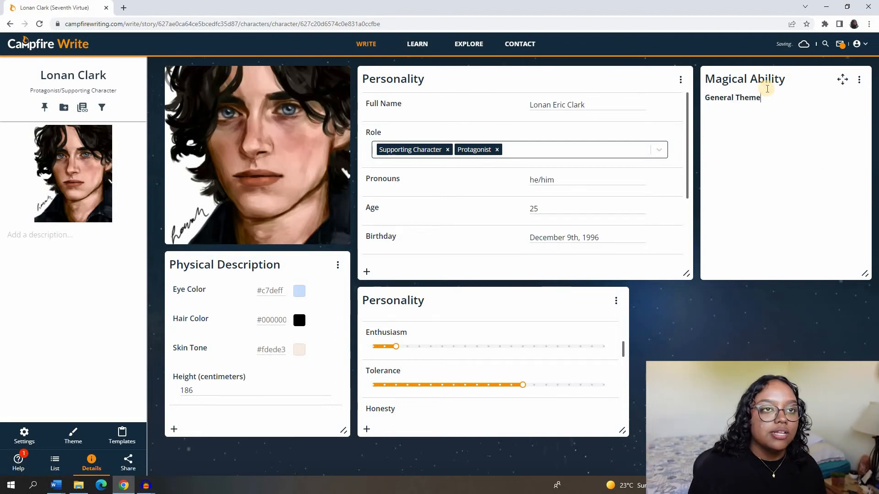
{"action": "type", "text": "alism"}
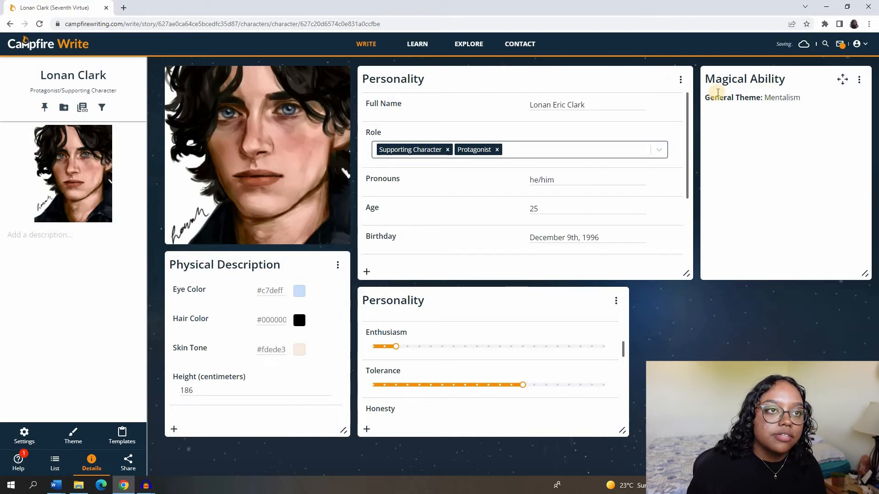
{"action": "key", "text": "Return"}
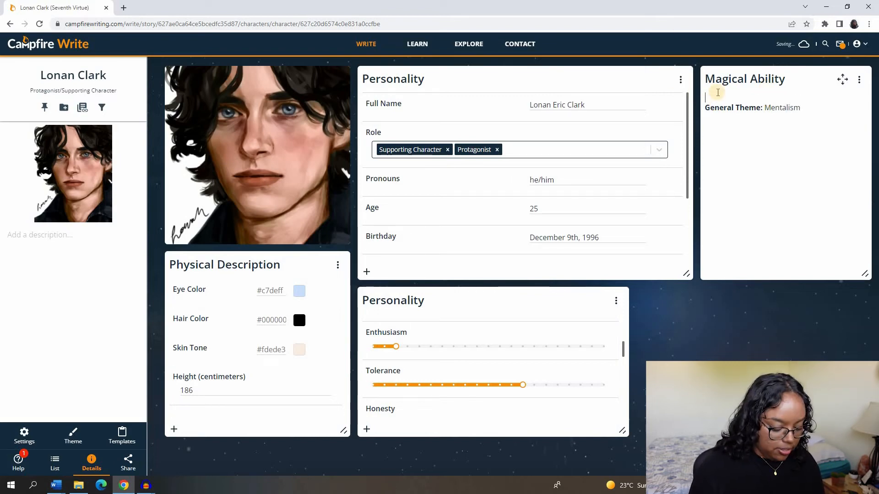
{"action": "type", "text": "Seventh Roost"}
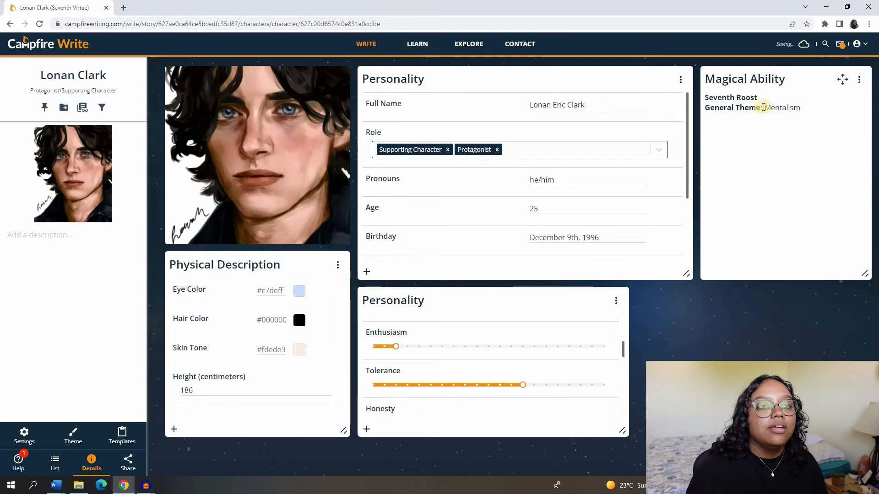
{"action": "left_click_drag", "start_coordinate": [800, 108], "coordinate": [756, 97]}
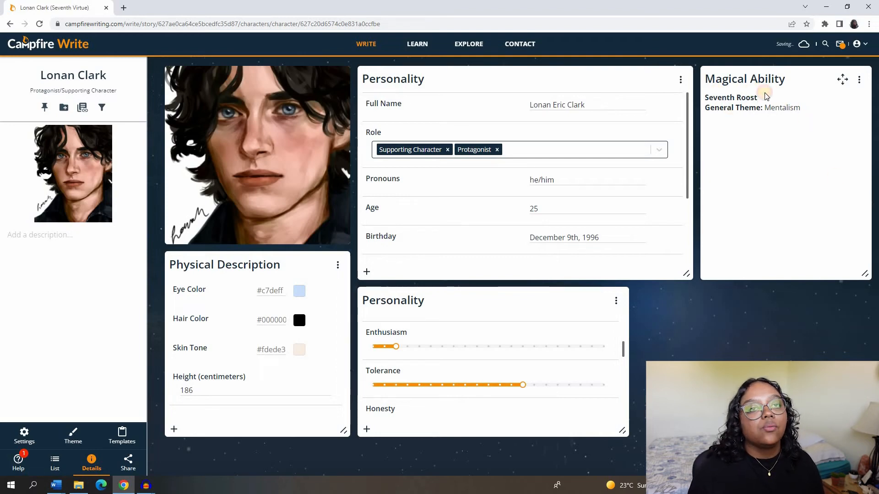
{"action": "left_click", "coordinate": [835, 172]}
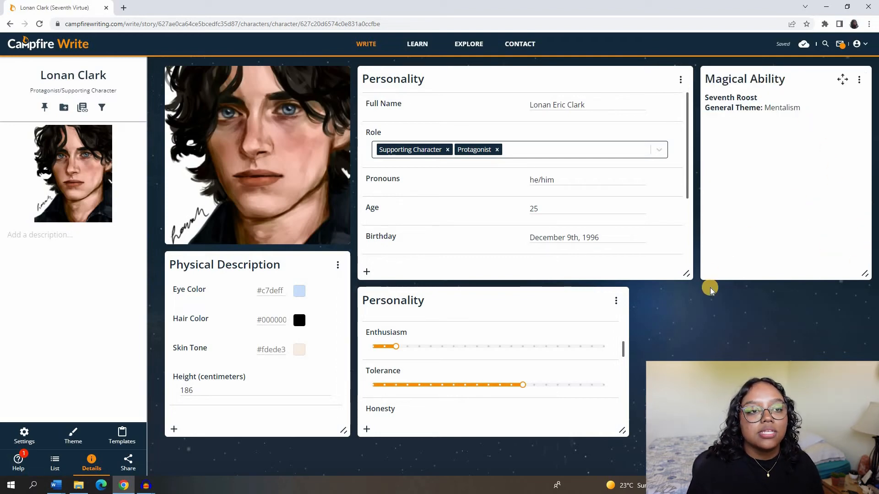
Try out a one-column table panel extended to six rows over the Magical Ability area, and remove it.
{"action": "left_click", "coordinate": [850, 451]}
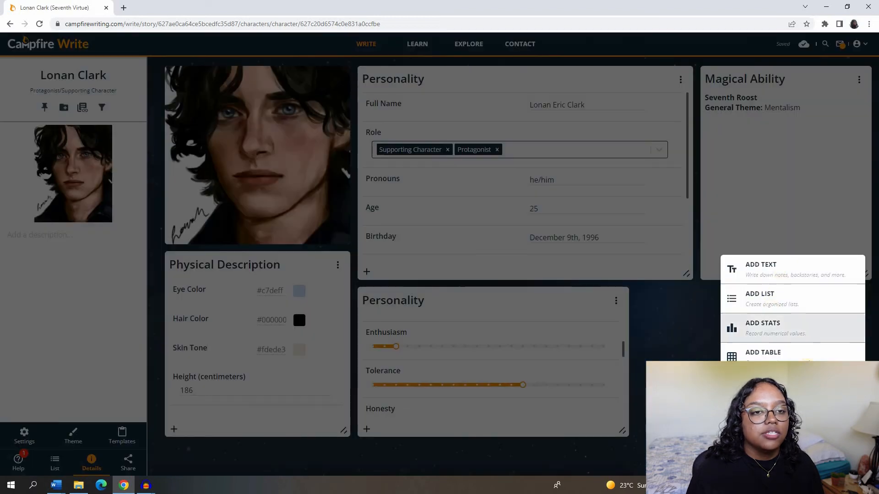
{"action": "left_click", "coordinate": [787, 353]}
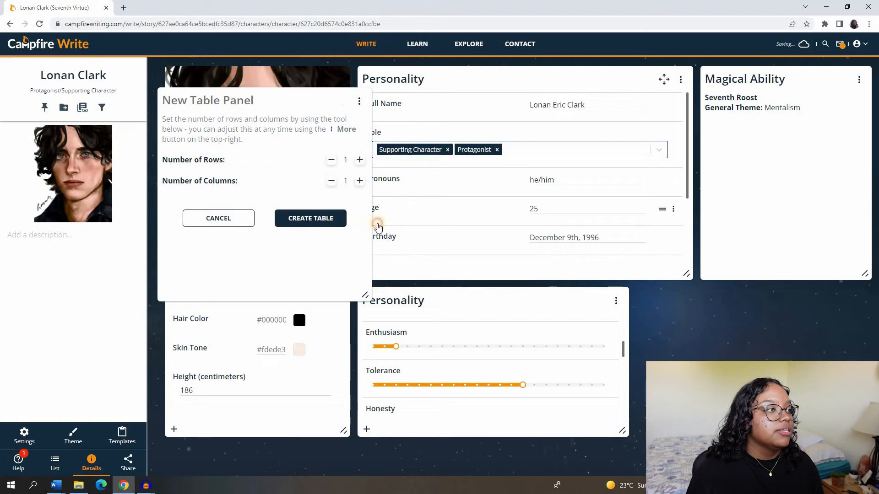
{"action": "left_click", "coordinate": [332, 224]}
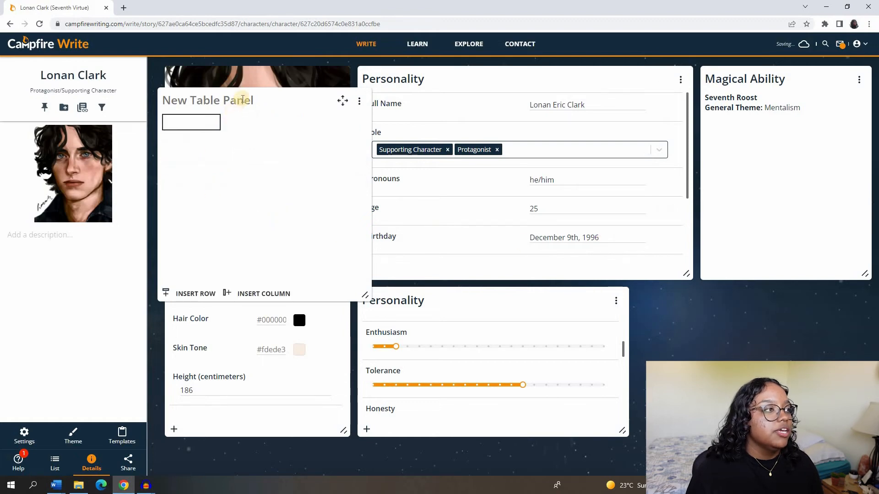
{"action": "left_click_drag", "start_coordinate": [342, 100], "coordinate": [706, 169]}
{"action": "left_click", "coordinate": [722, 171]}
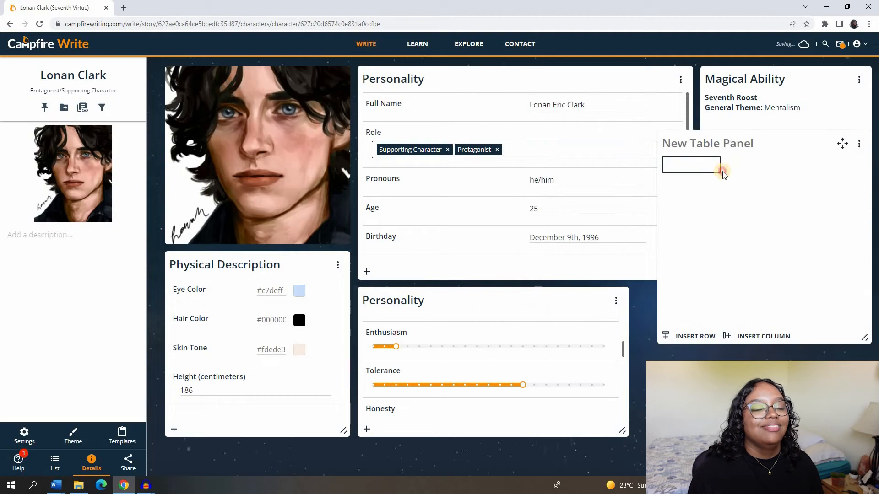
{"action": "left_click", "coordinate": [687, 339]}
{"action": "left_click", "coordinate": [687, 339]}
{"action": "left_click", "coordinate": [860, 143]}
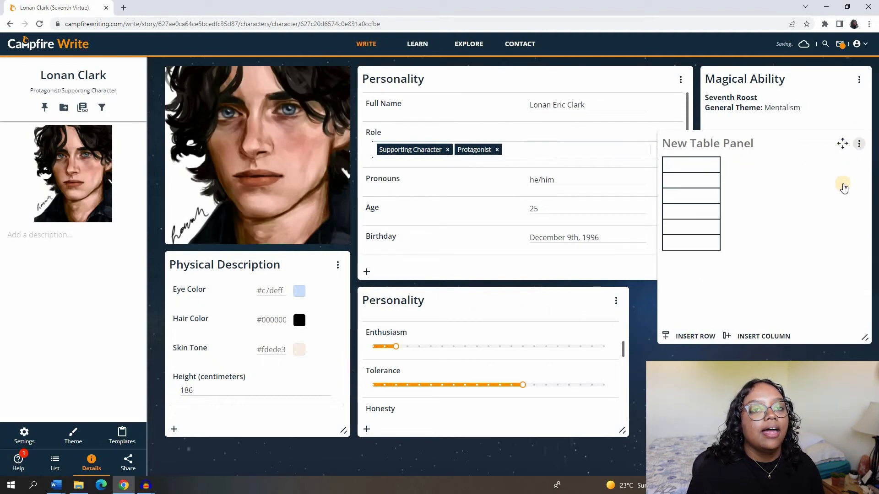
{"action": "left_click", "coordinate": [807, 222]}
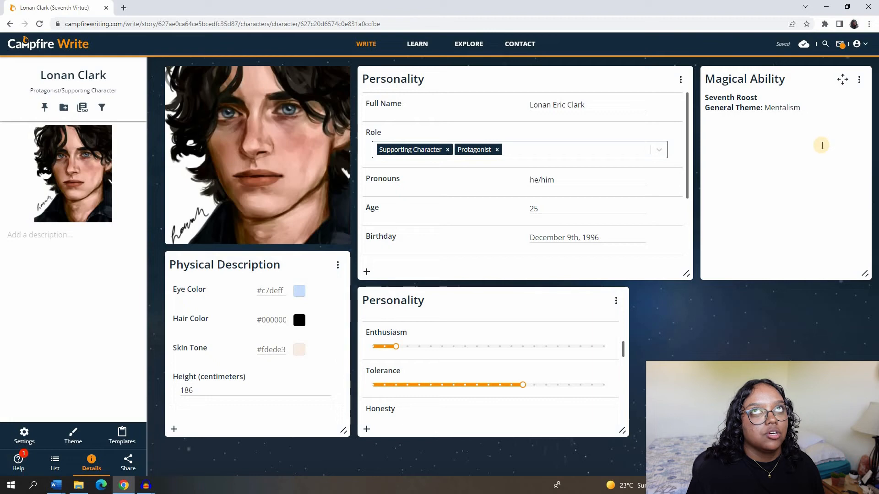
Space out the Magical Ability notes, unbold the General Theme line and add the lines Immortality, Dream manipulation and Fear manipulation.
{"action": "left_click", "coordinate": [821, 150]}
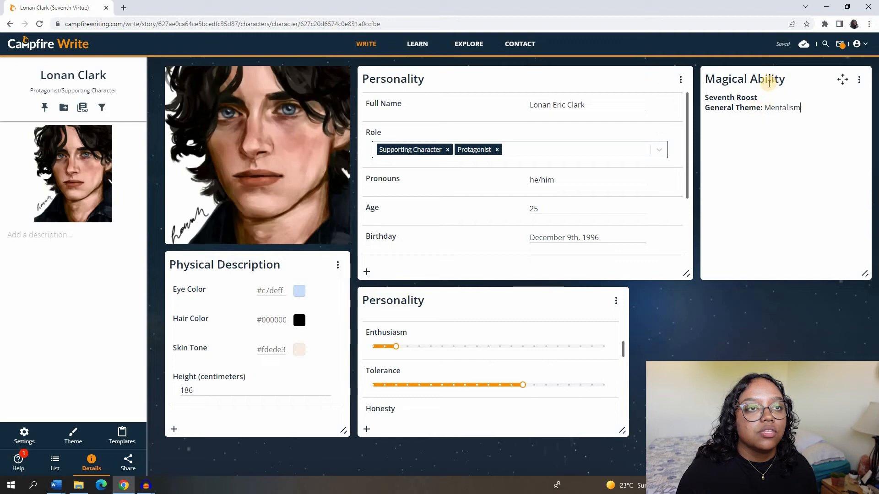
{"action": "left_click", "coordinate": [774, 97]}
{"action": "key", "text": "Return"}
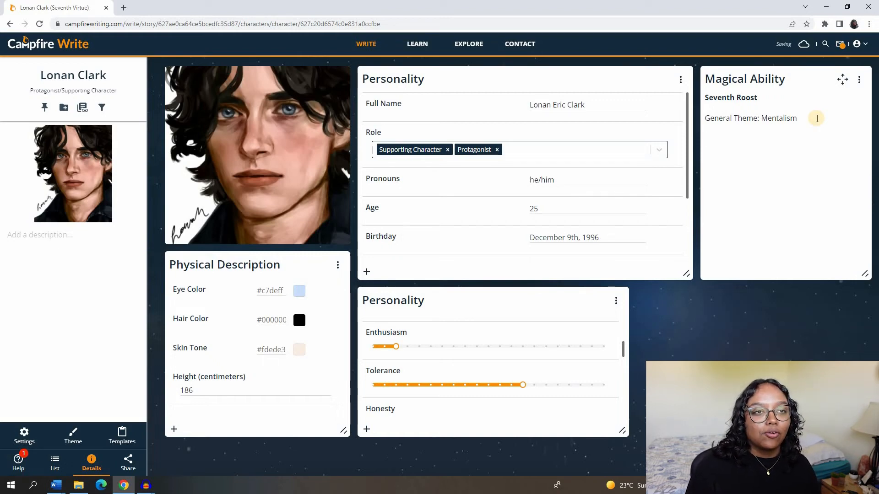
{"action": "type", "text": "Im"}
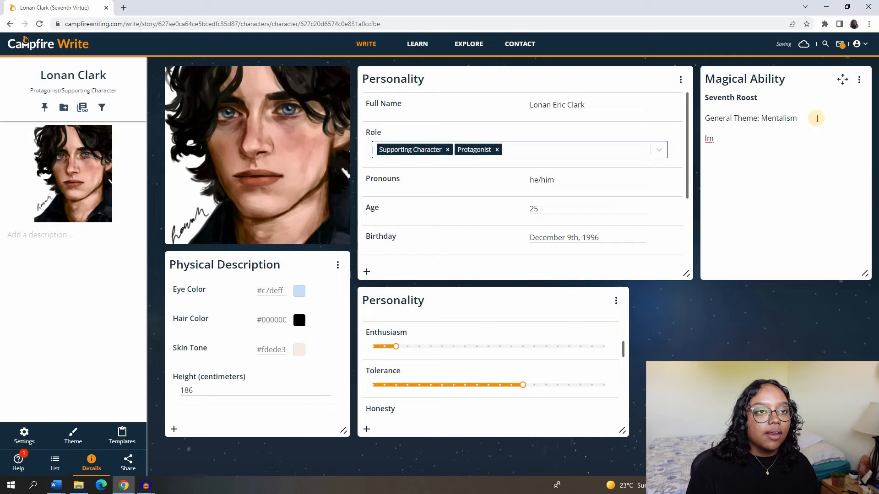
{"action": "type", "text": "mortality"}
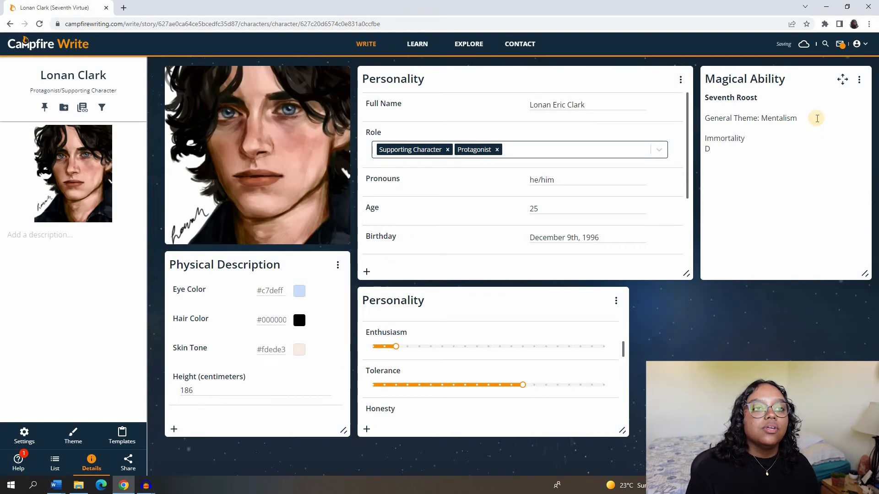
{"action": "type", "text": "eam maniup"}
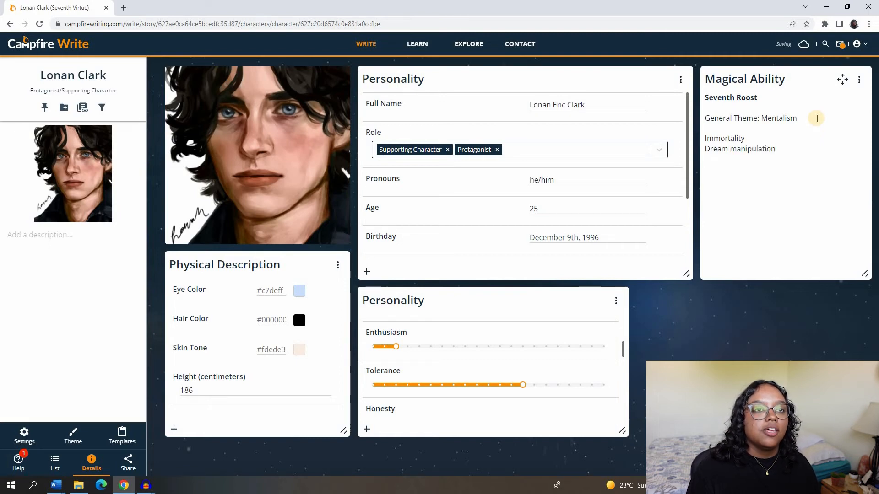
{"action": "type", "text": "Fear manipulation"}
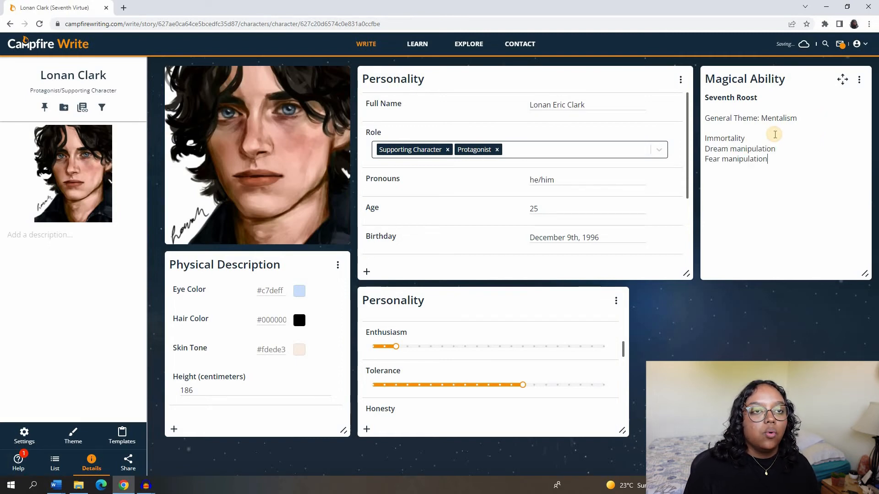
Add the bullet "Part Humilitas" under Immortality and the bullet "Cause nightmares" under Dream manipulation.
{"action": "left_click", "coordinate": [775, 134]}
{"action": "key", "text": "Return"}
{"action": "type", "text": "-"}
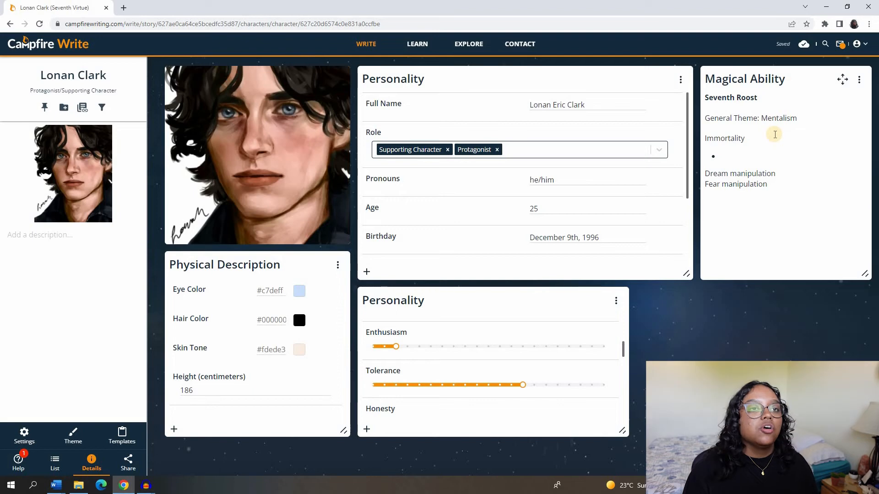
{"action": "type", "text": "Part Humili"}
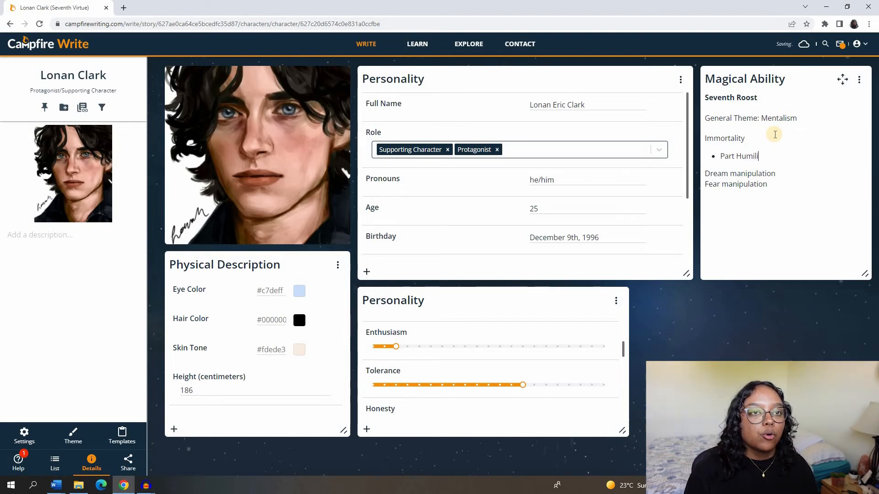
{"action": "type", "text": "tas"}
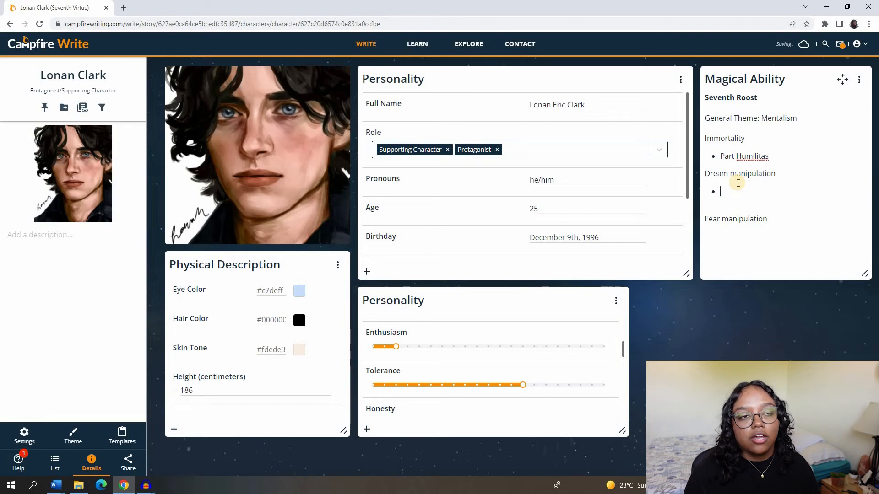
{"action": "type", "text": "Cause nigh"}
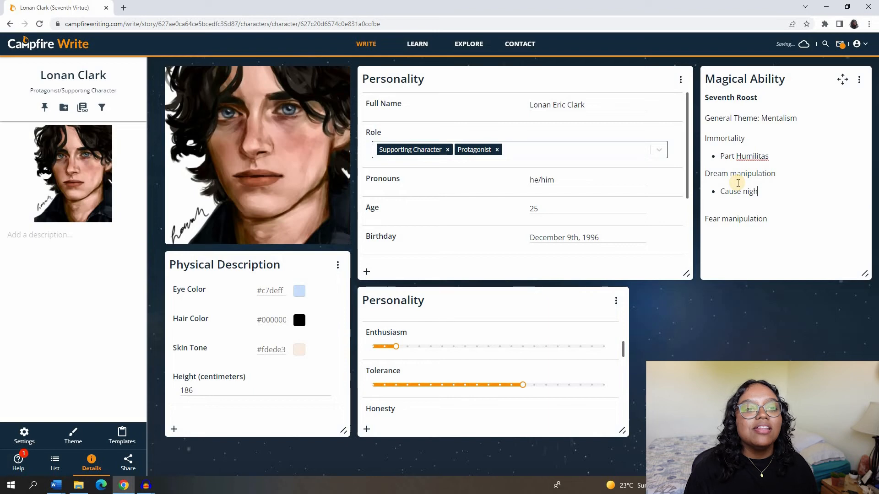
{"action": "type", "text": "tmares"}
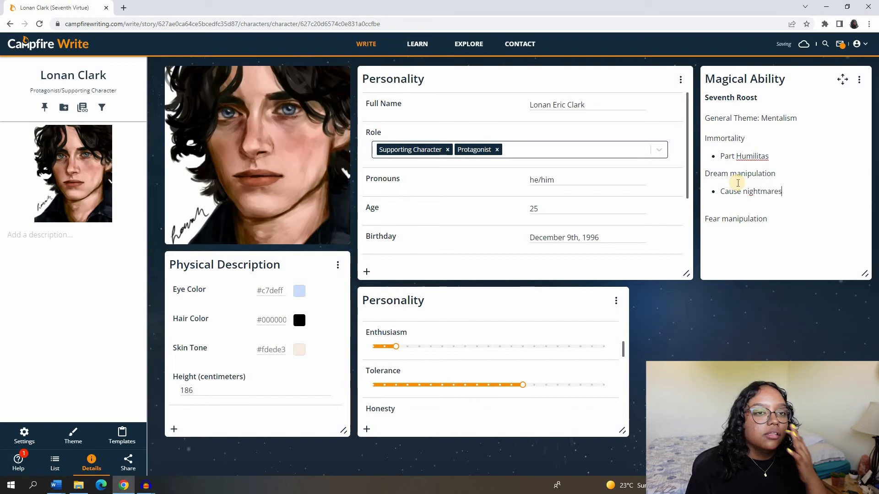
{"action": "key", "text": "Delete"}
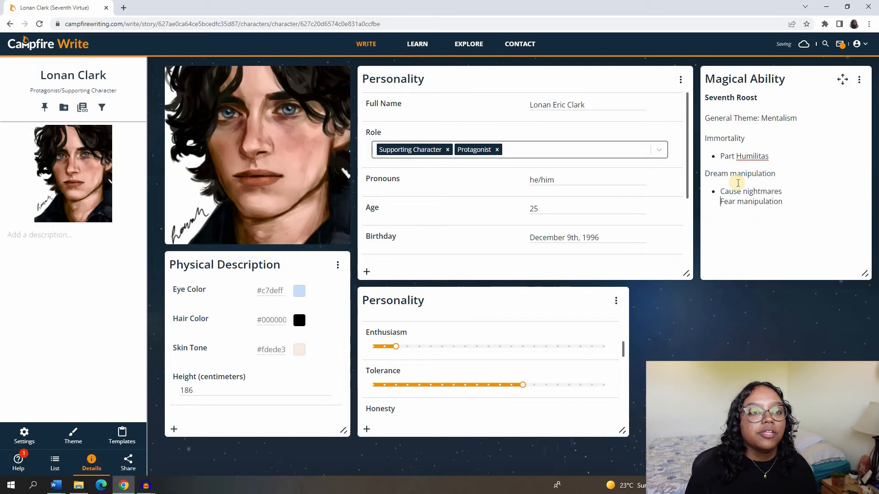
{"action": "key", "text": "BackSpace"}
{"action": "key", "text": "Return"}
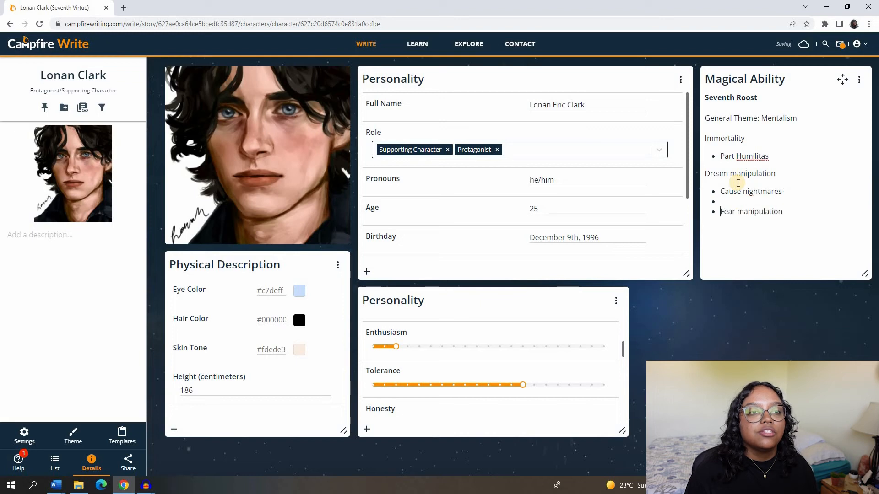
{"action": "key", "text": "BackSpace"}
{"action": "key", "text": "Return"}
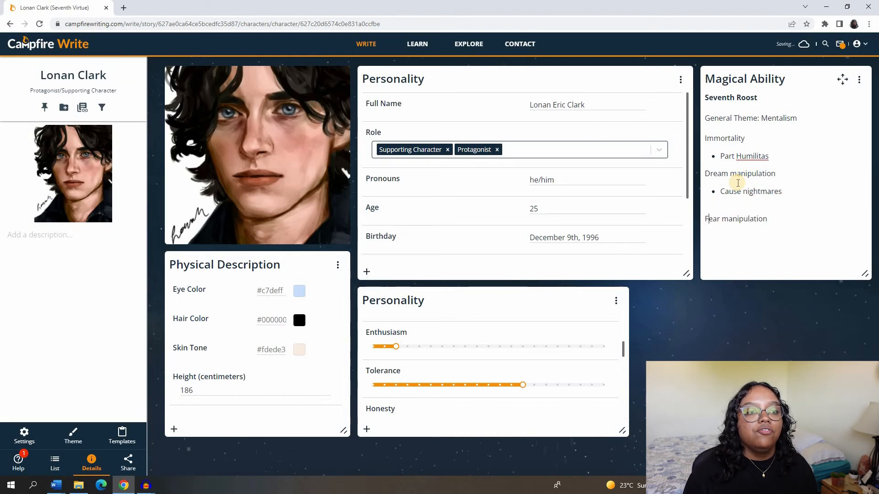
Turn the Fear manipulation line into a second bullet directly below Cause nightmares in the Magical Ability notes.
{"action": "left_click", "coordinate": [818, 192]}
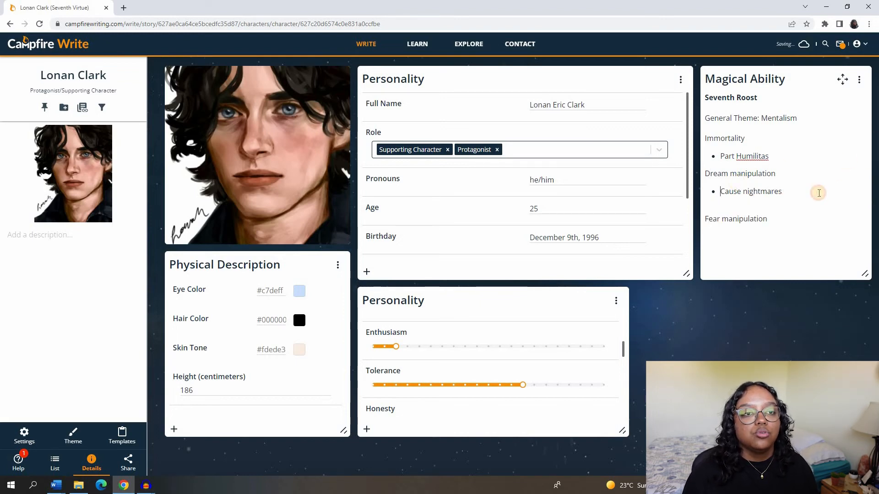
{"action": "key", "text": "Delete"}
{"action": "key", "text": "Delete"}
{"action": "key", "text": "Return"}
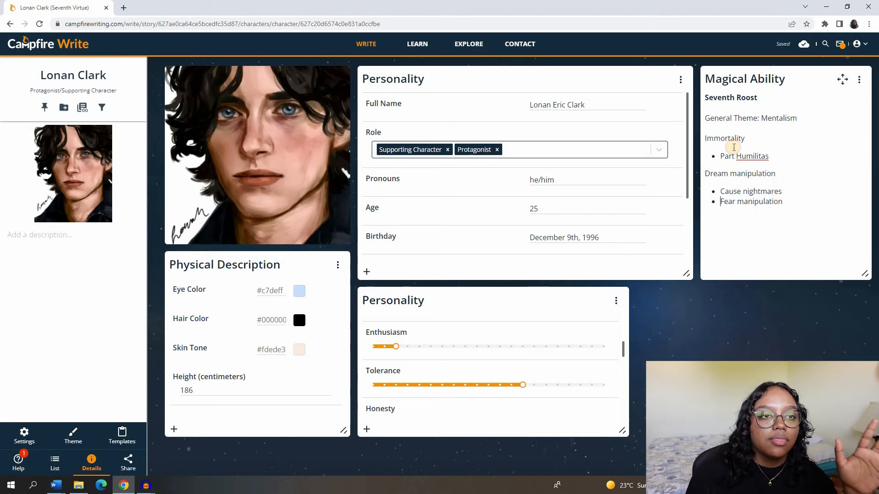
{"action": "left_click", "coordinate": [709, 113], "text": "shift"}
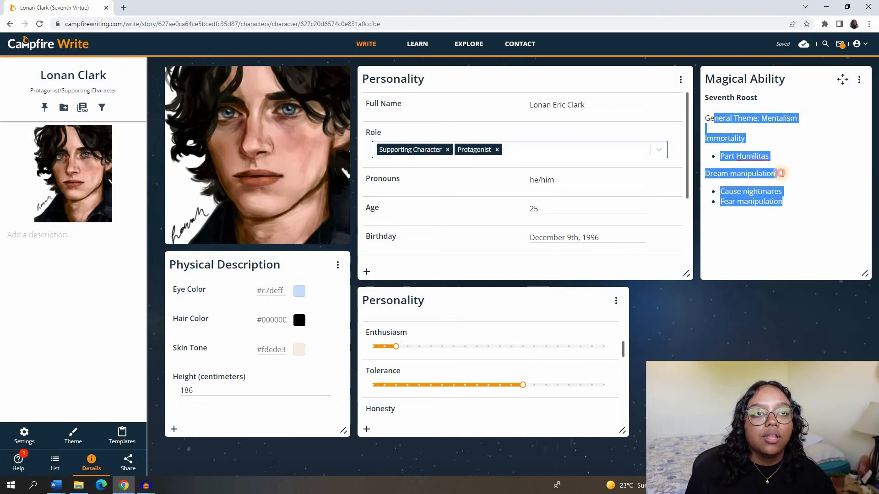
{"action": "left_click", "coordinate": [854, 239]}
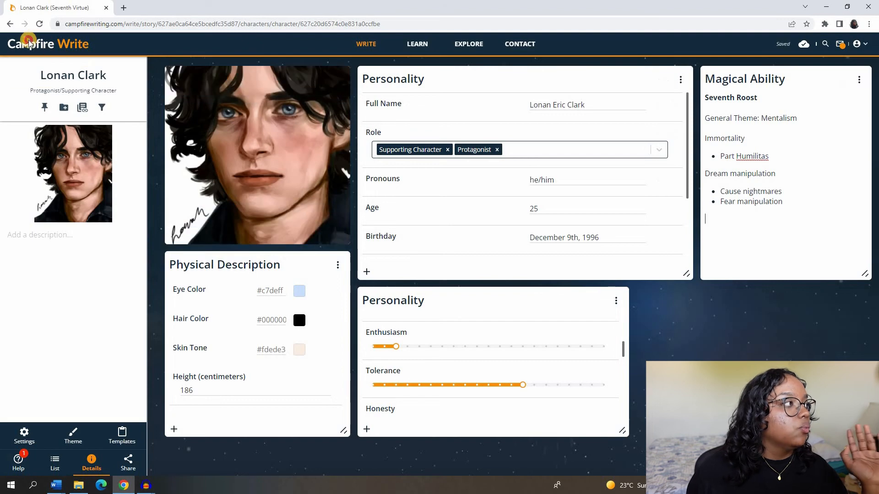
Try a different project theme on the protagonist's page, then reopen the theme choices and pick Light.
{"action": "left_click", "coordinate": [78, 43]}
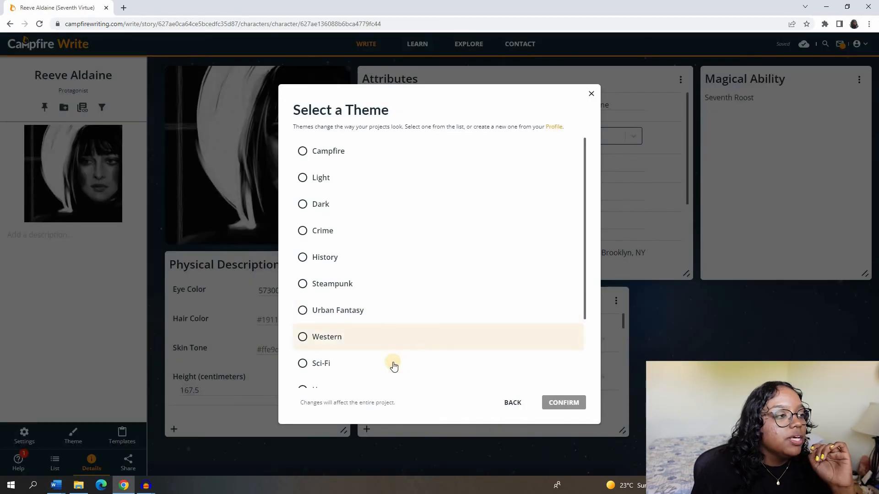
{"action": "scroll", "coordinate": [392, 362], "scroll_direction": "down", "scroll_amount": 2}
{"action": "left_click", "coordinate": [566, 378]}
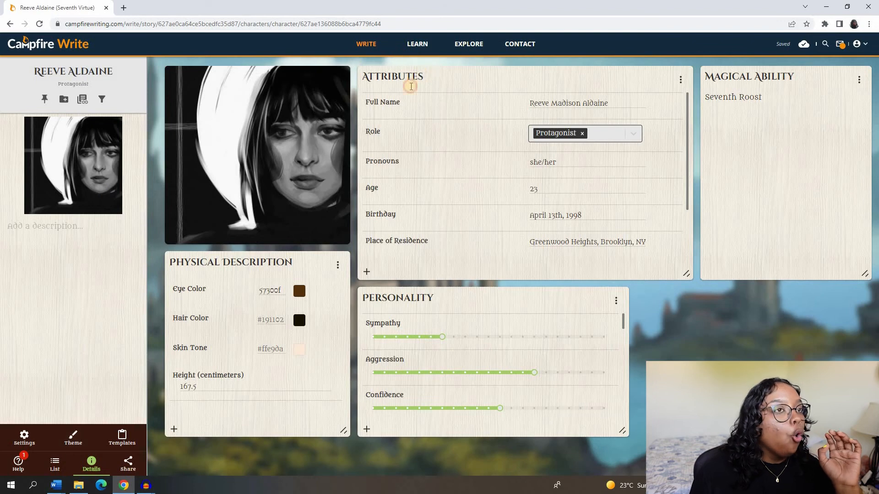
{"action": "left_click", "coordinate": [82, 438]}
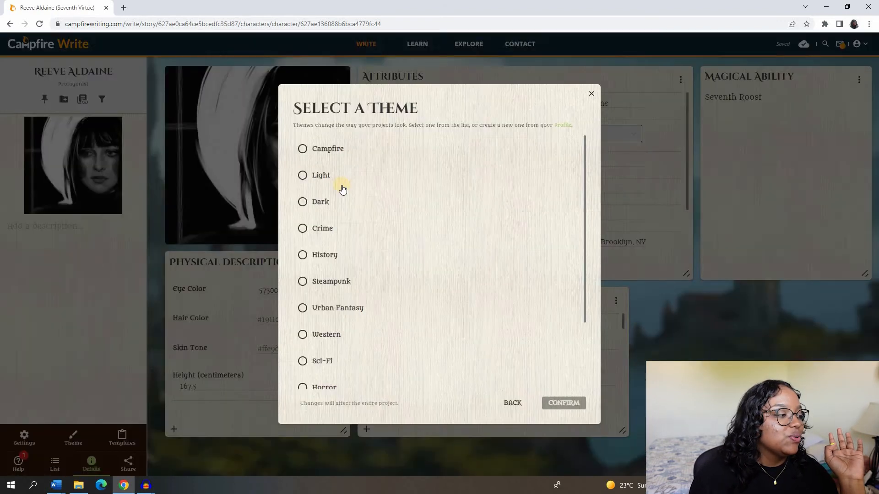
{"action": "left_click", "coordinate": [341, 176]}
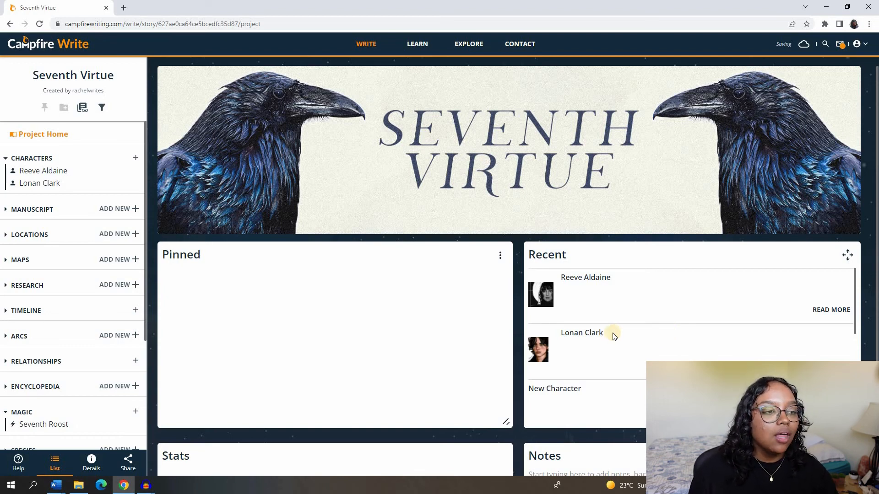
On the second character's page, widen the lower Personality panel to match the upper one and title the image panel with the character's name.
{"action": "left_click", "coordinate": [67, 184]}
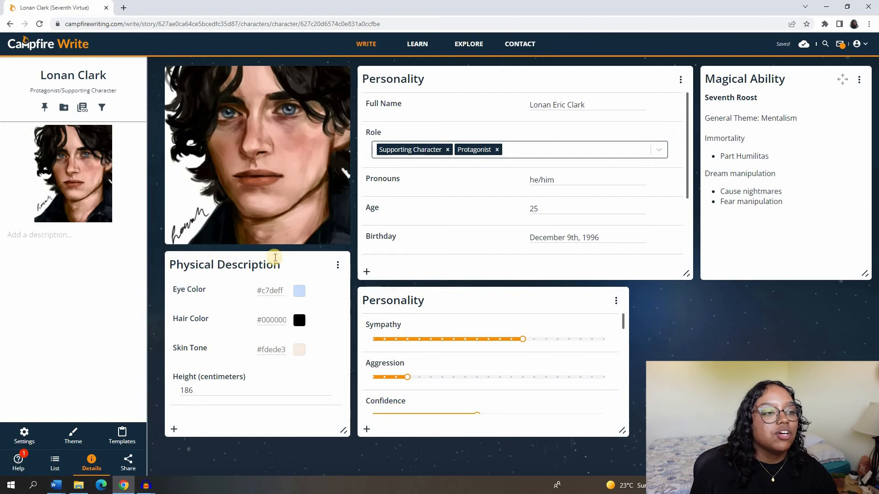
{"action": "left_click_drag", "start_coordinate": [626, 431], "coordinate": [693, 444]}
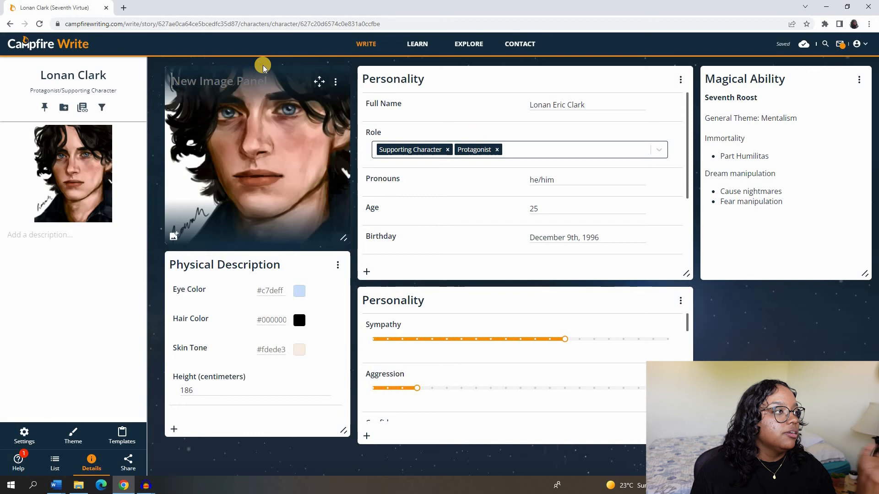
{"action": "mouse_move", "coordinate": [247, 82]}
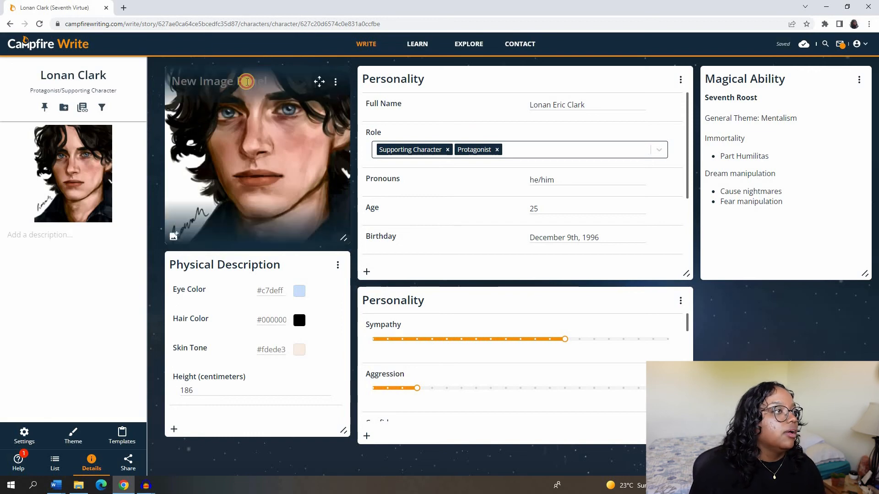
{"action": "type", "text": "Lonan Clark"}
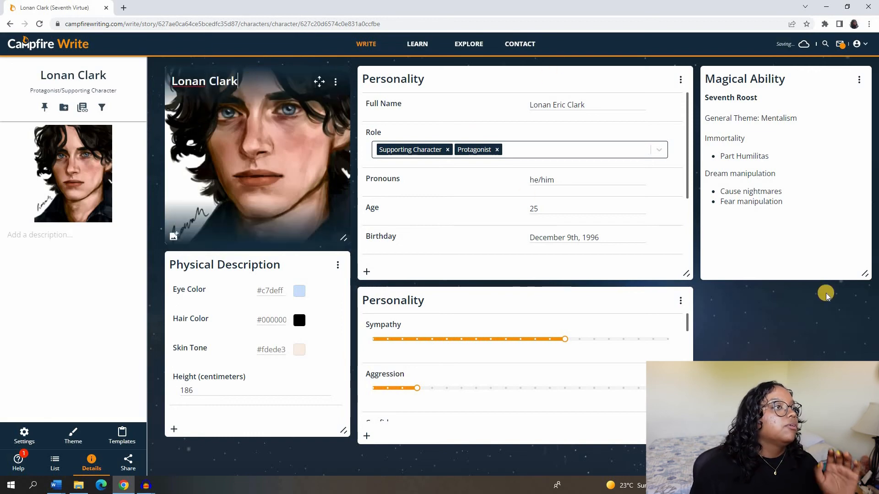
{"action": "left_click", "coordinate": [807, 246]}
{"action": "type", "text": "mmor"}
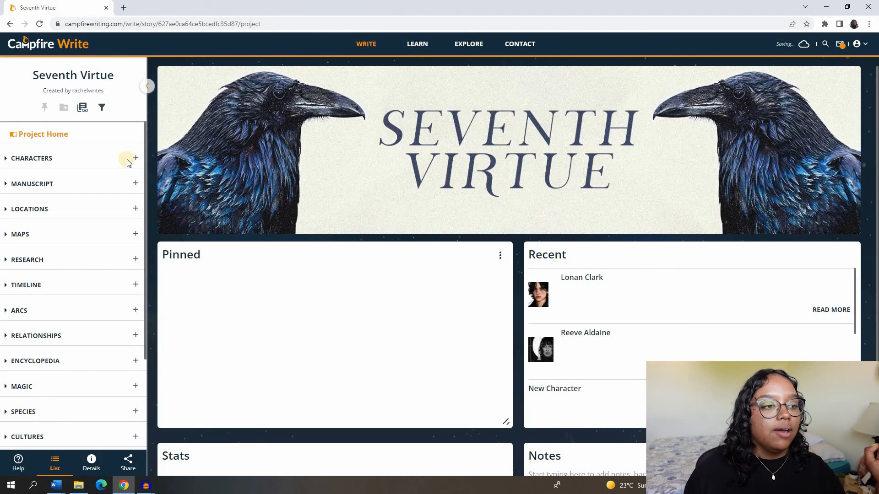
Expand the Characters list on the project home and look over the project's modules, including the Seventh Roost magic entry.
{"action": "left_click", "coordinate": [126, 160]}
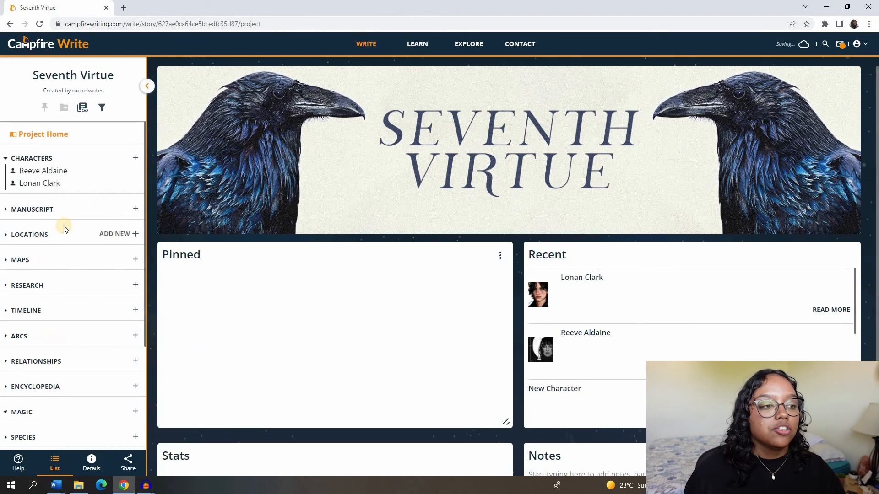
{"action": "scroll", "coordinate": [46, 366], "scroll_direction": "down", "scroll_amount": 3}
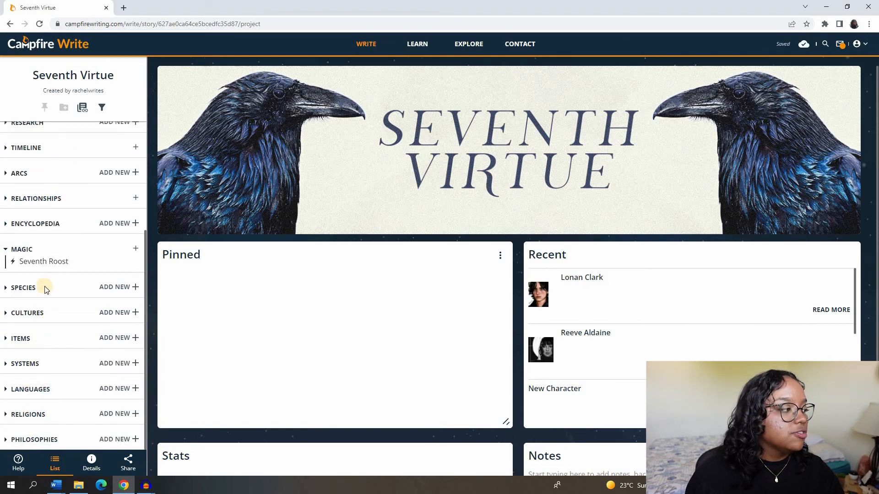
{"action": "scroll", "coordinate": [41, 307], "scroll_direction": "up", "scroll_amount": 1}
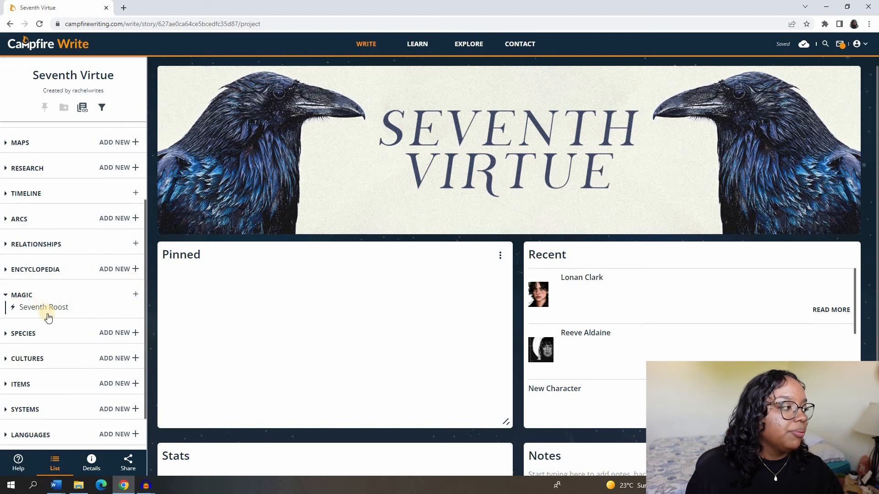
{"action": "scroll", "coordinate": [48, 313], "scroll_direction": "up", "scroll_amount": 1}
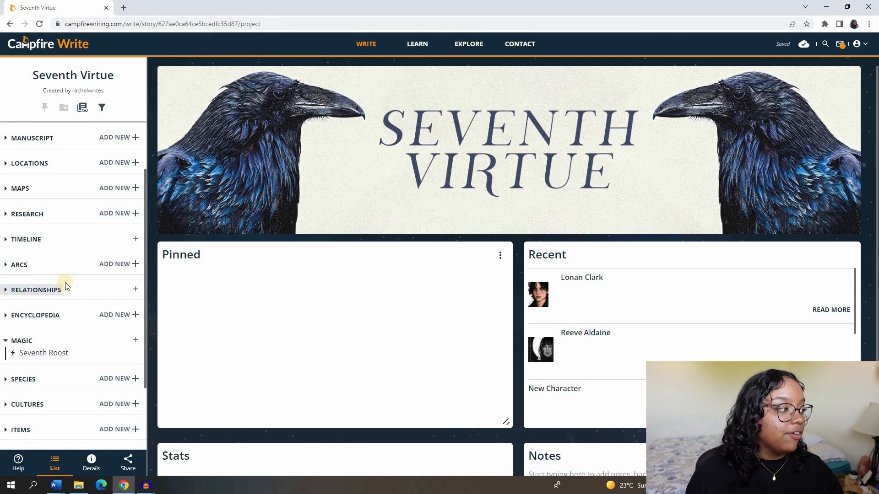
{"action": "scroll", "coordinate": [56, 328], "scroll_direction": "up", "scroll_amount": 1}
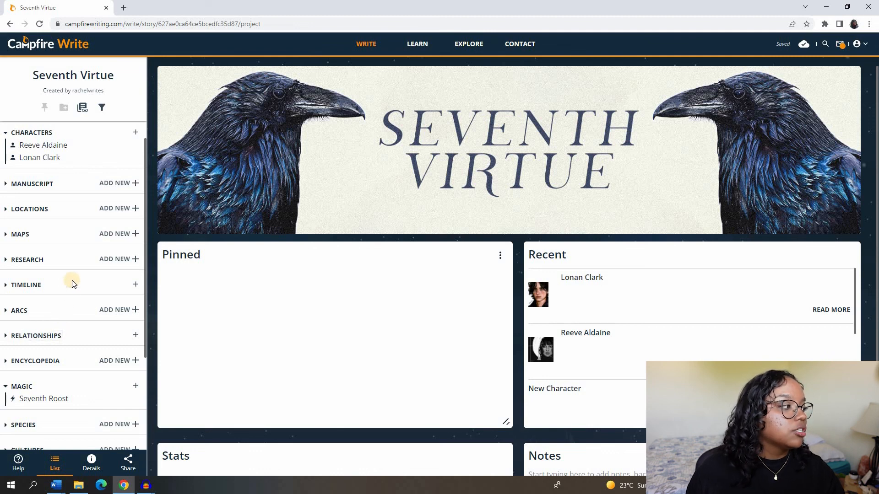
{"action": "scroll", "coordinate": [85, 260], "scroll_direction": "up", "scroll_amount": 1}
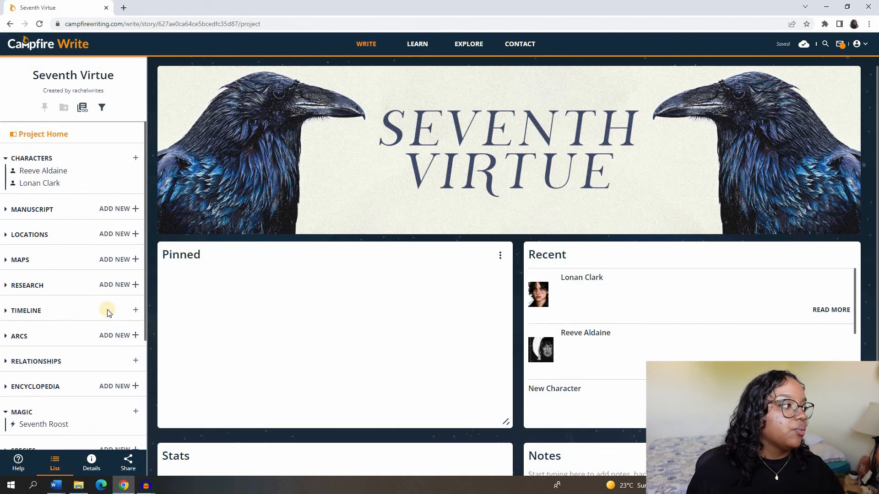